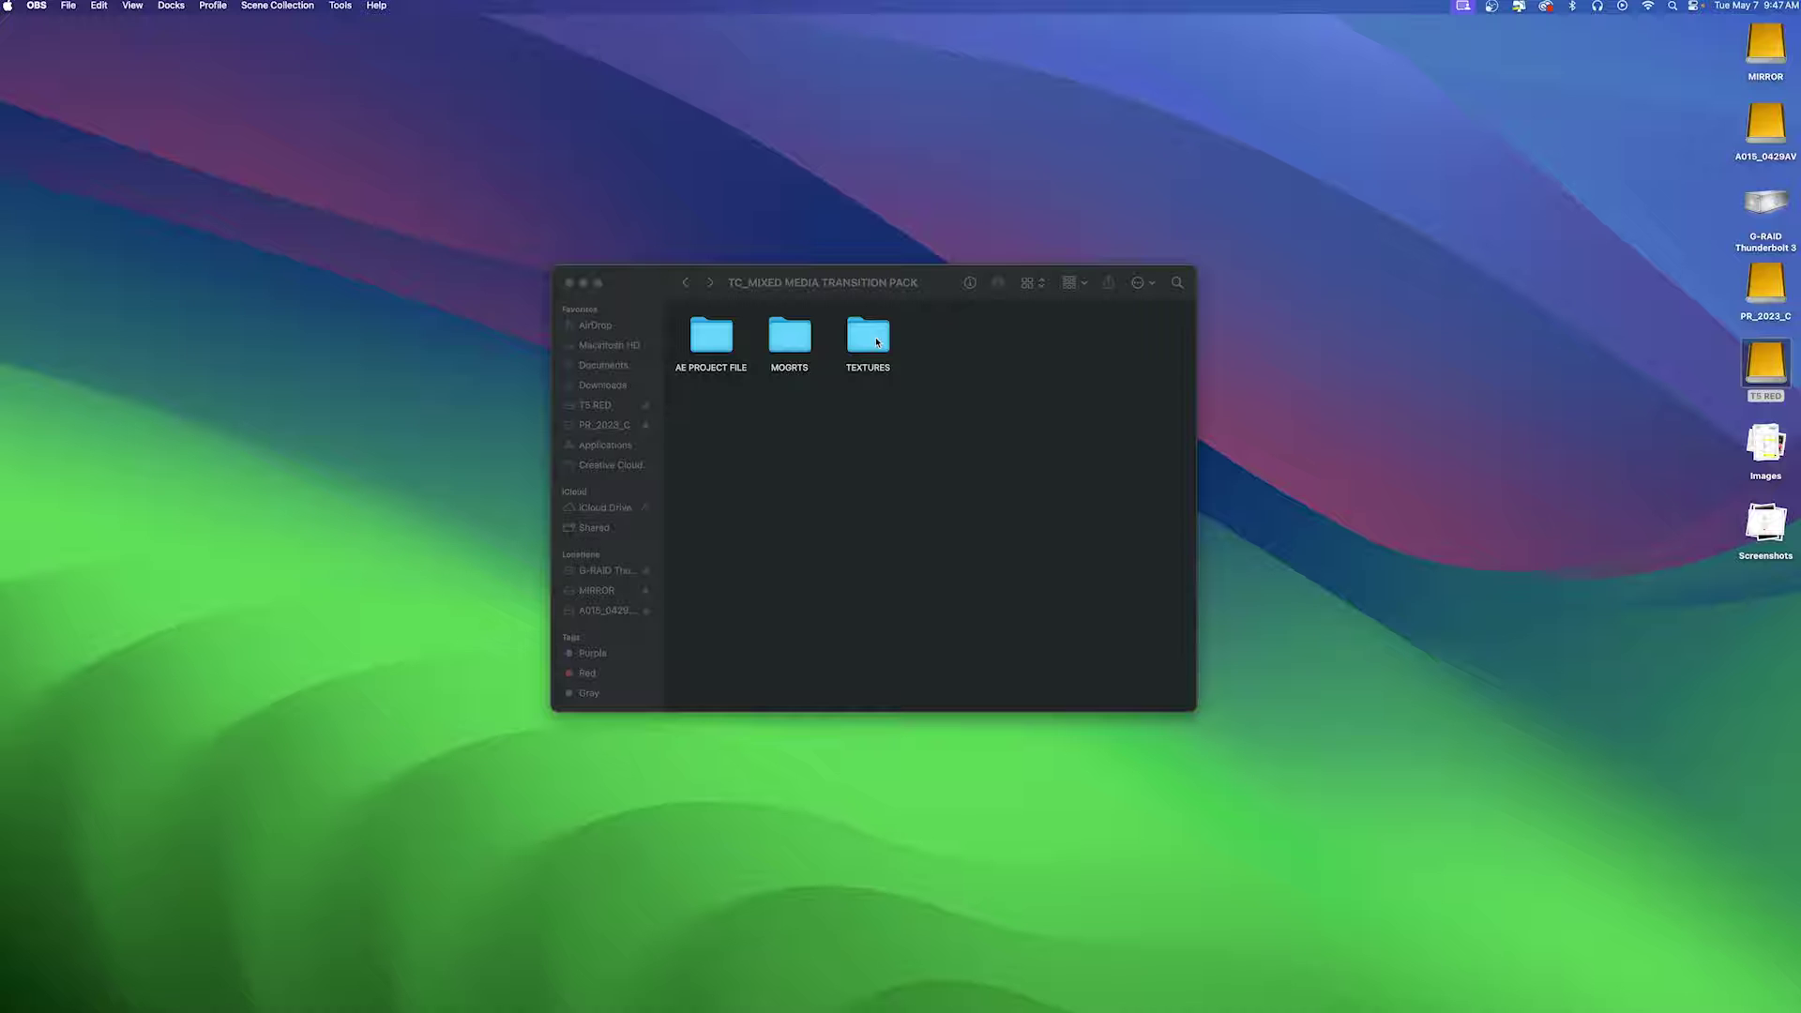
Browse the TEXTURES folder of grunge textures, then return to the transition pack folder.
click(877, 342)
double_click(877, 343)
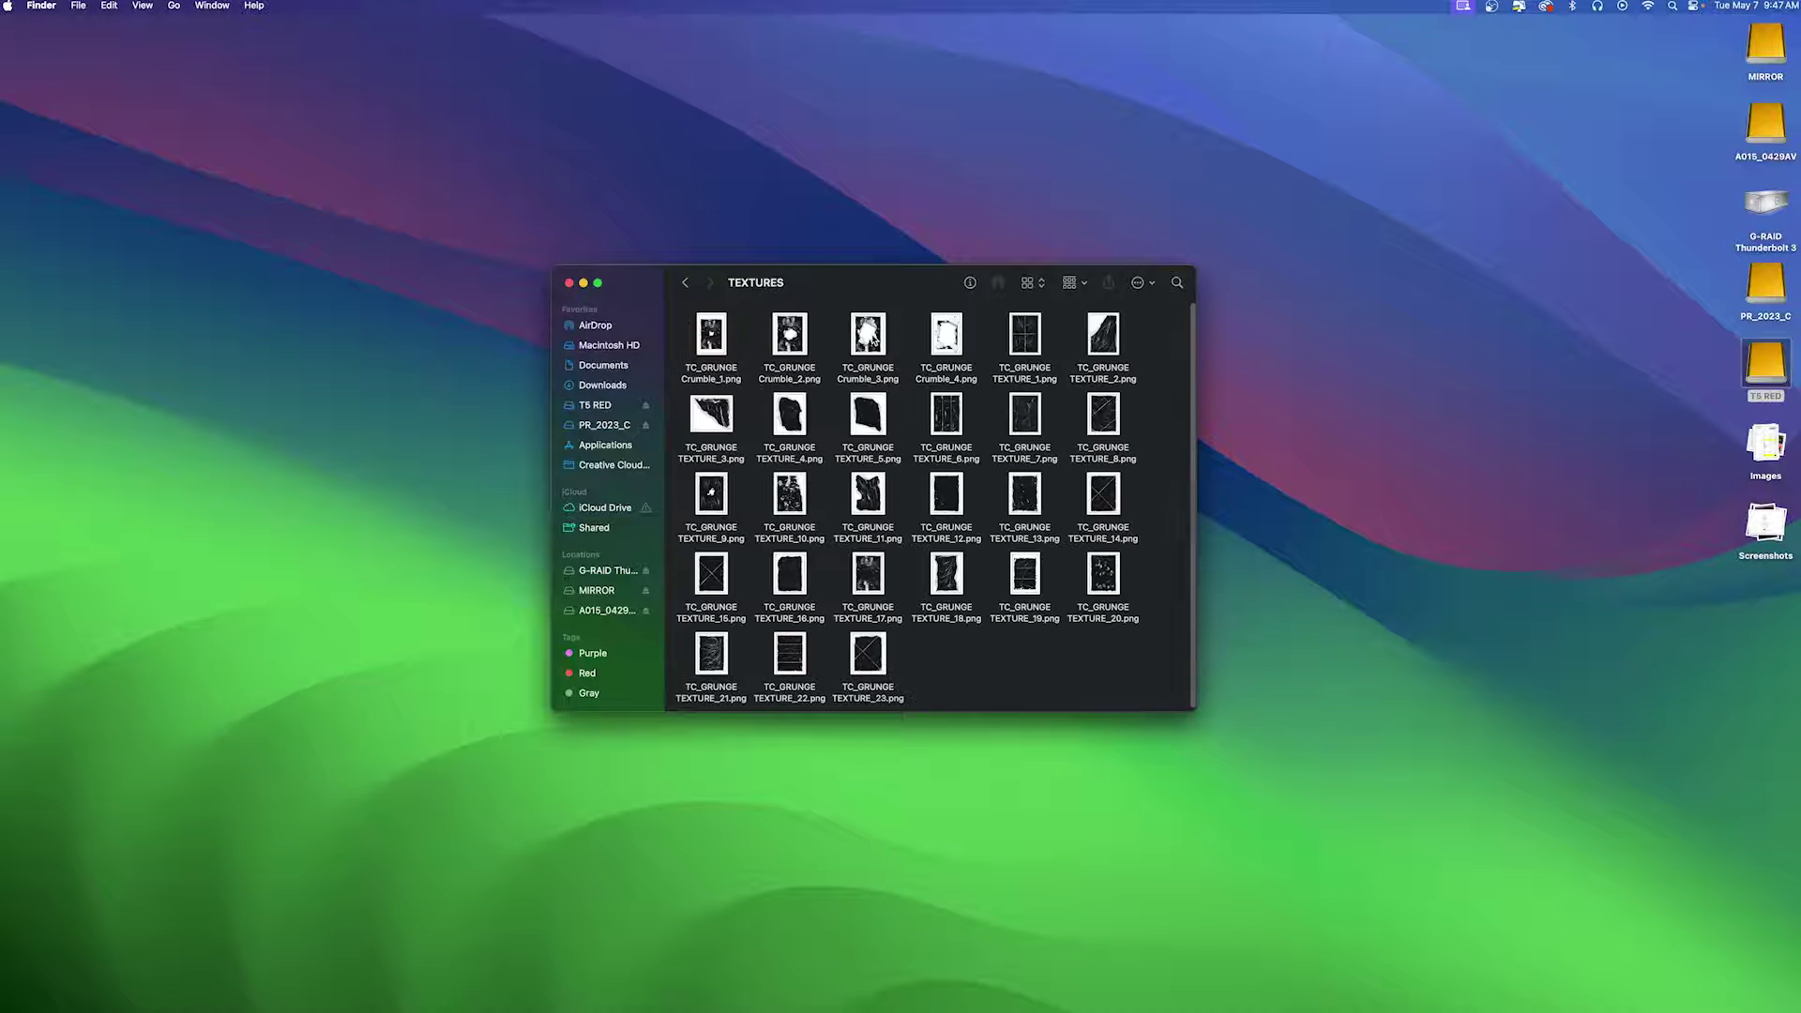
click(685, 283)
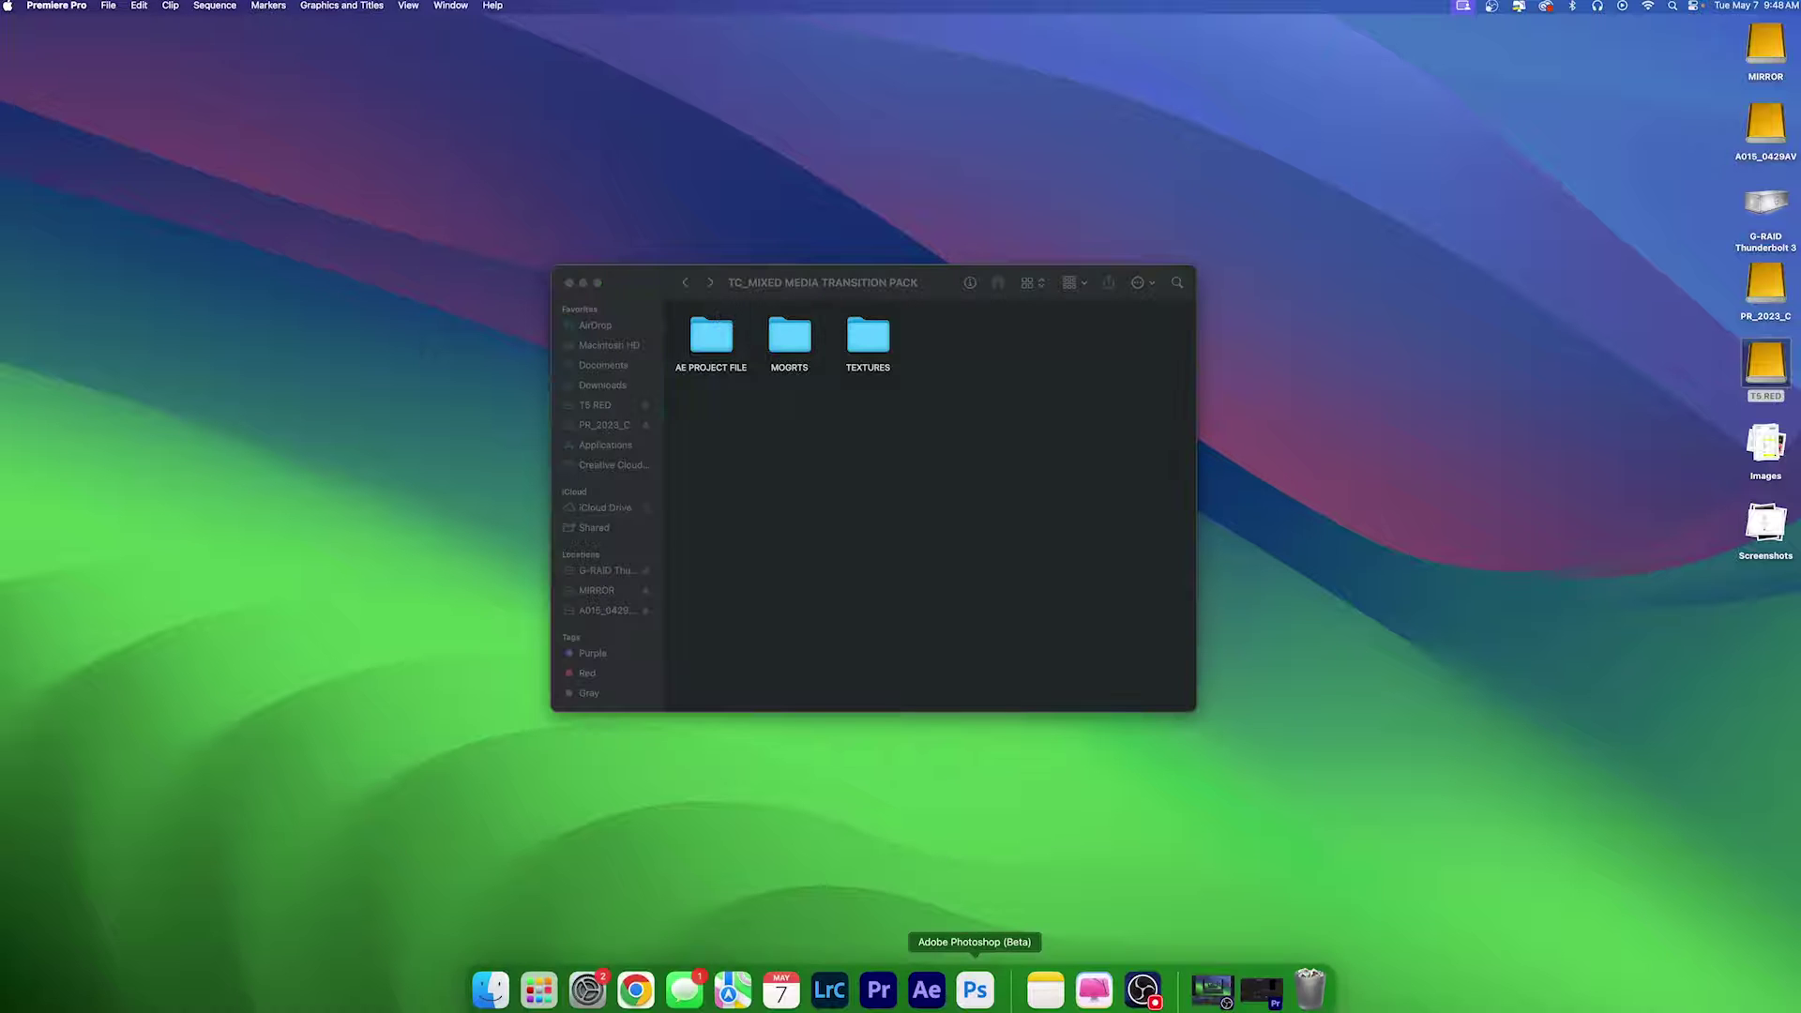
Show the Essential Graphics panel in Premiere and widen it to three thumbnail columns.
click(894, 1000)
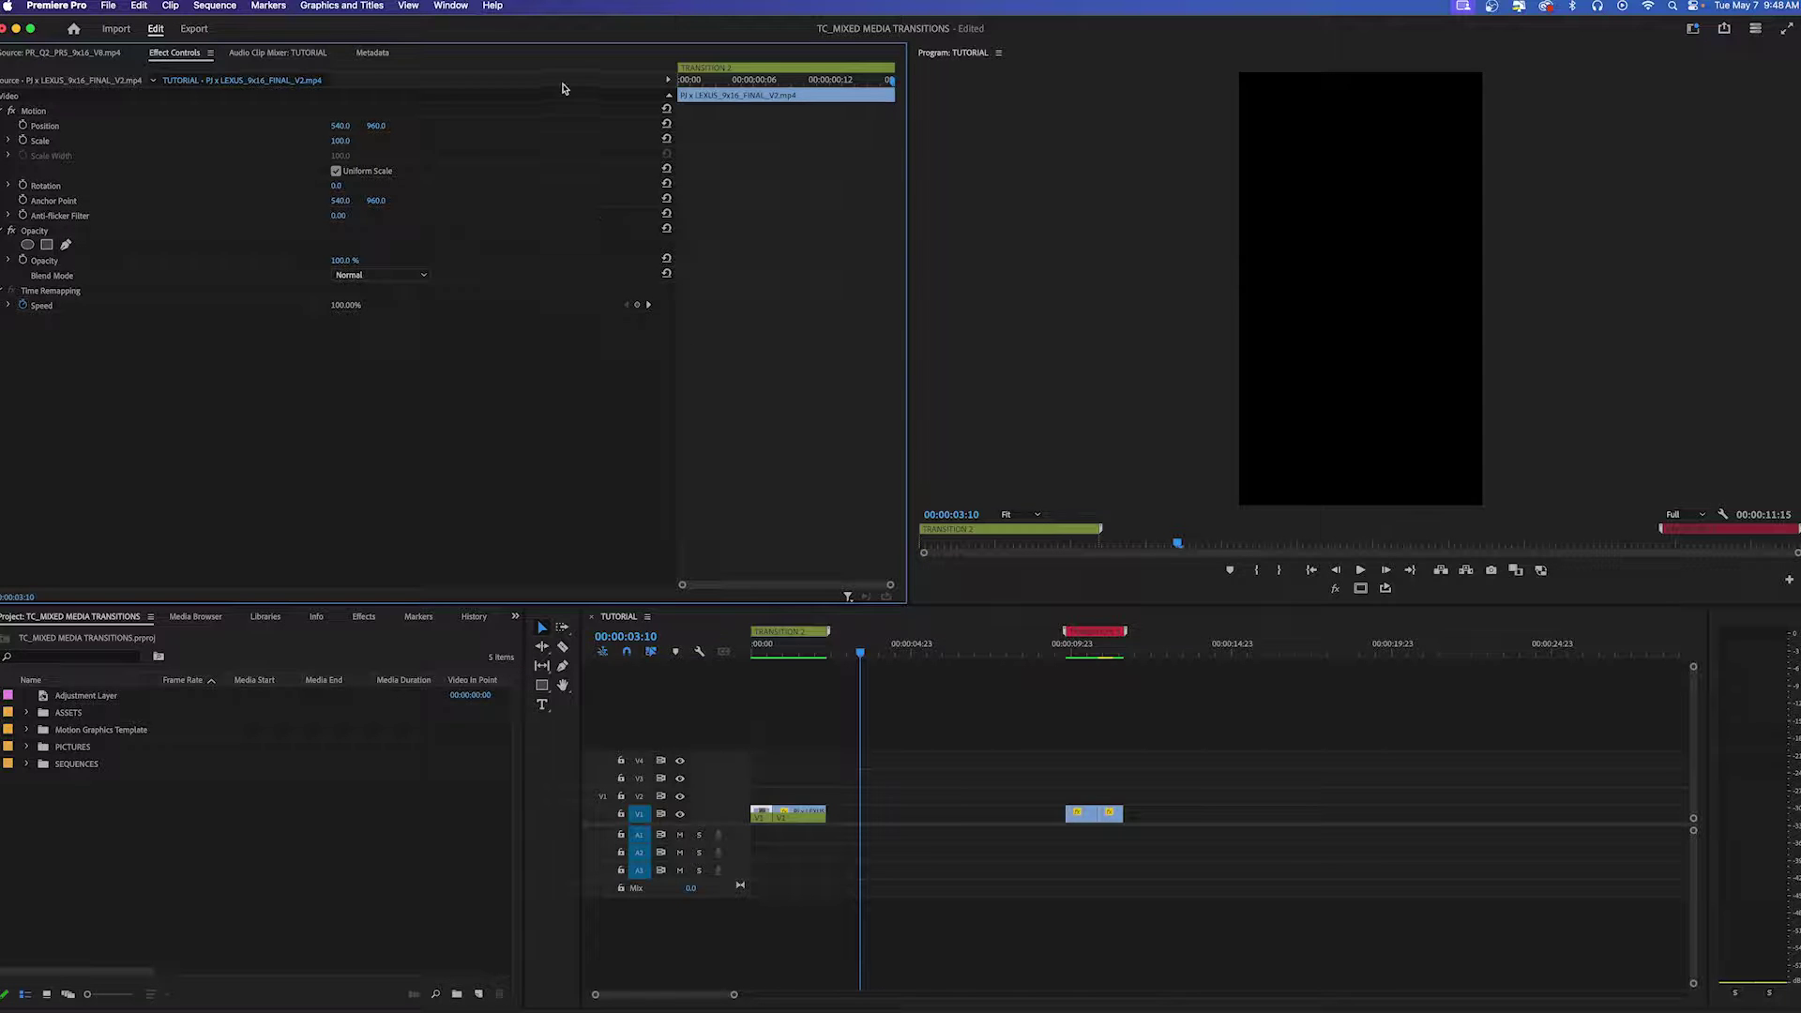
click(450, 6)
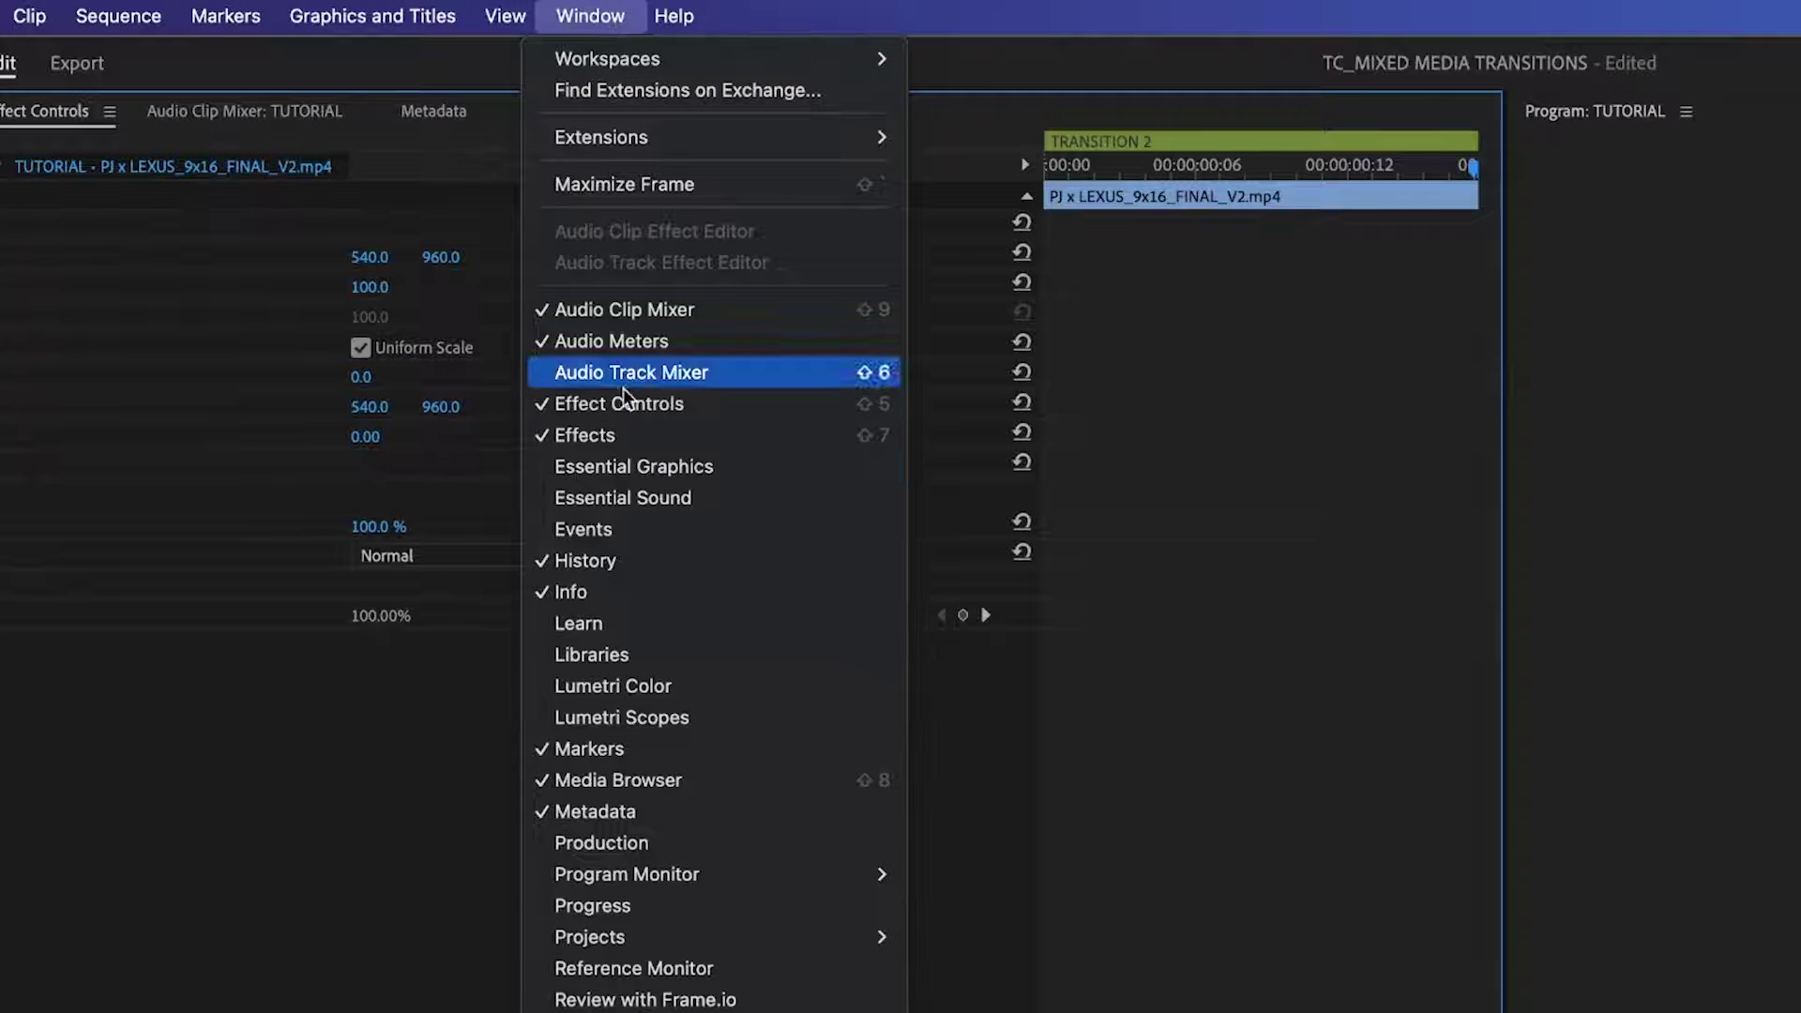
click(646, 473)
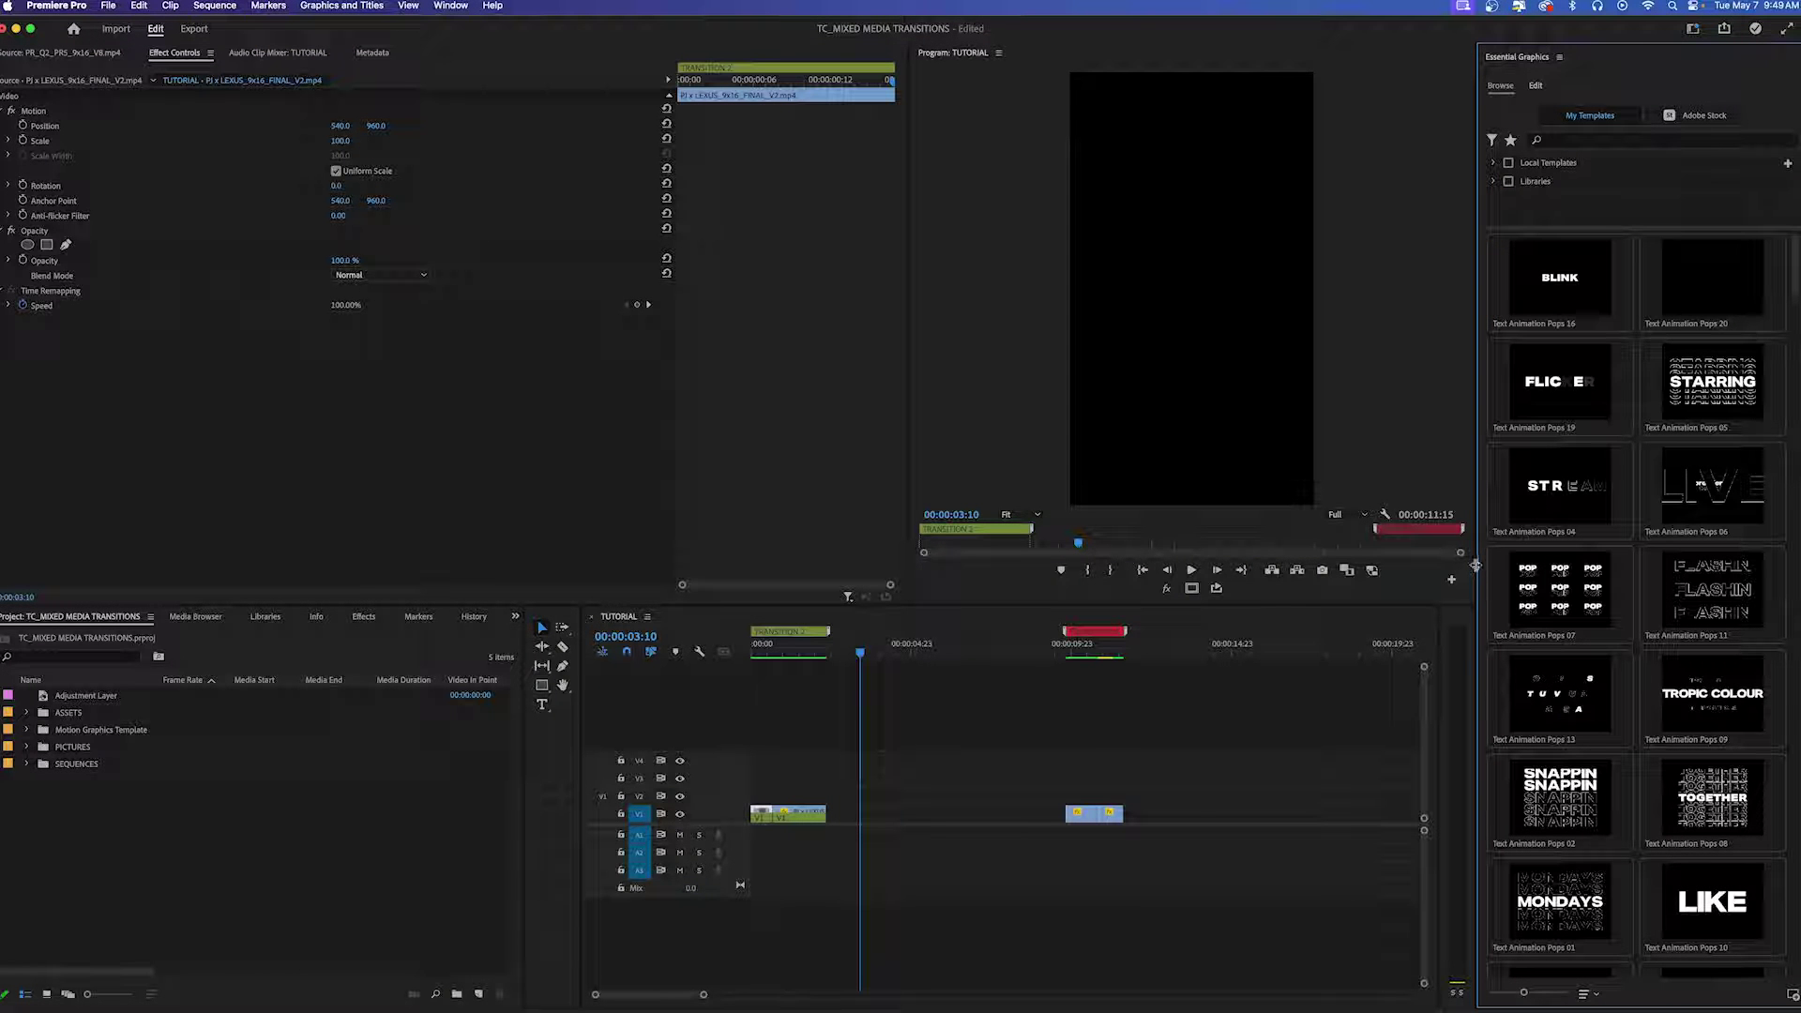
drag(1474, 565, 1316, 553)
Drag all ten .mogrt files from the MOGRTS folder into Essential Graphics, then put Finder away.
mouse_move(902, 994)
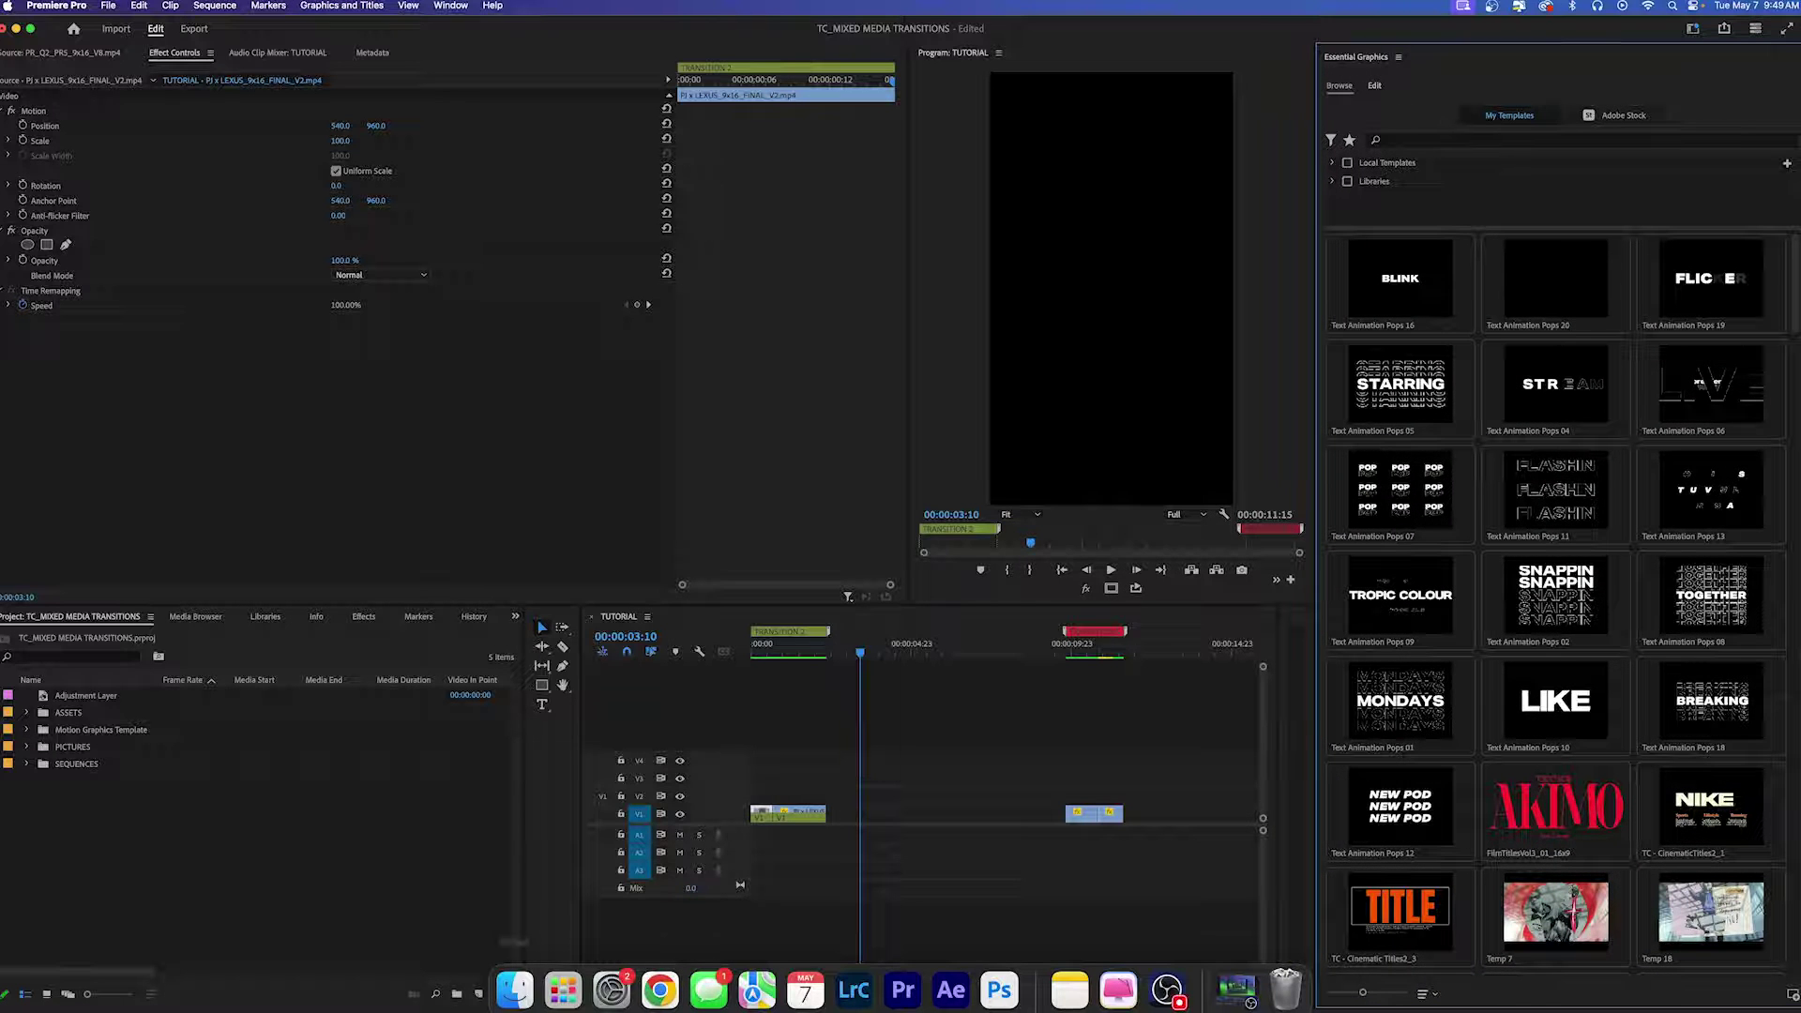
click(515, 990)
click(784, 336)
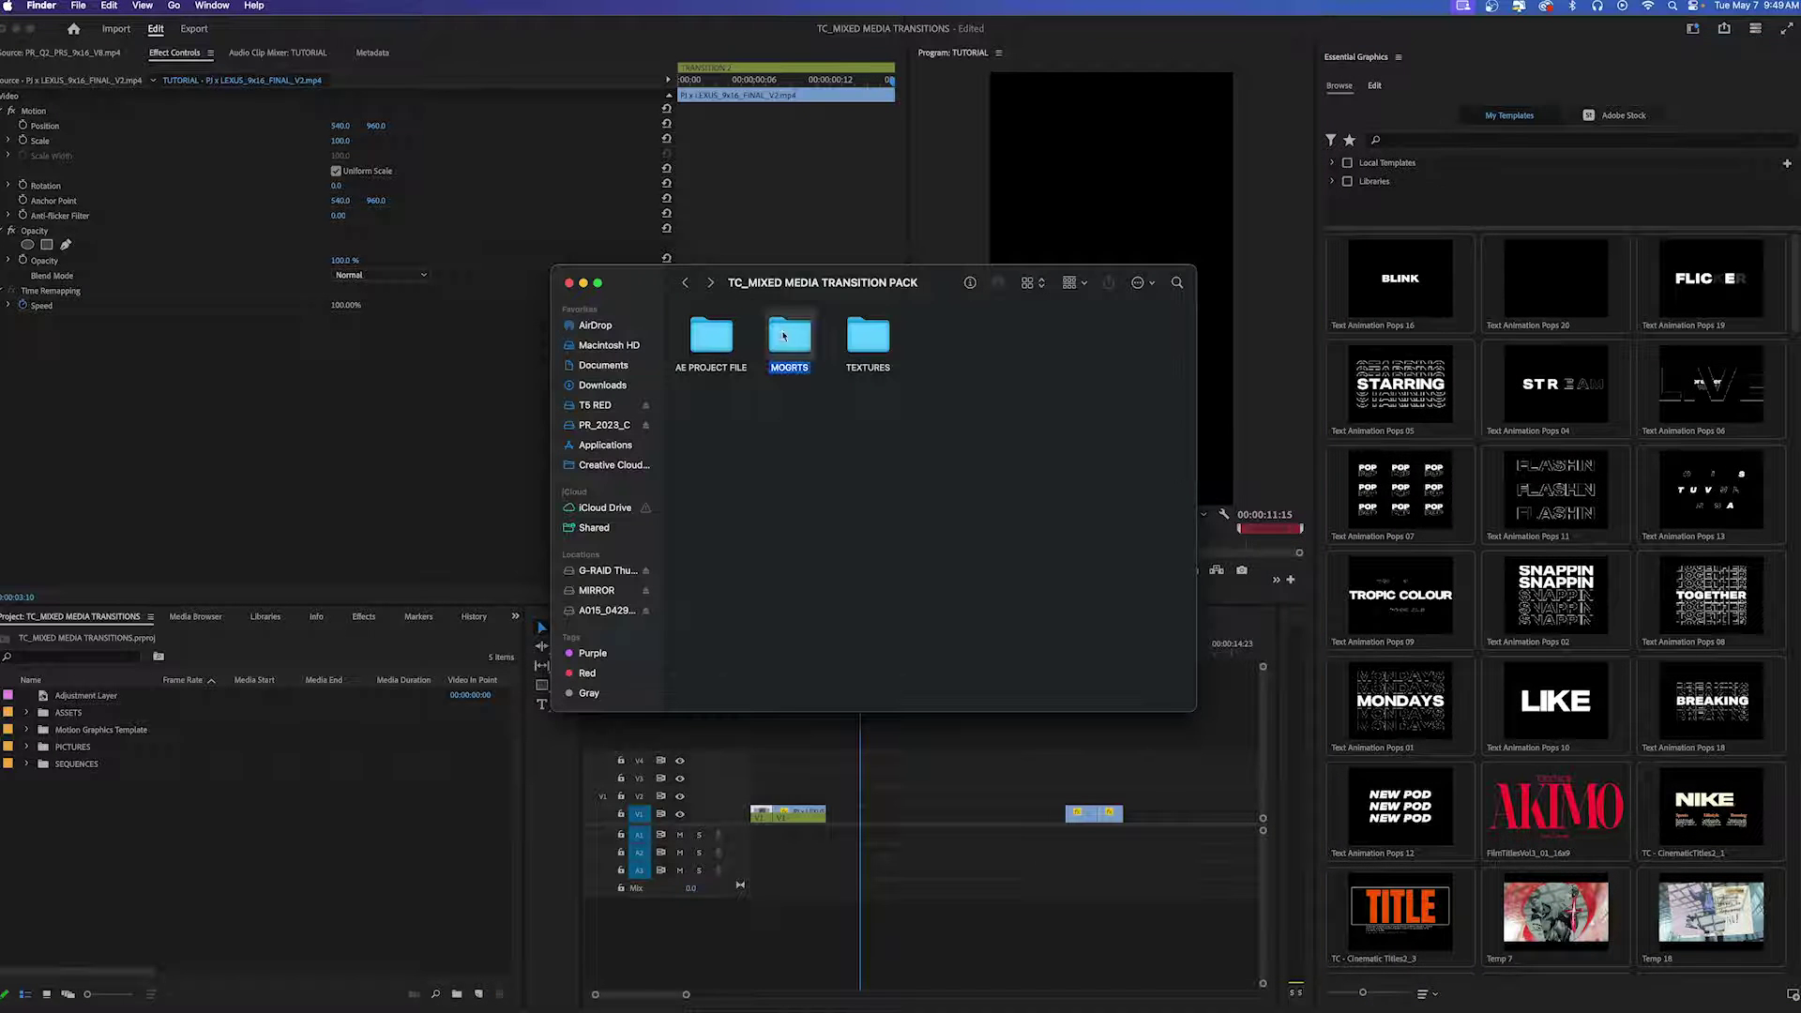
double_click(784, 335)
drag(1135, 476, 671, 308)
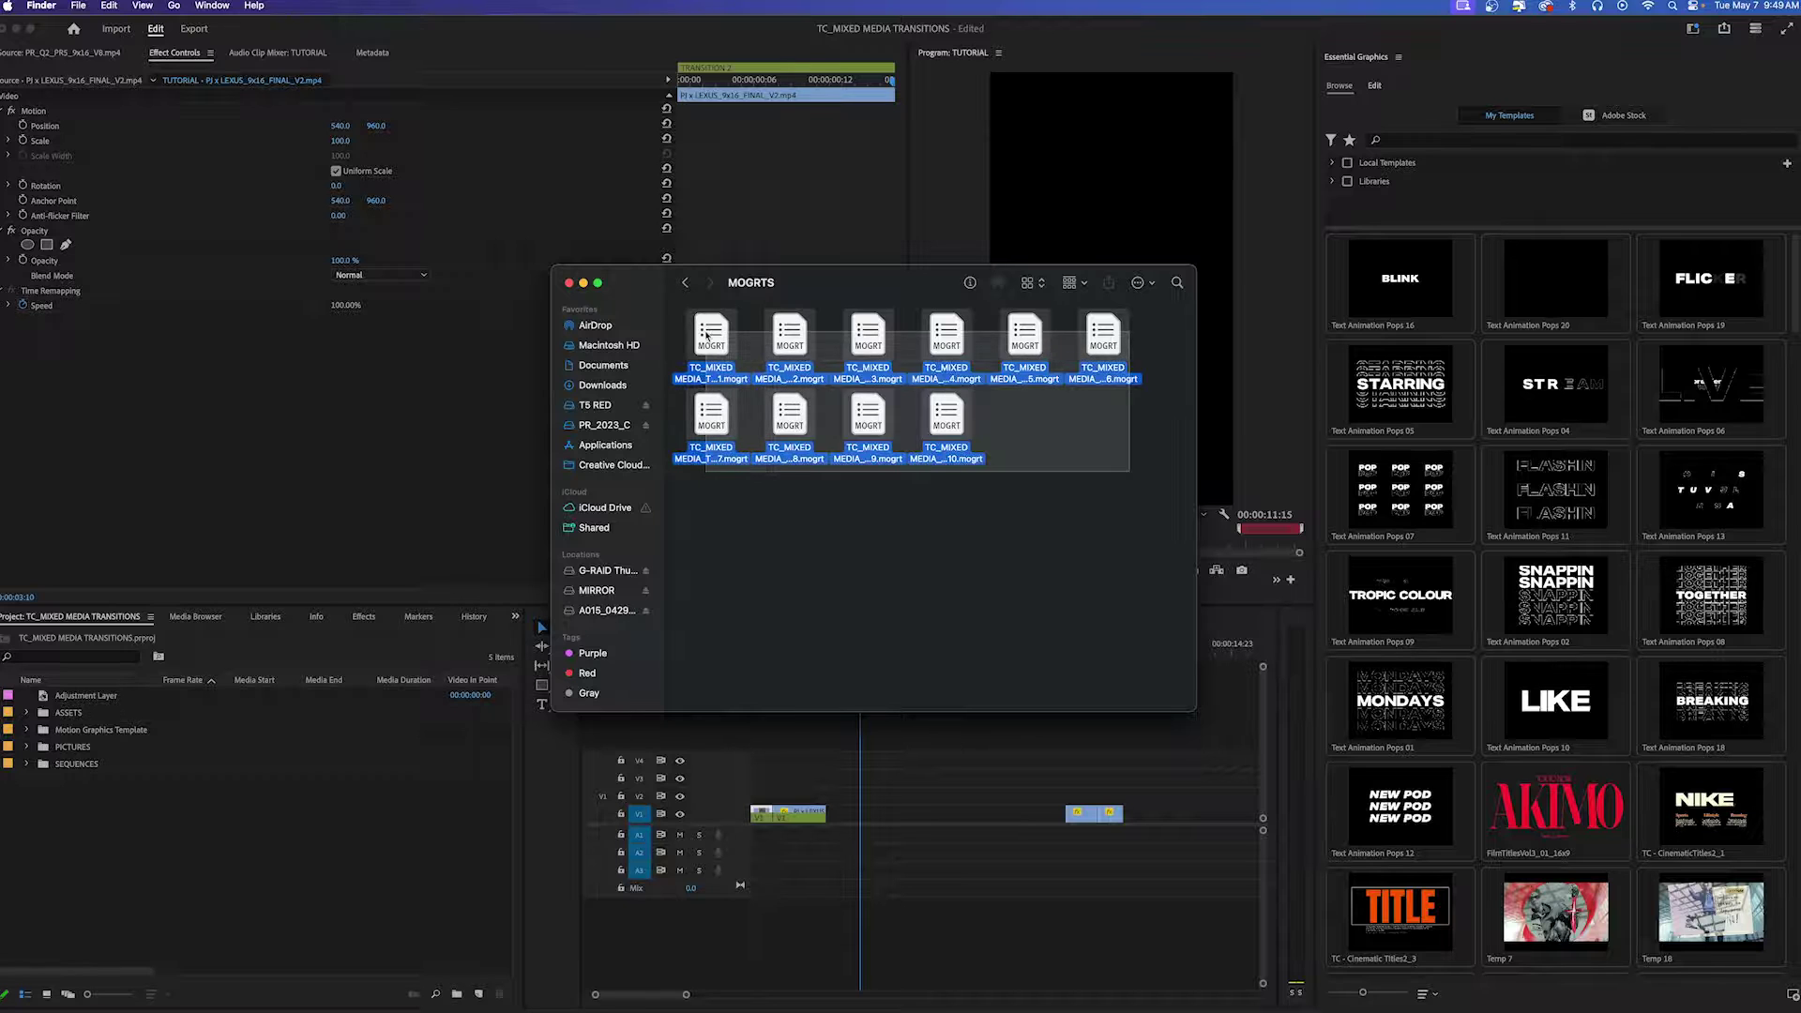
drag(947, 417, 1463, 425)
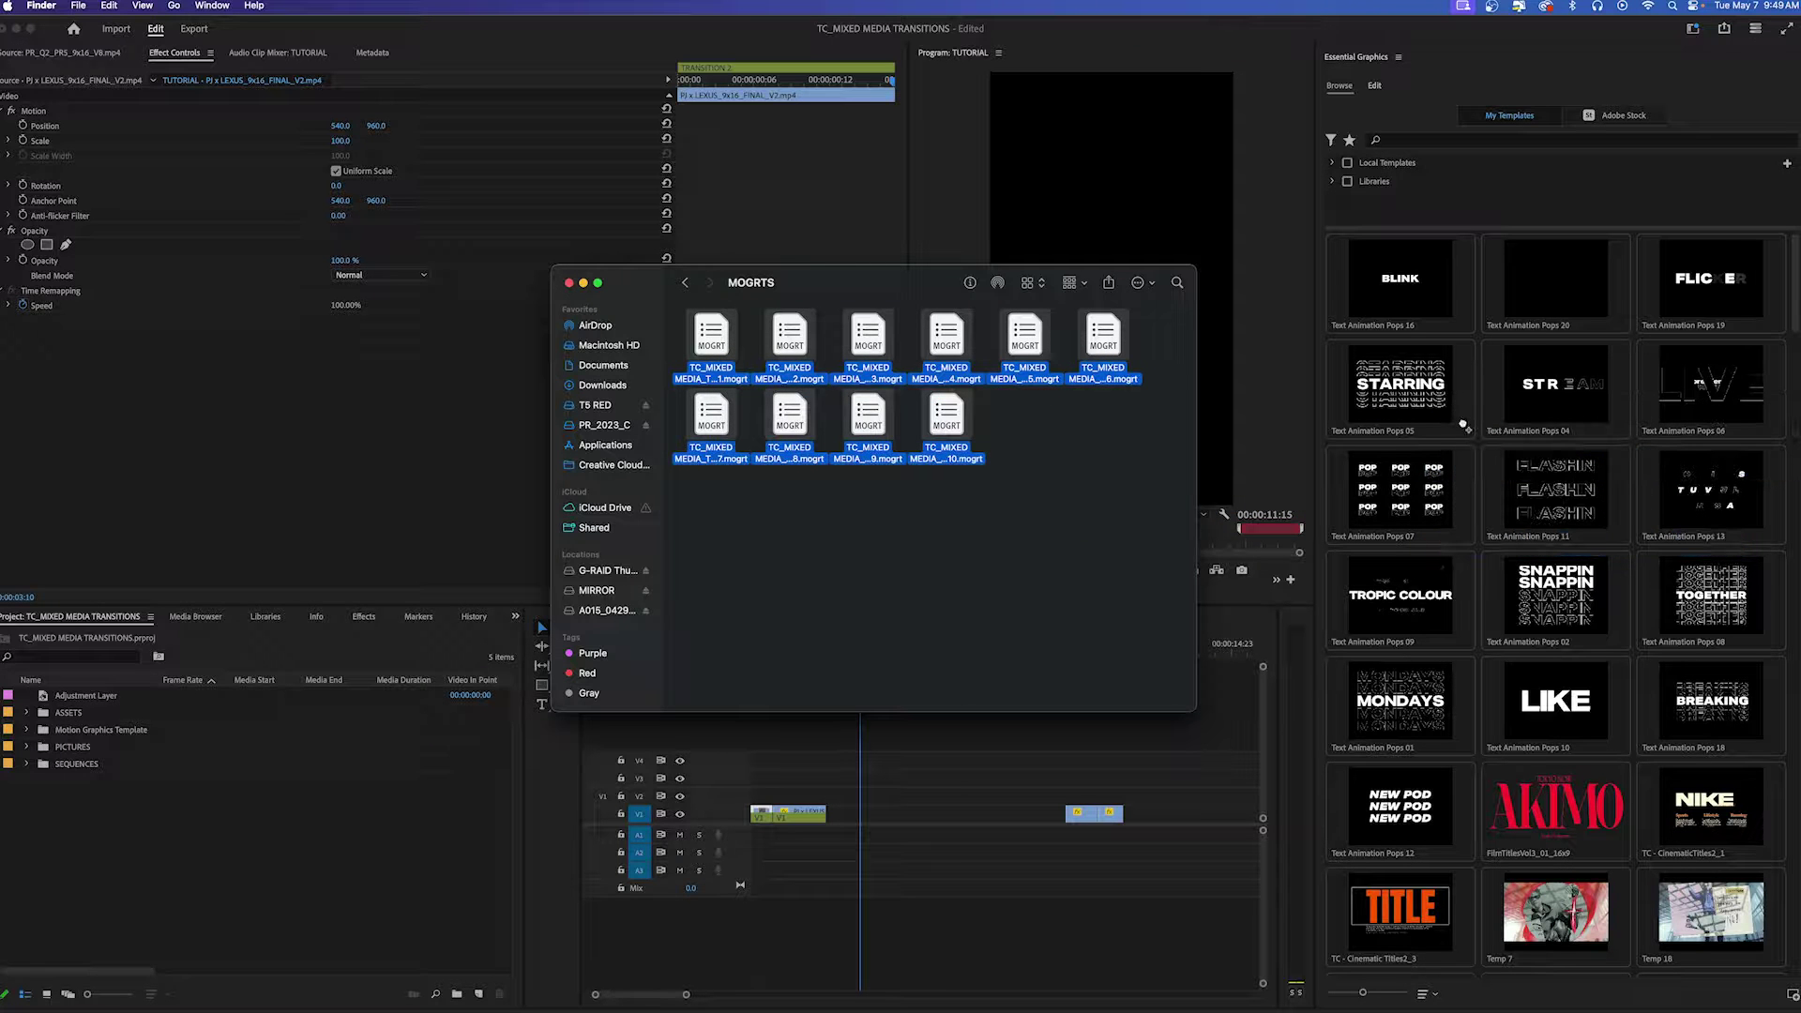
click(584, 283)
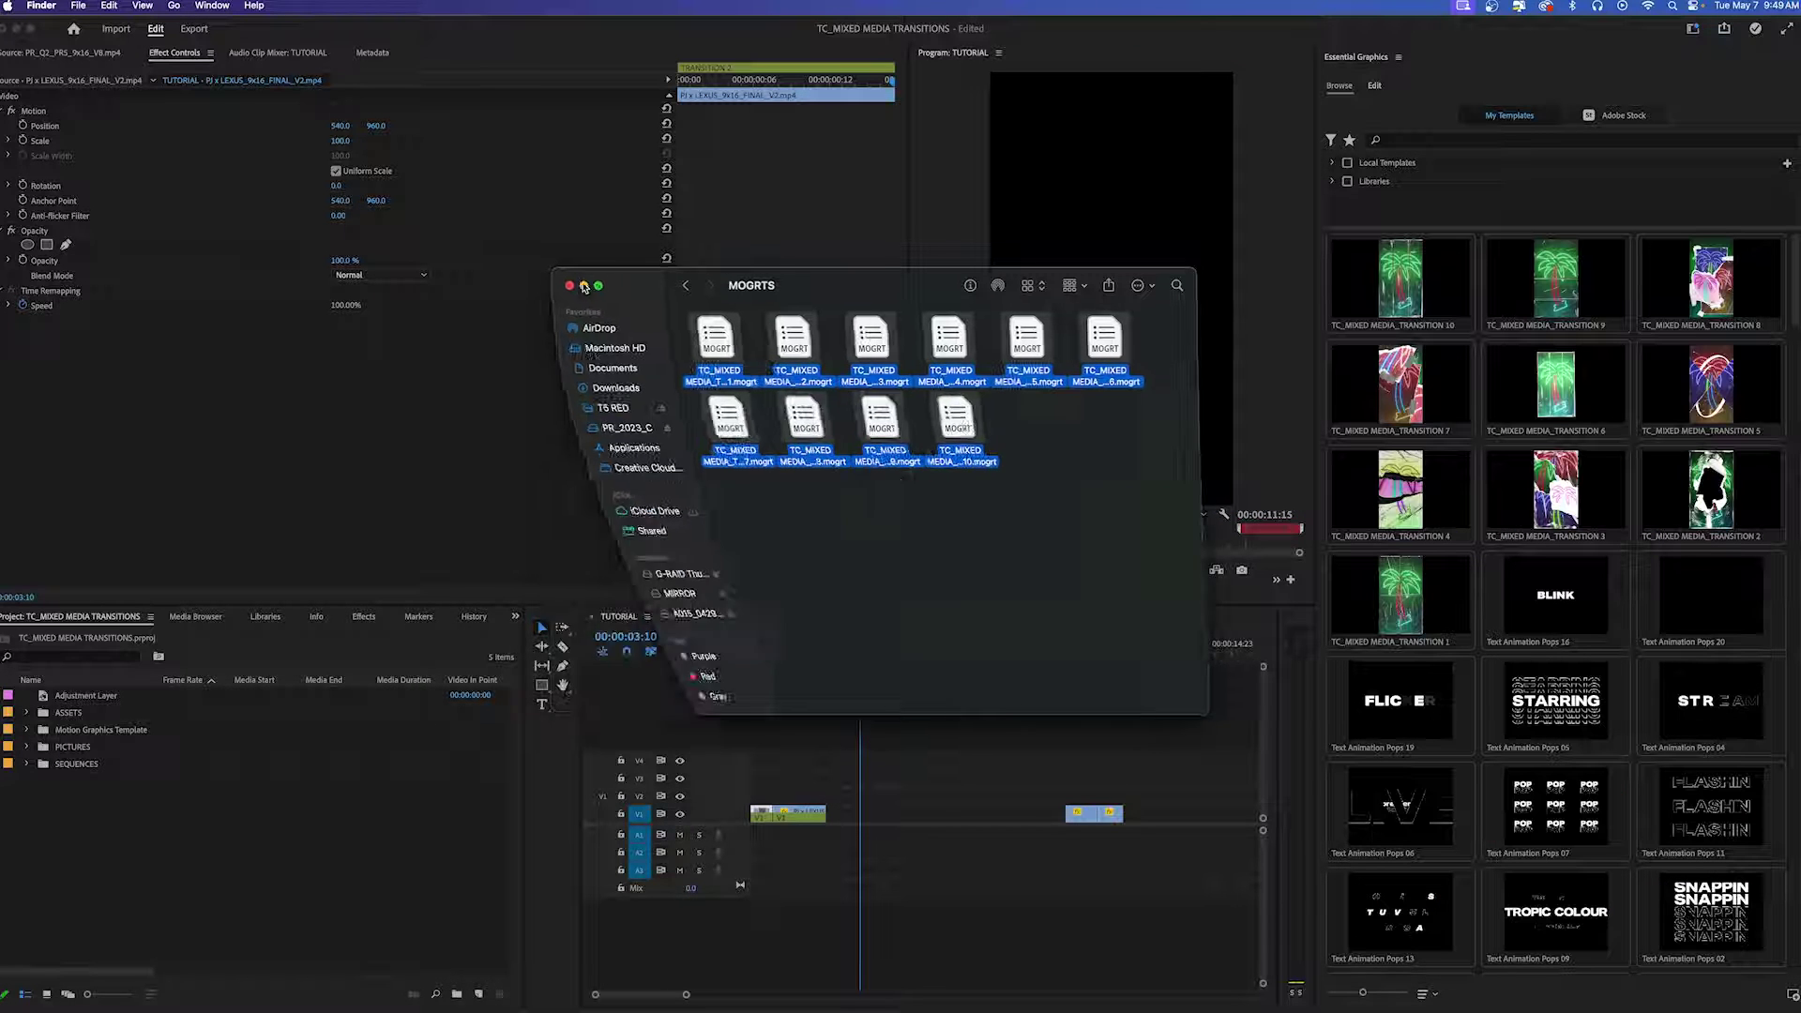
click(1435, 56)
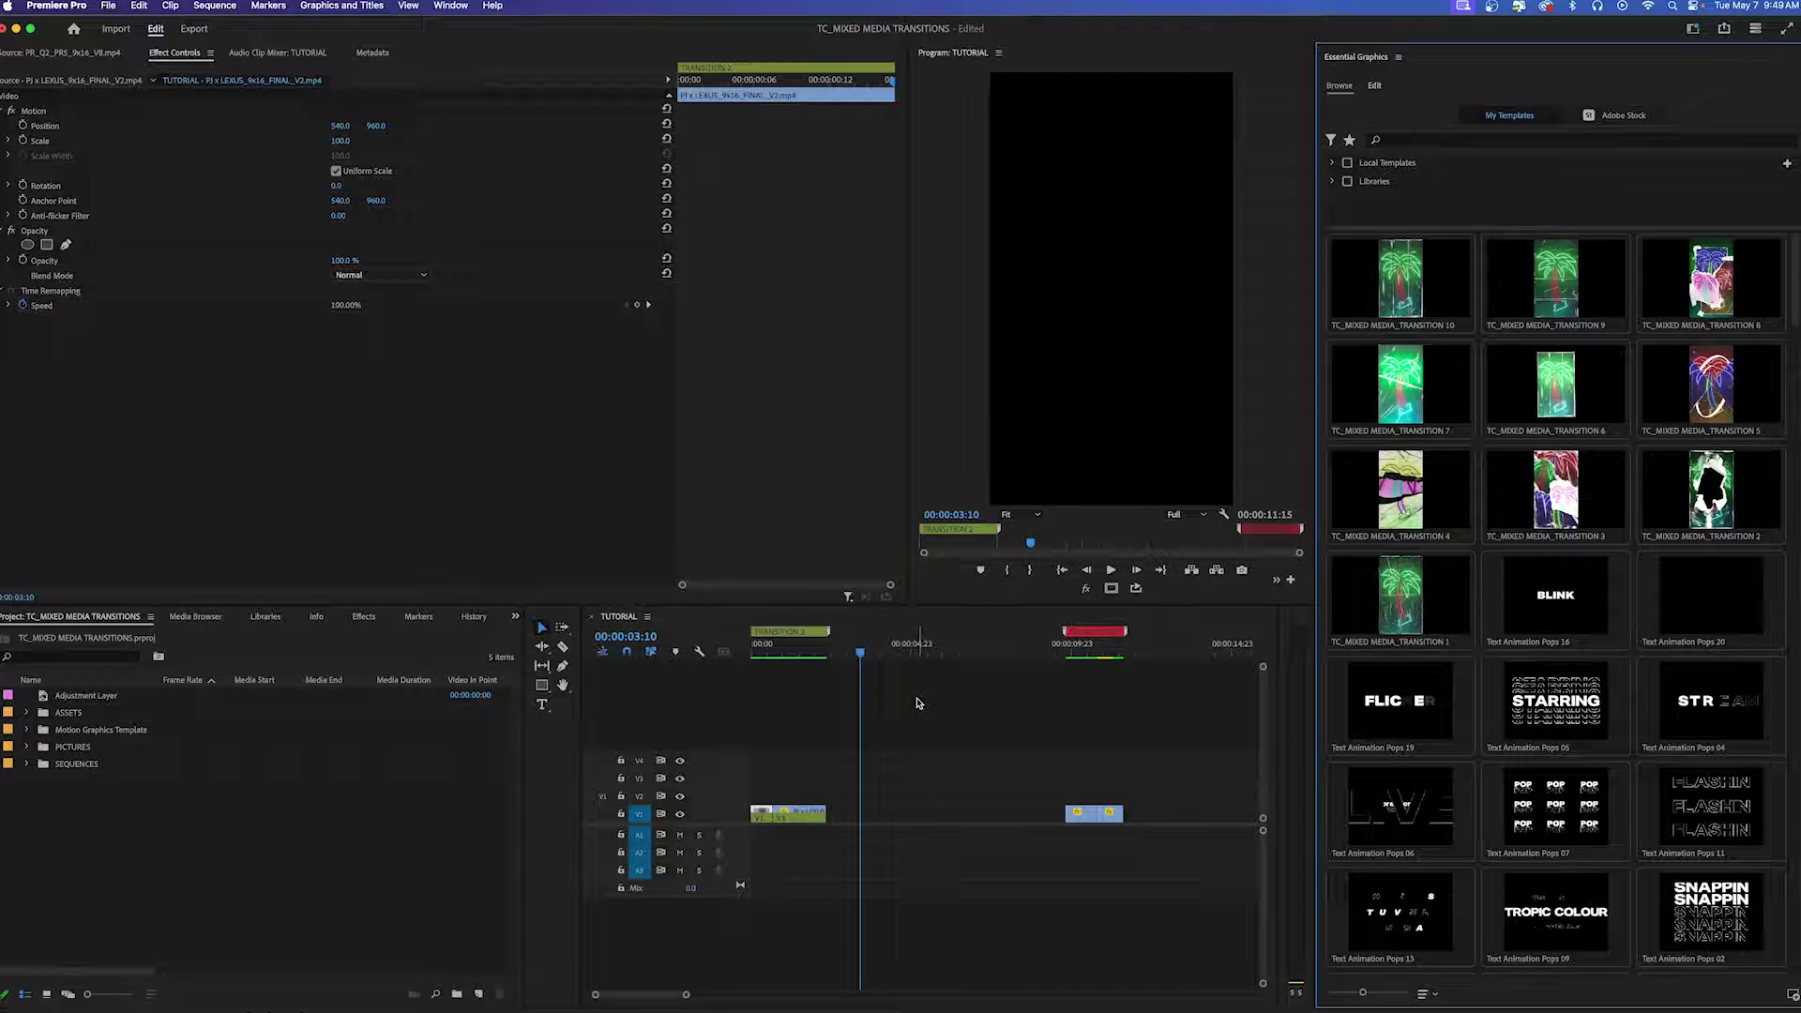
Play the TUTORIAL sequence from the start to review it.
click(917, 702)
key(Home)
key(space)
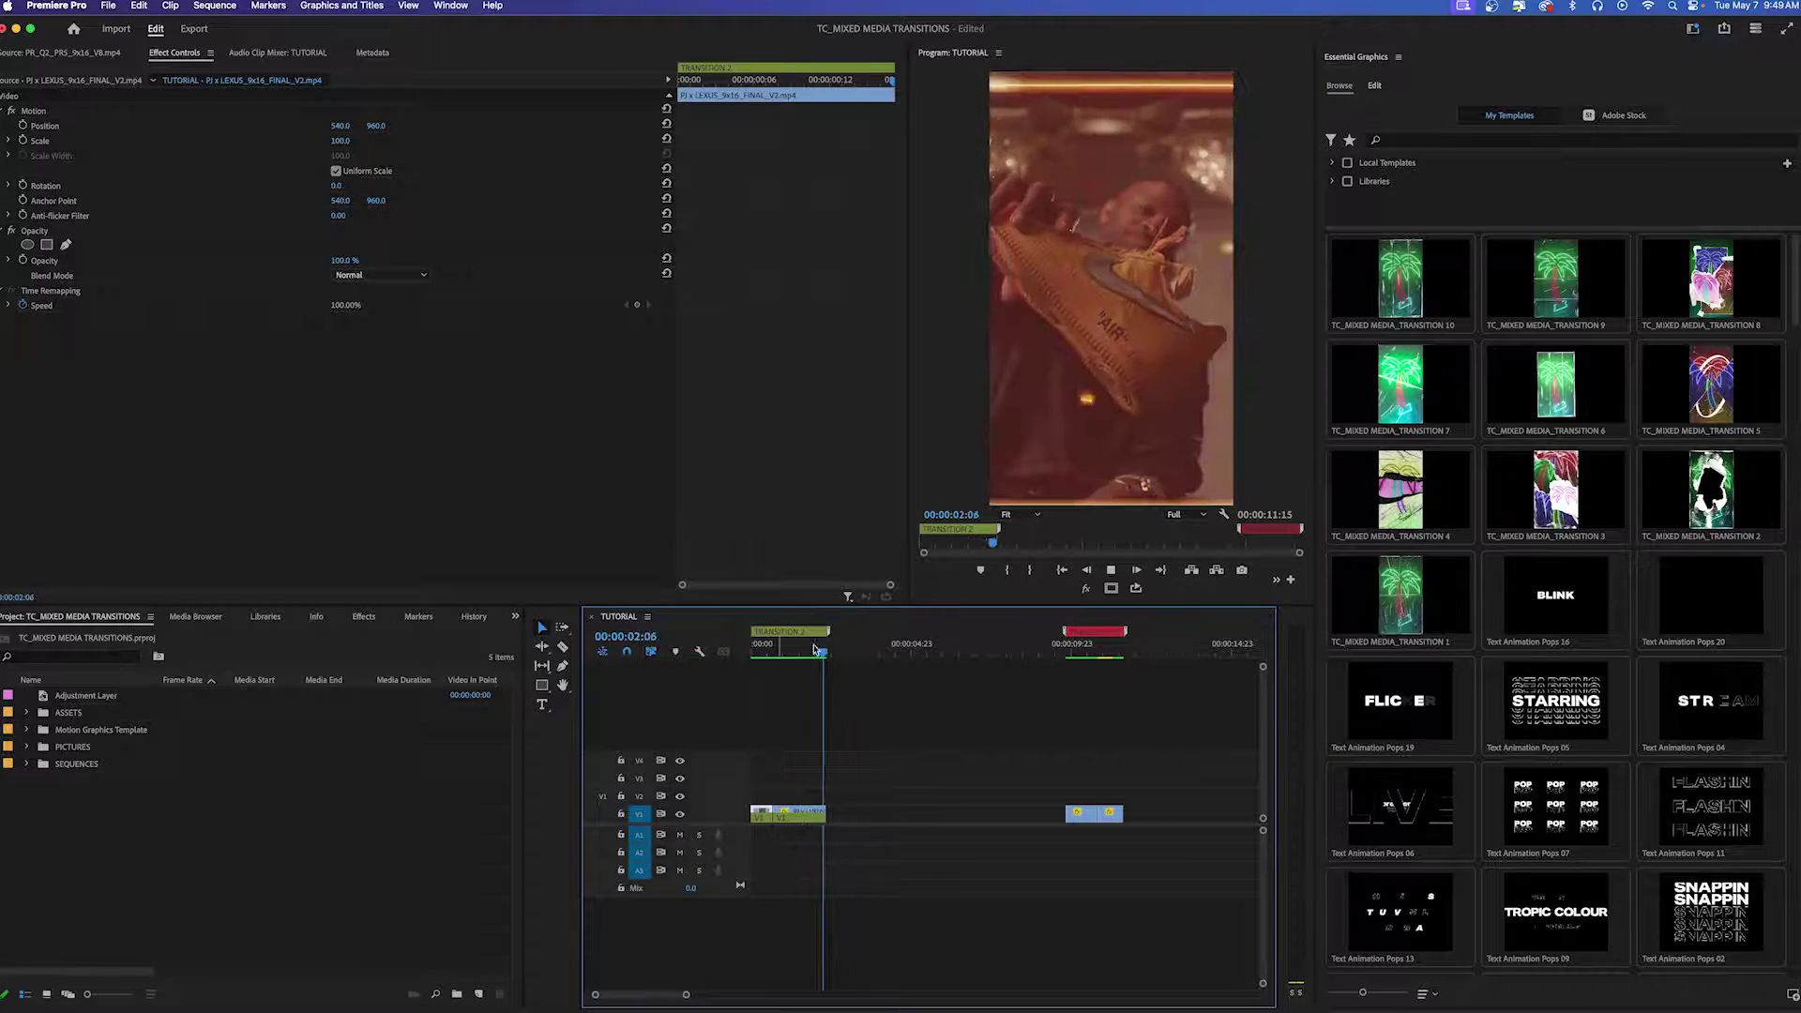
key(space)
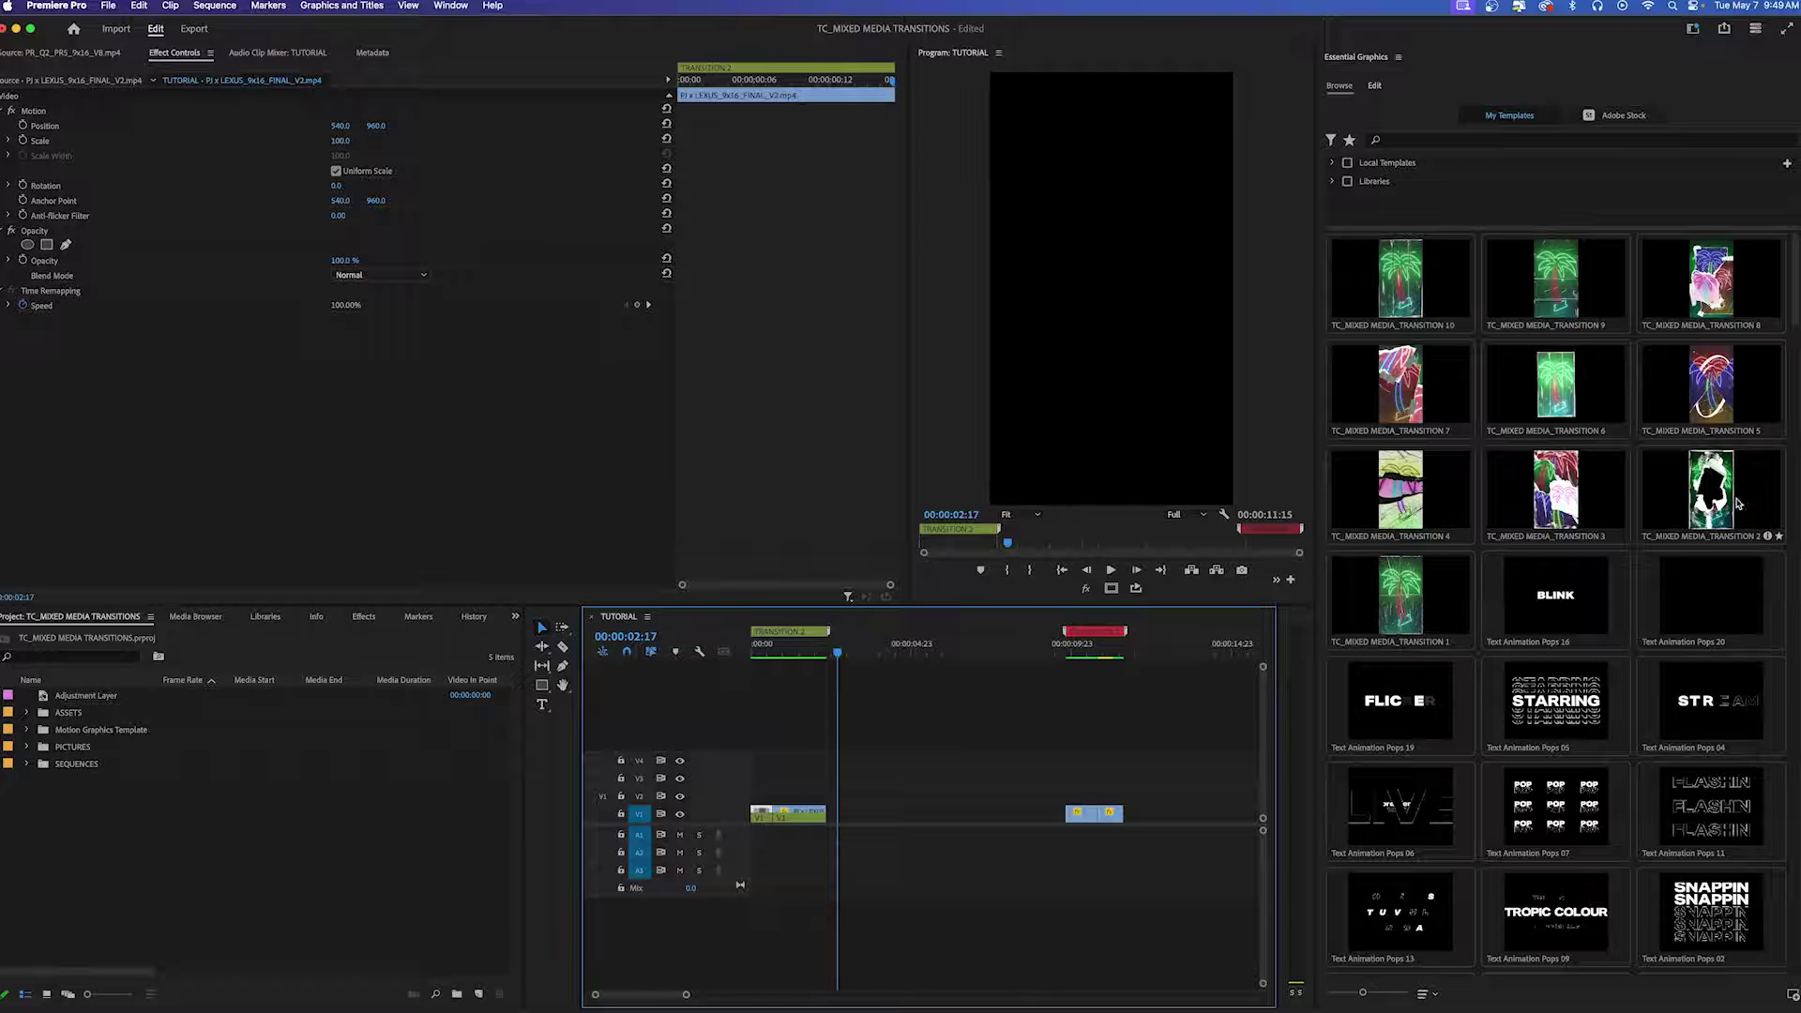
Place TC_MIXED MEDIA_TRANSITION 2 on V2, zoom in at 00:00:00:18, and select it.
click(1735, 500)
drag(1736, 496, 781, 794)
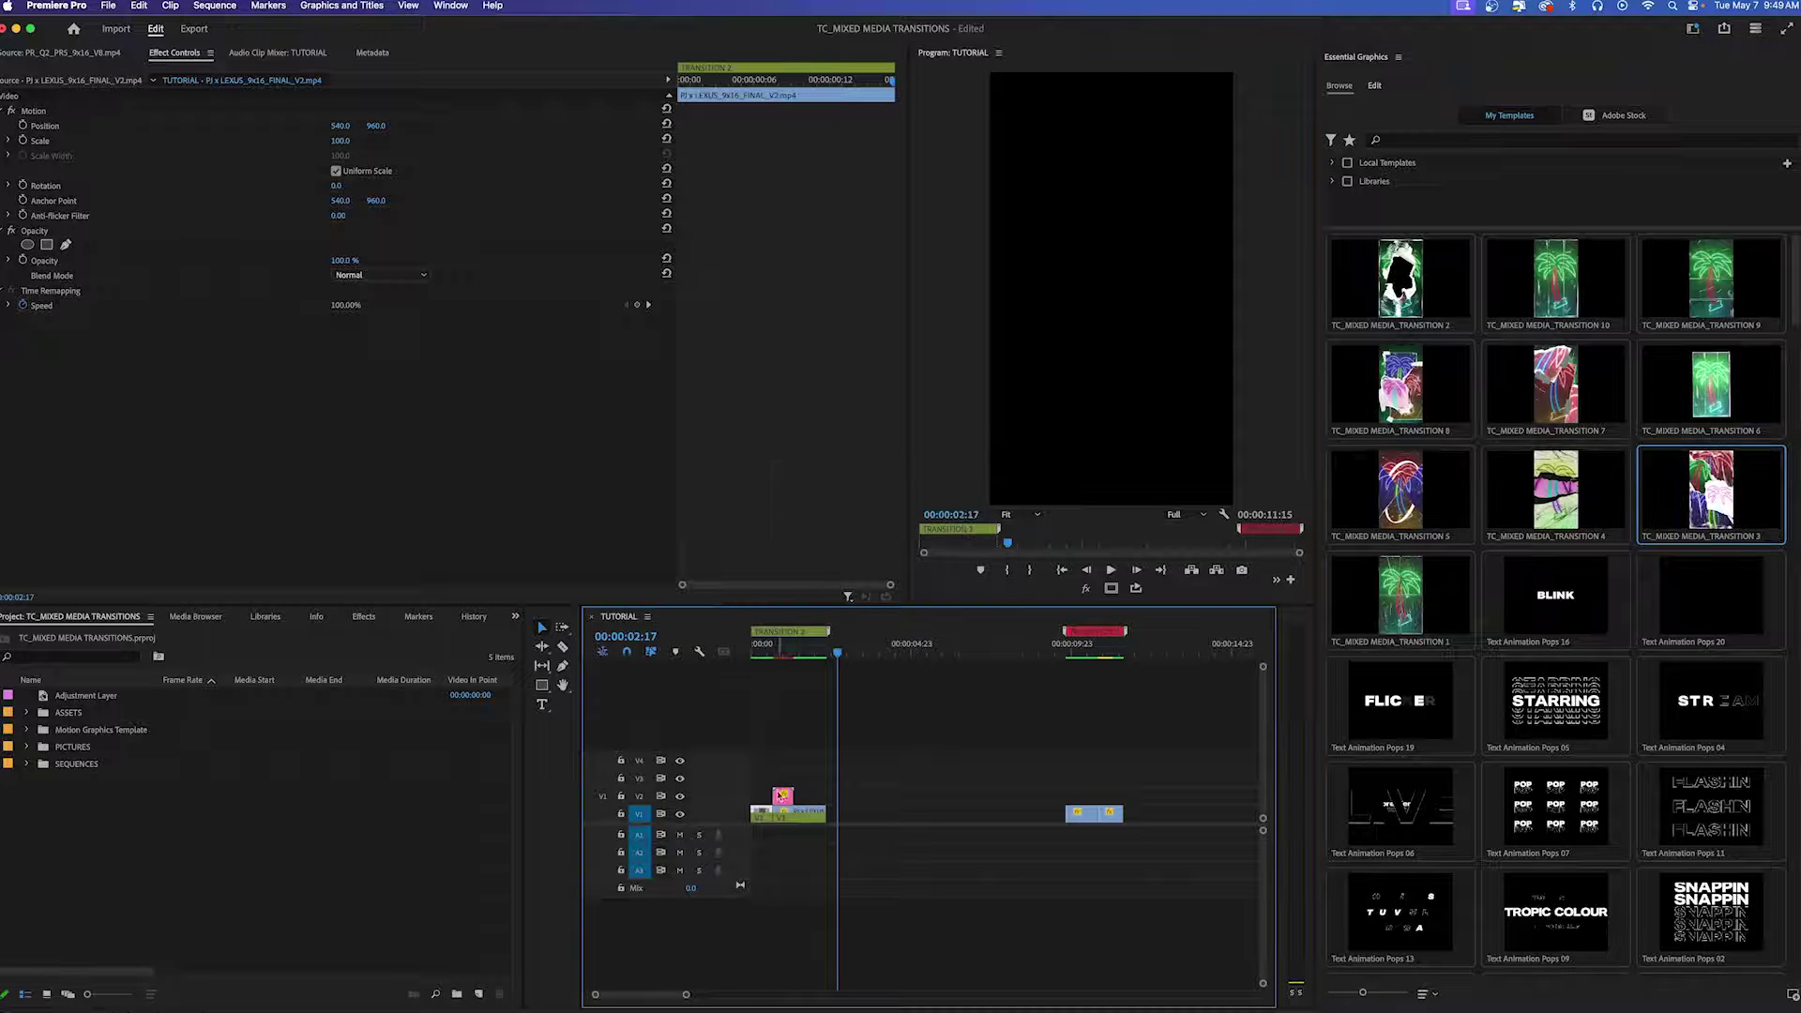
click(774, 650)
key(=)
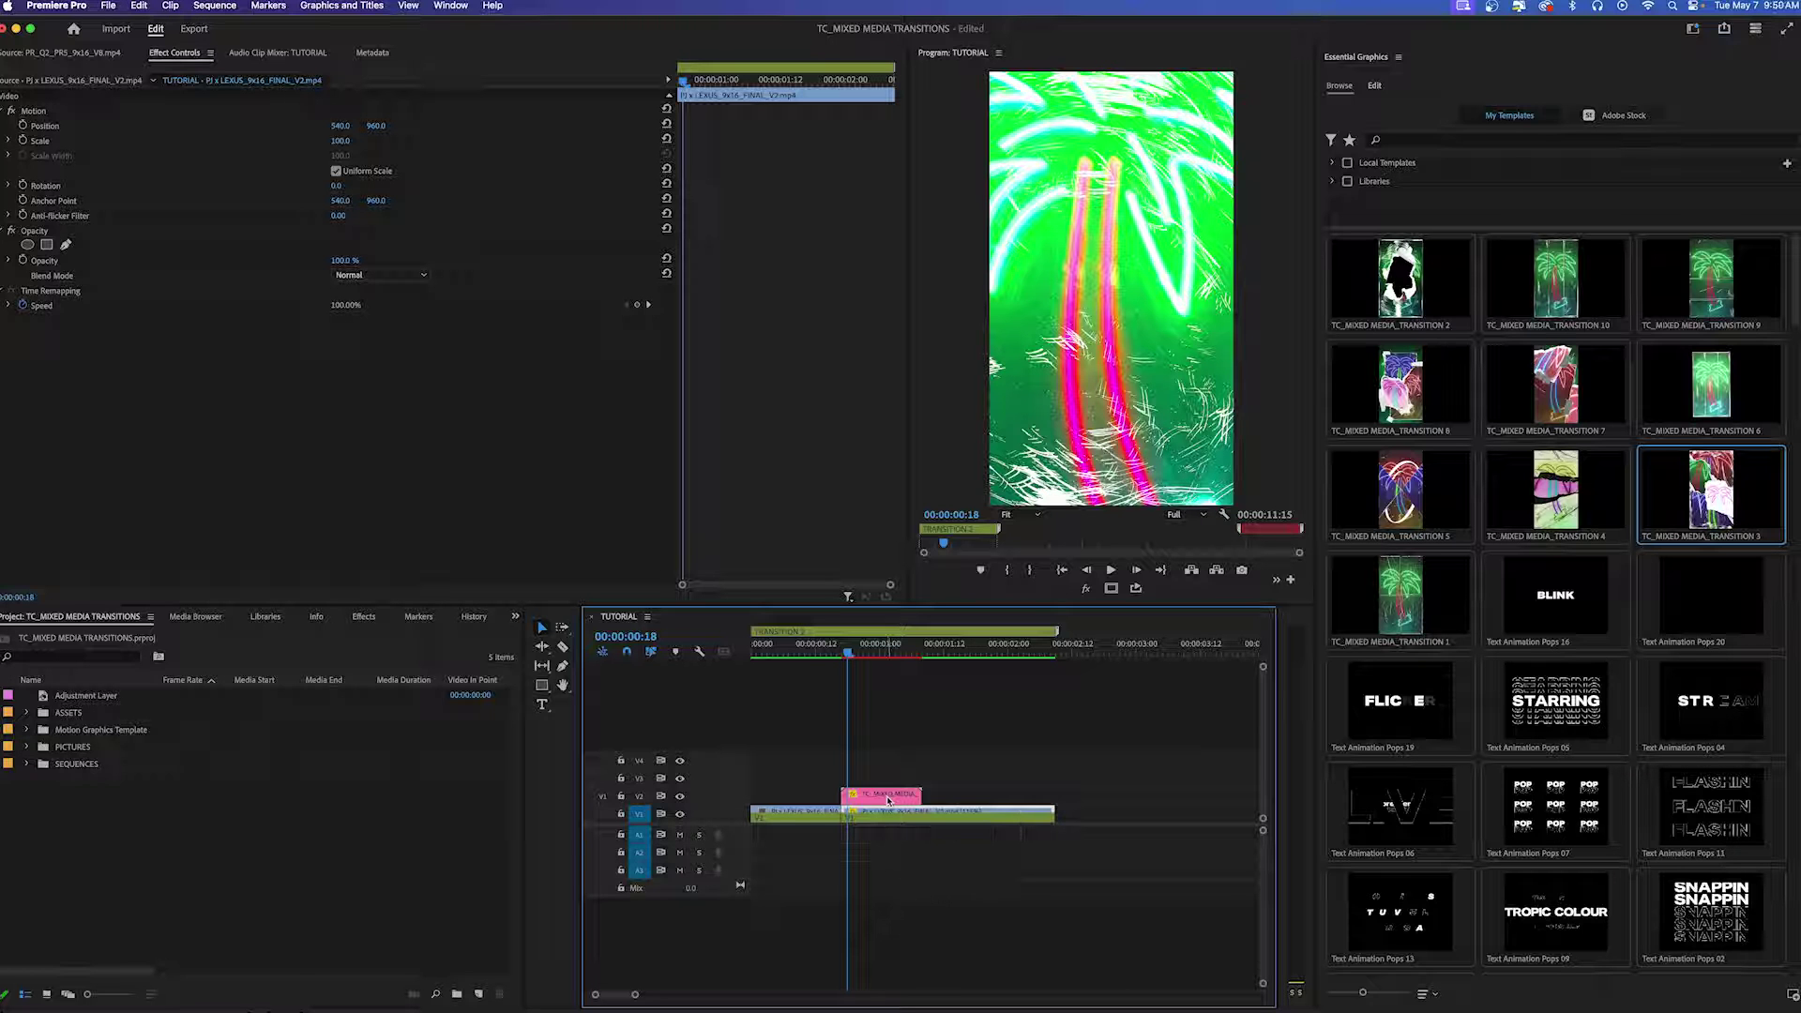
click(886, 799)
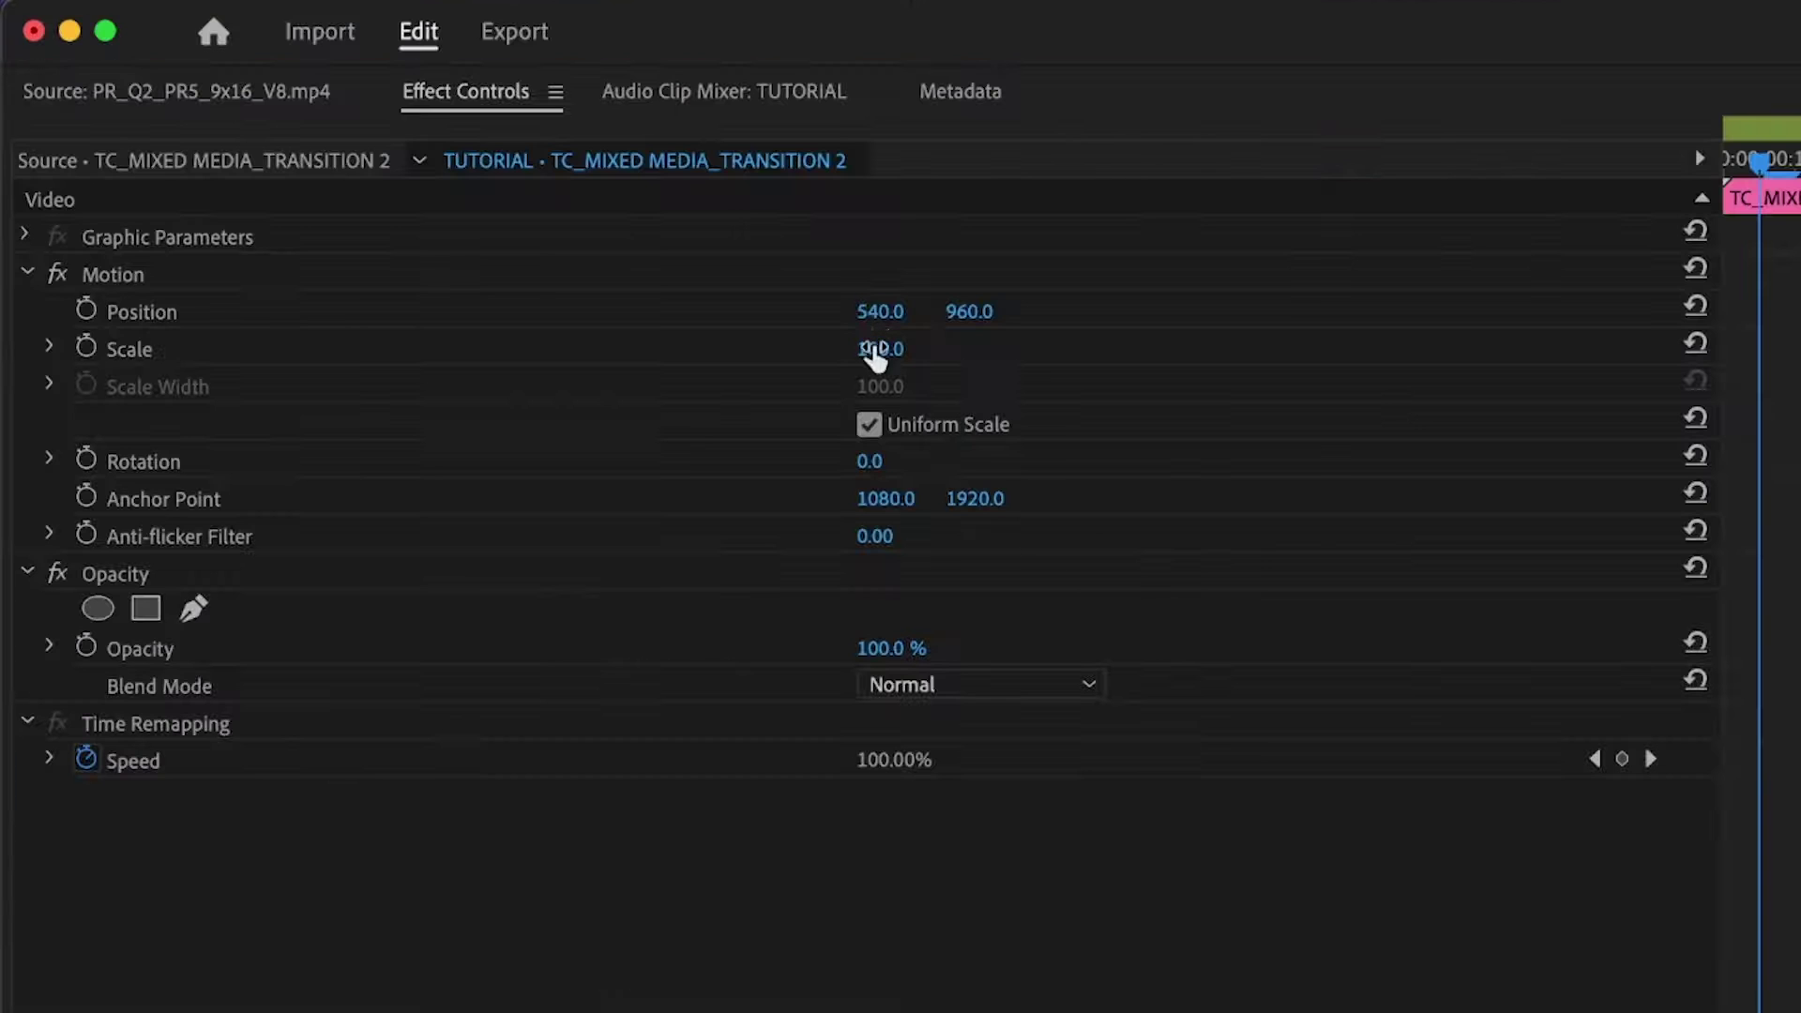
Set the transition's Scale to 50, preview it, and begin exporting the 00:00:00:16 frame.
click(874, 349)
text(50)
key(Return)
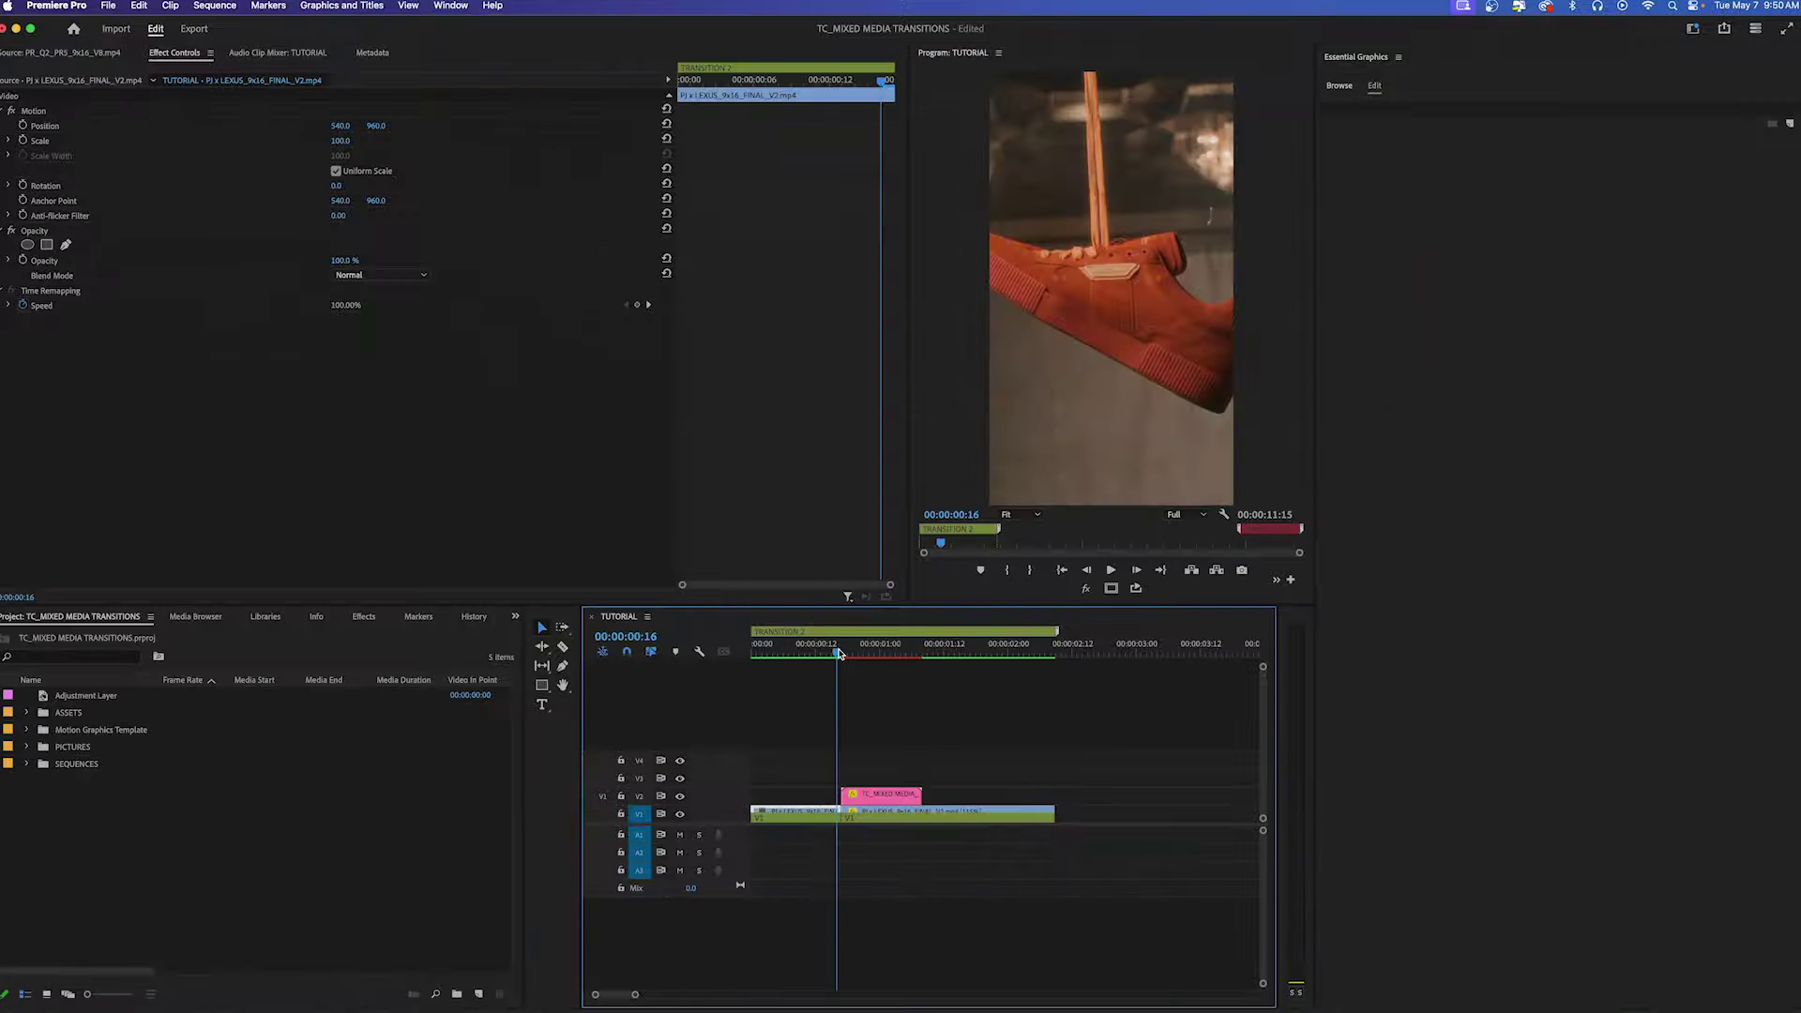
scroll(839, 654, up, 4)
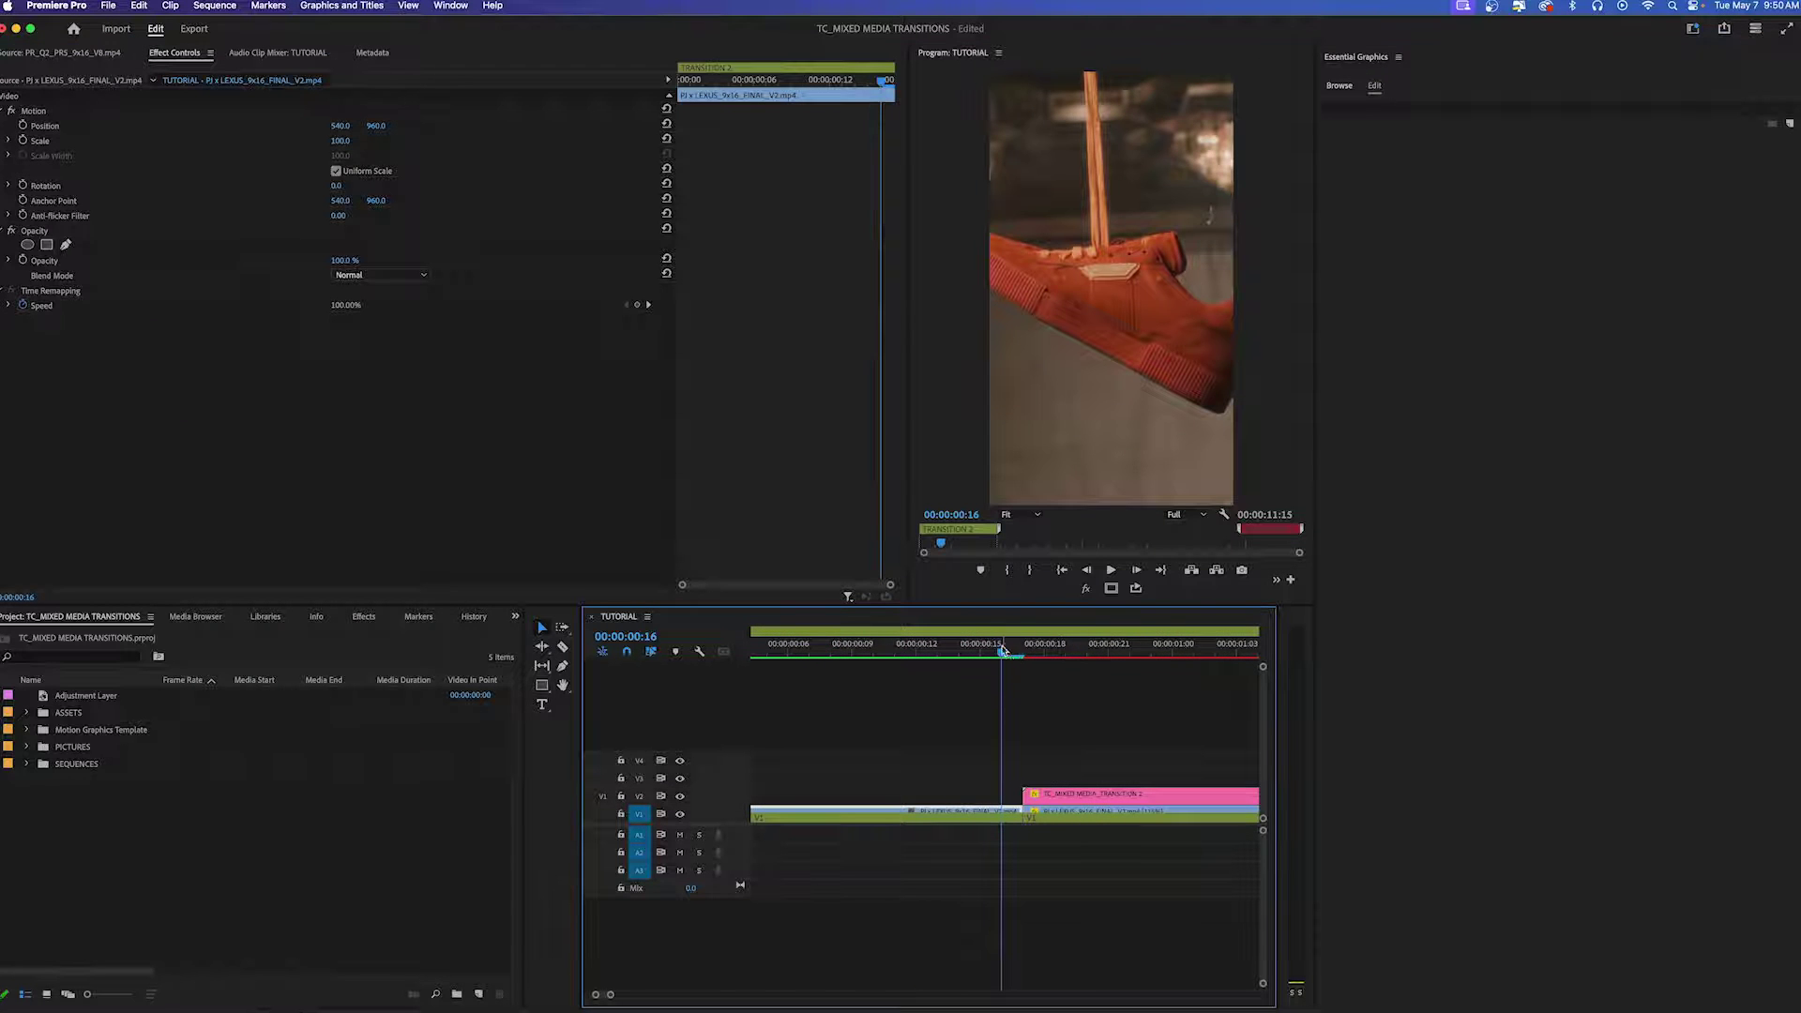
mouse_move(1002, 650)
mouse_down()
mouse_move(1025, 650)
mouse_move(1004, 650)
mouse_up()
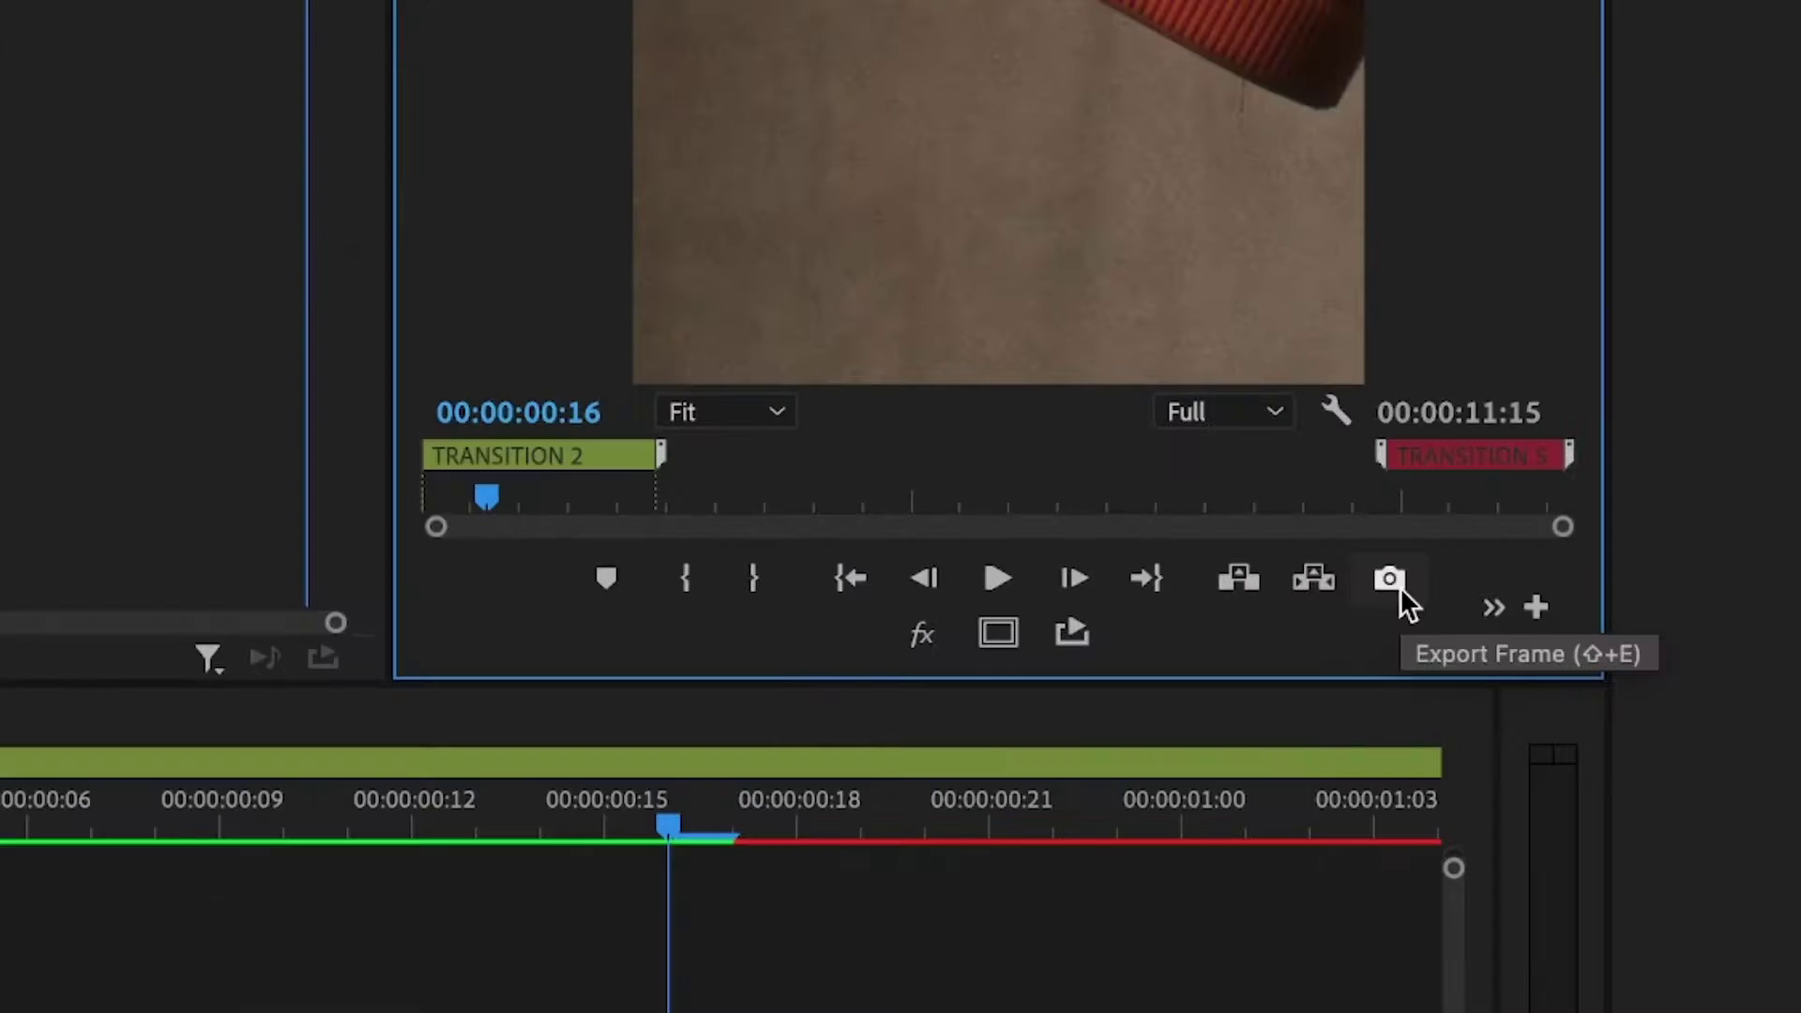
click(1393, 582)
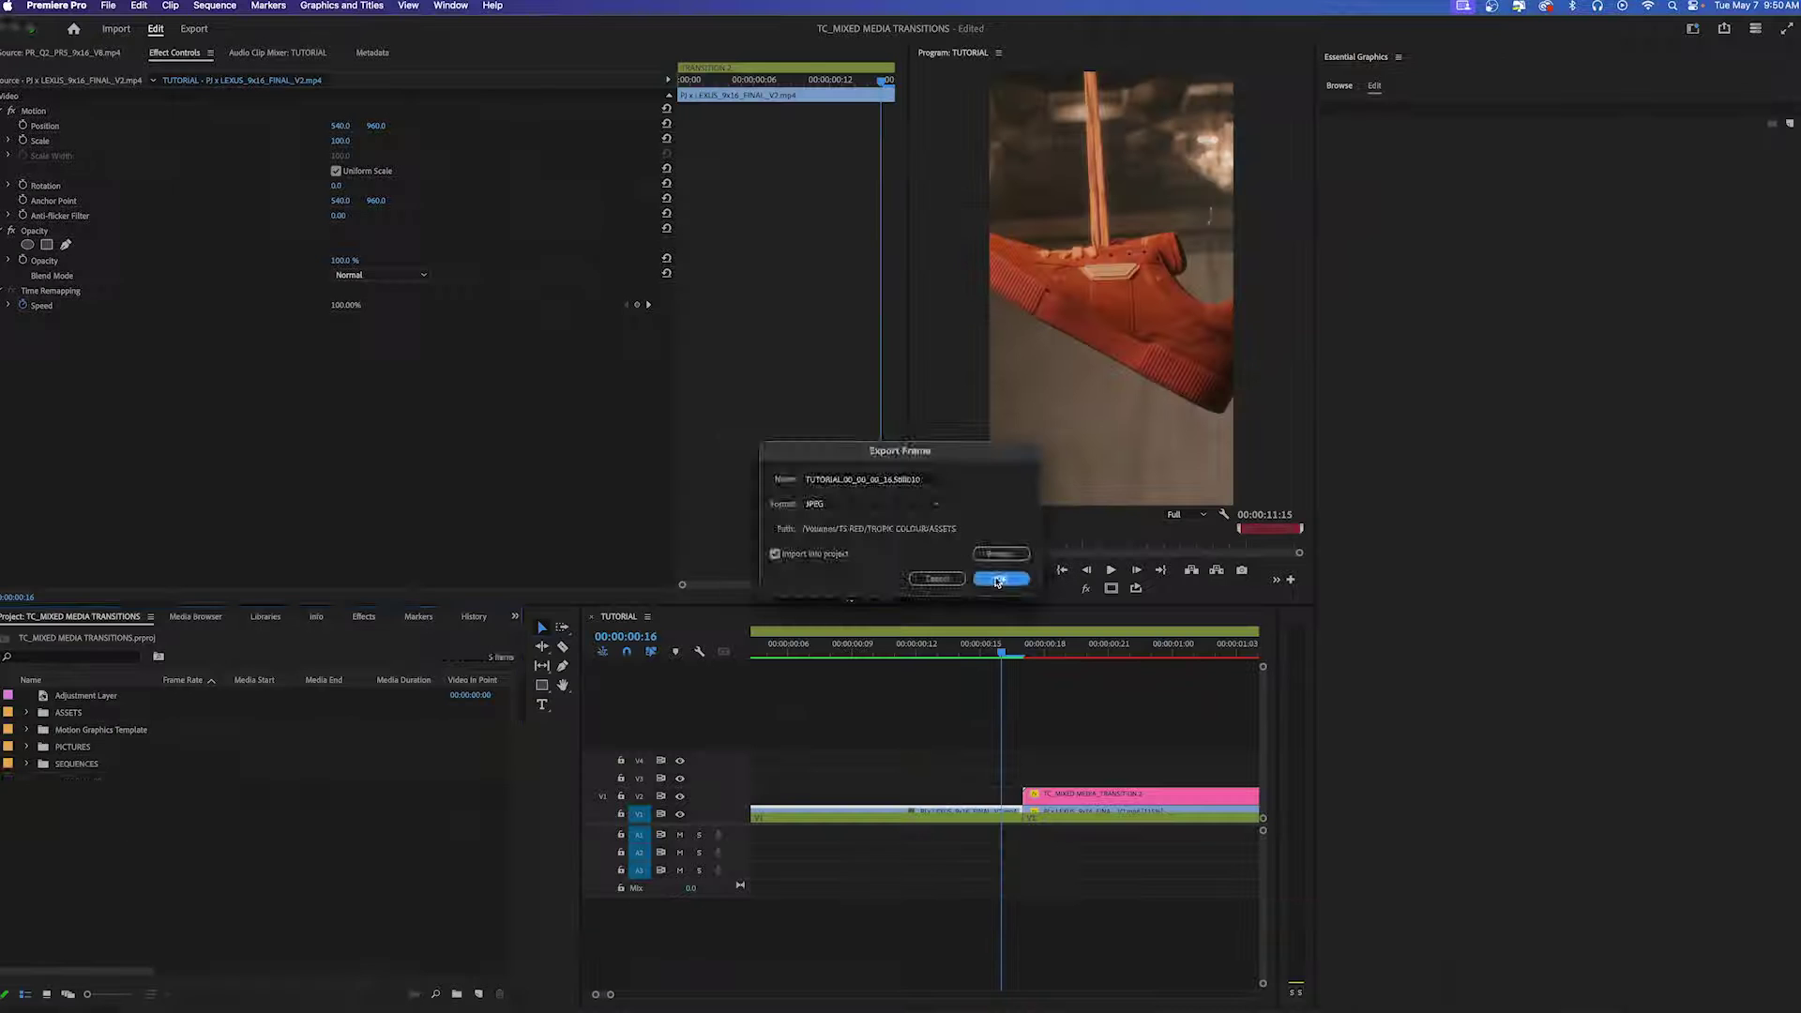
Export the 00:00:00:16 frame as a JPEG still into the project, then check the Button Editor.
click(1008, 677)
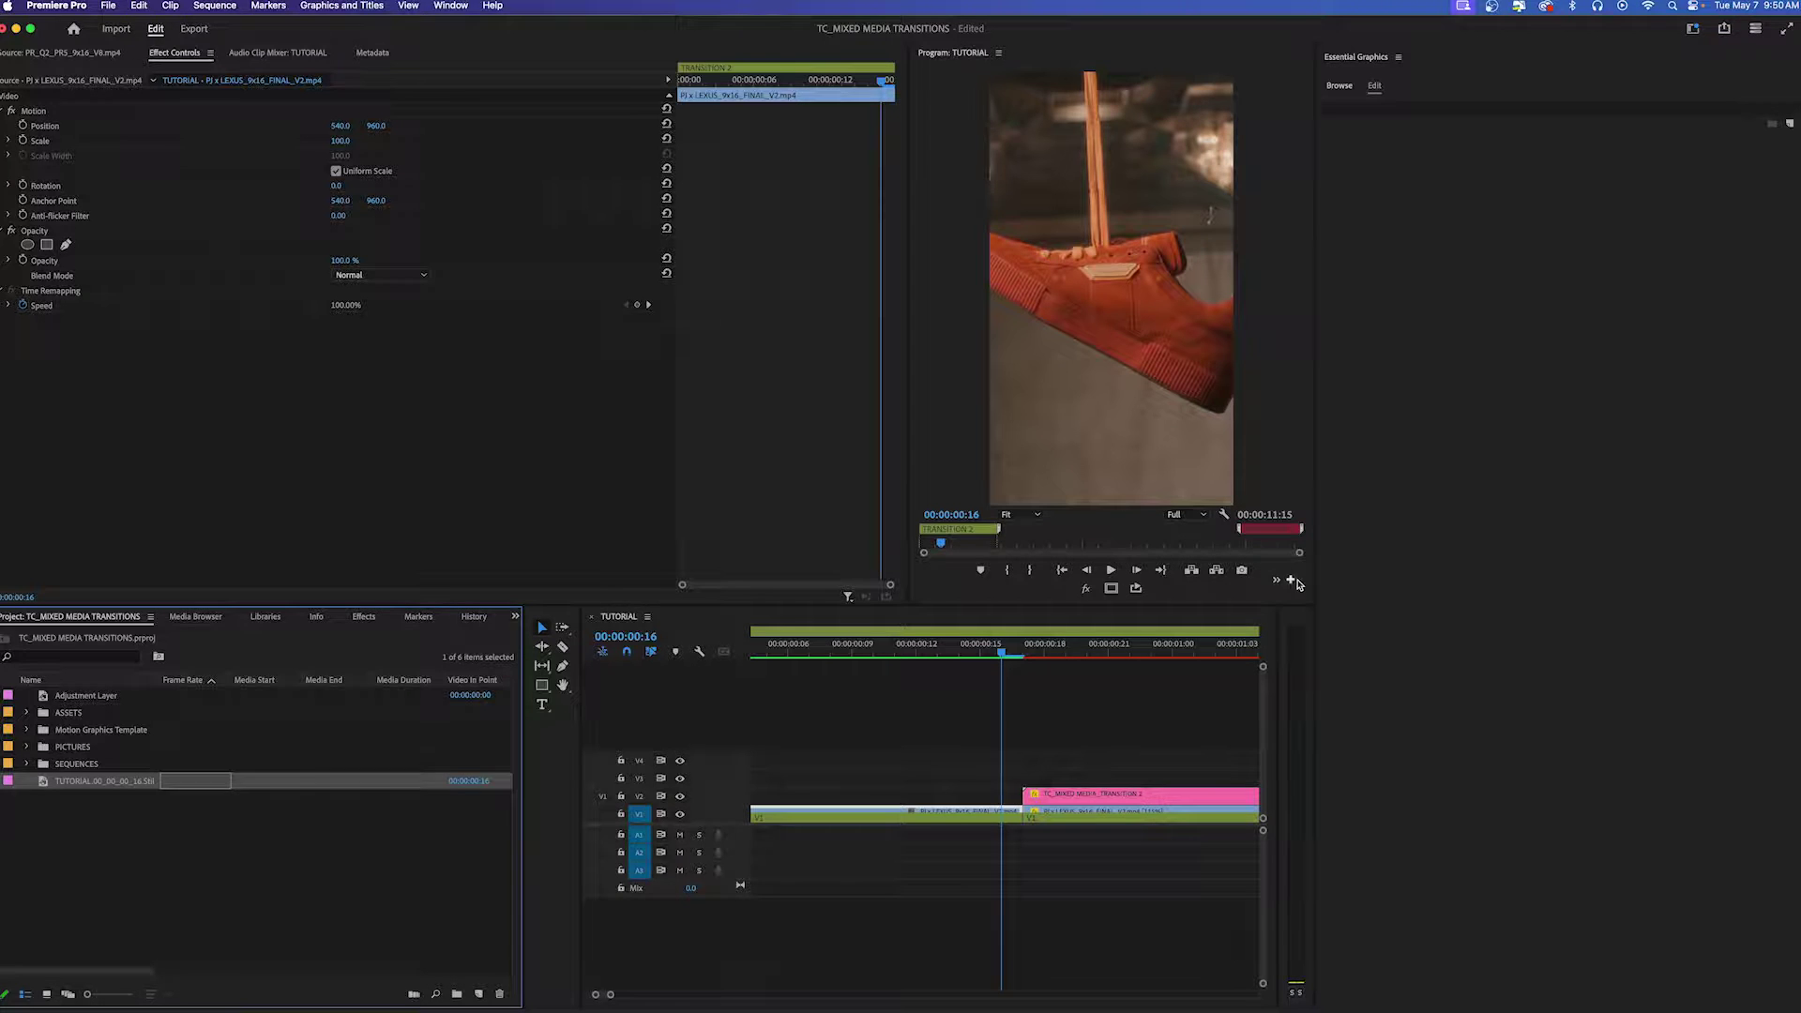
click(1290, 580)
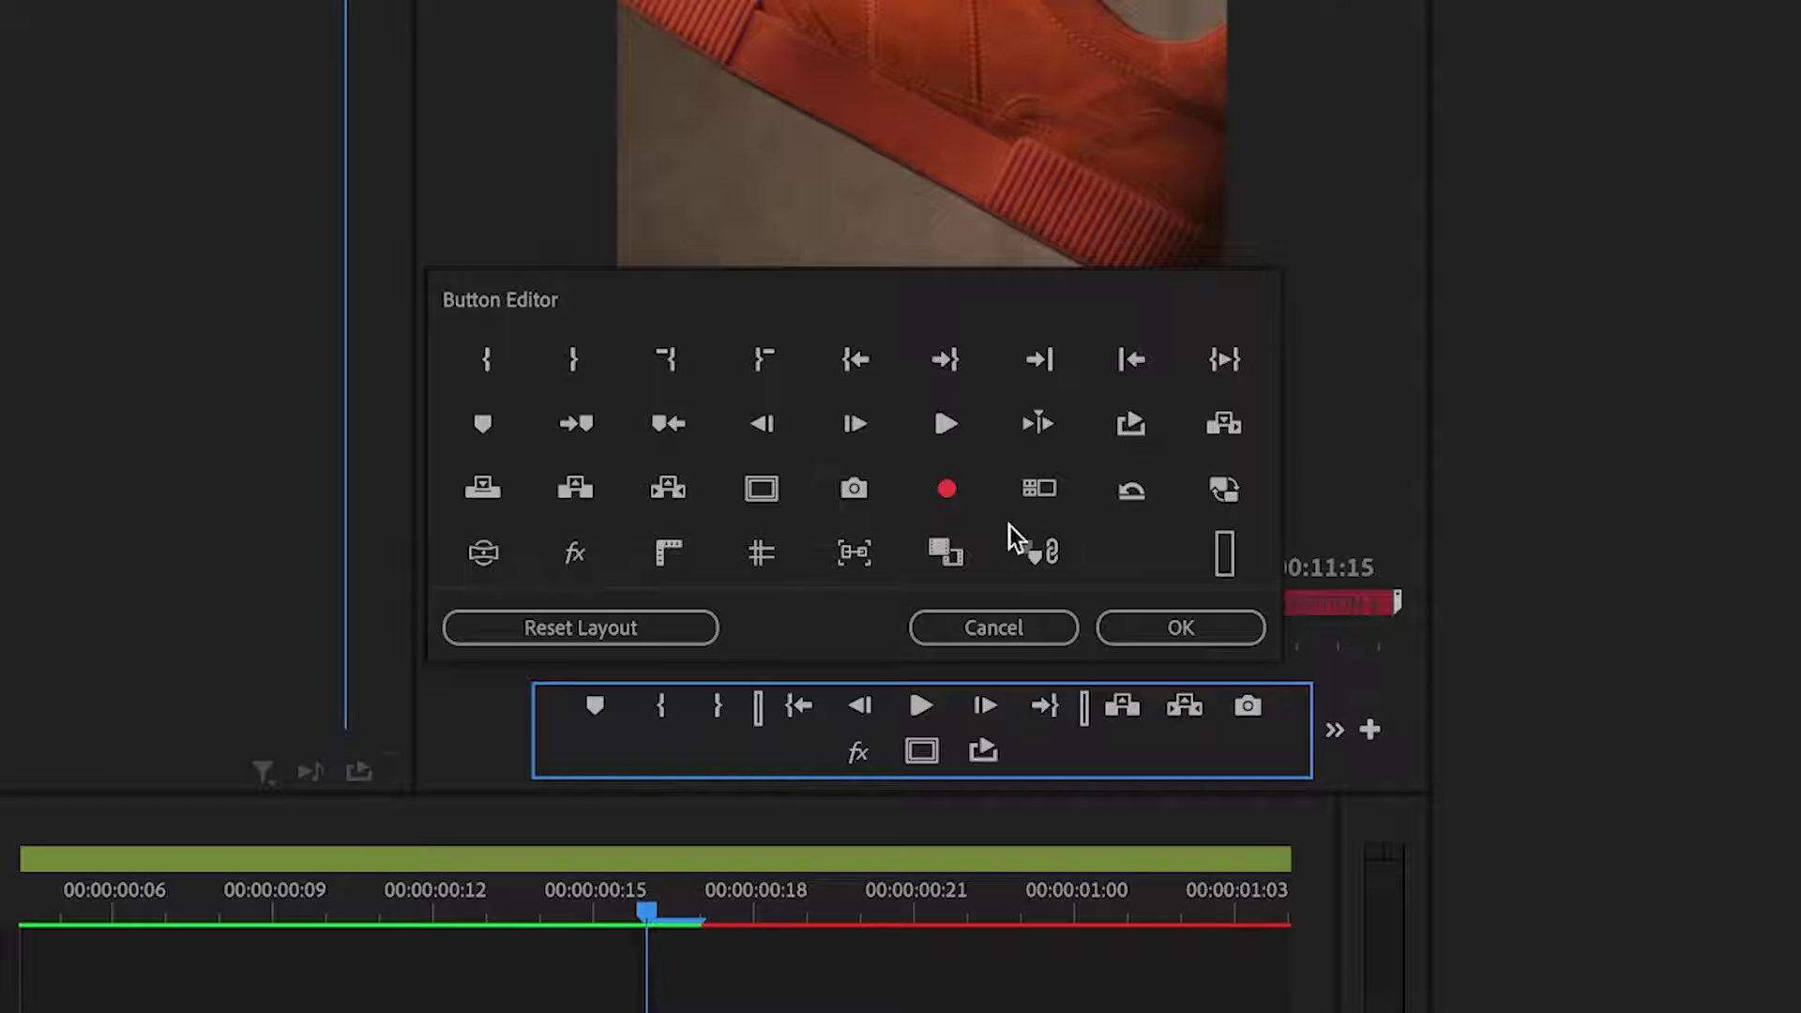
click(1182, 624)
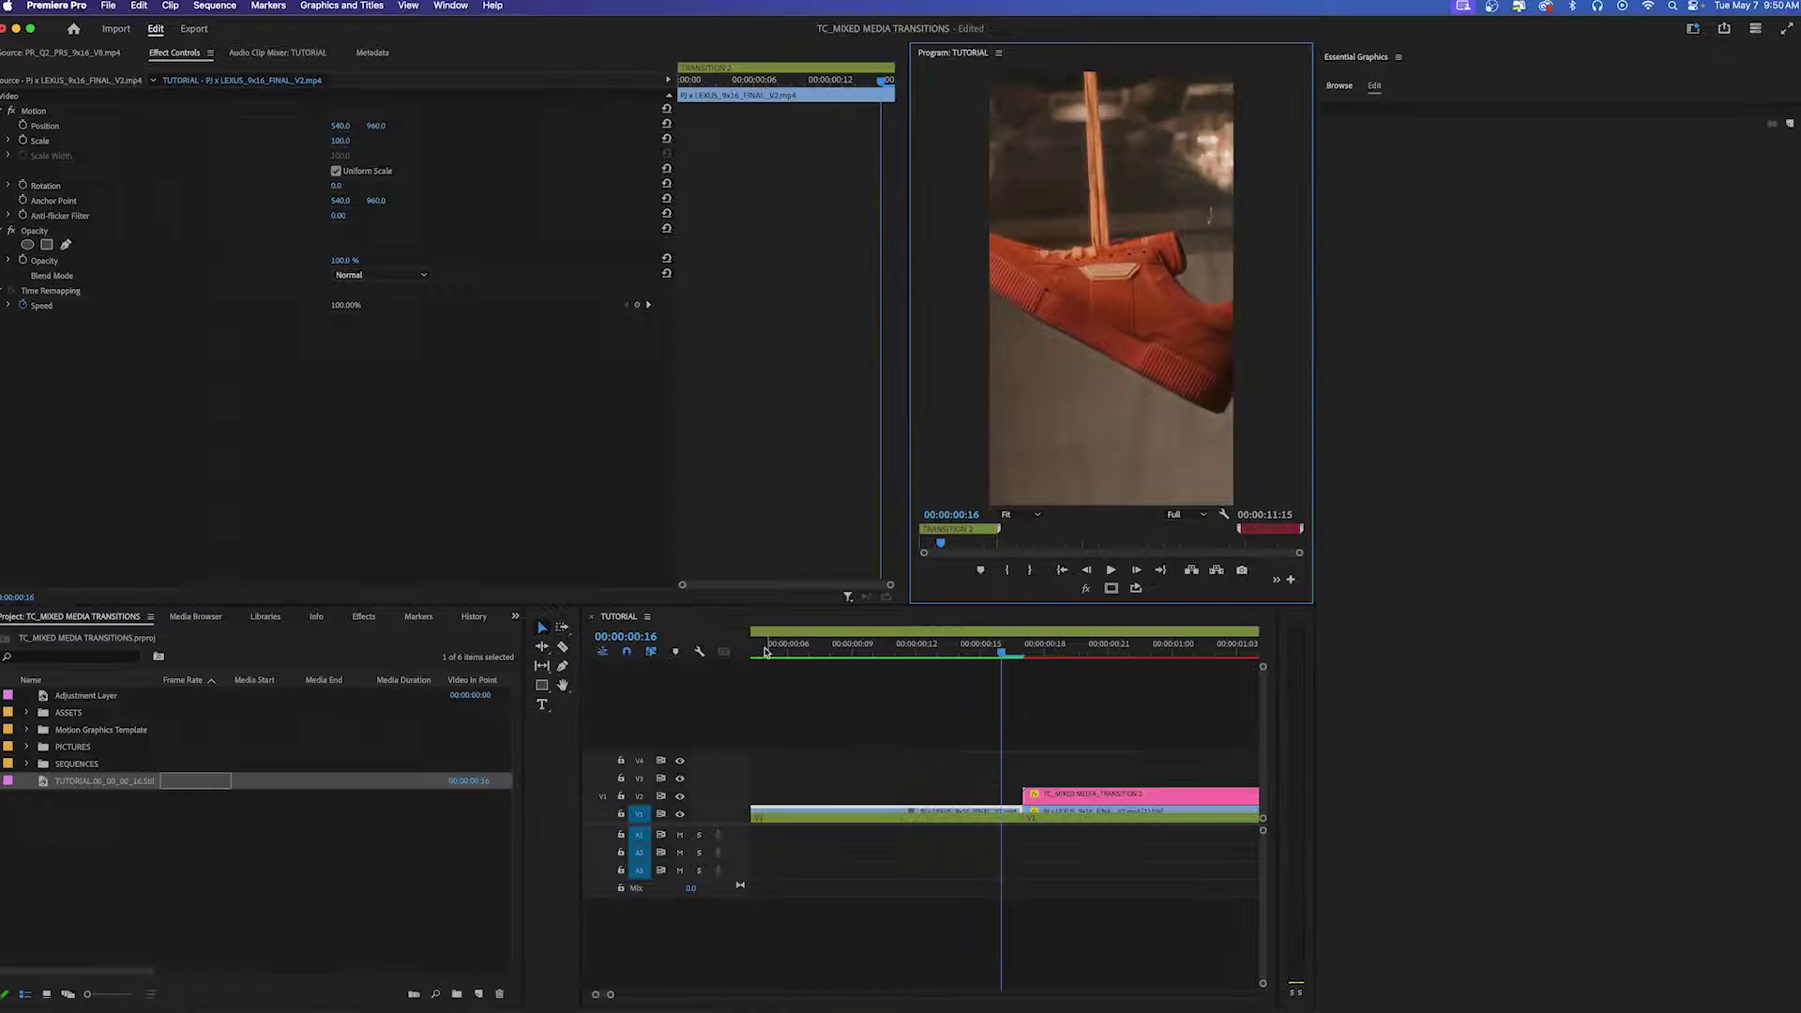
click(1065, 647)
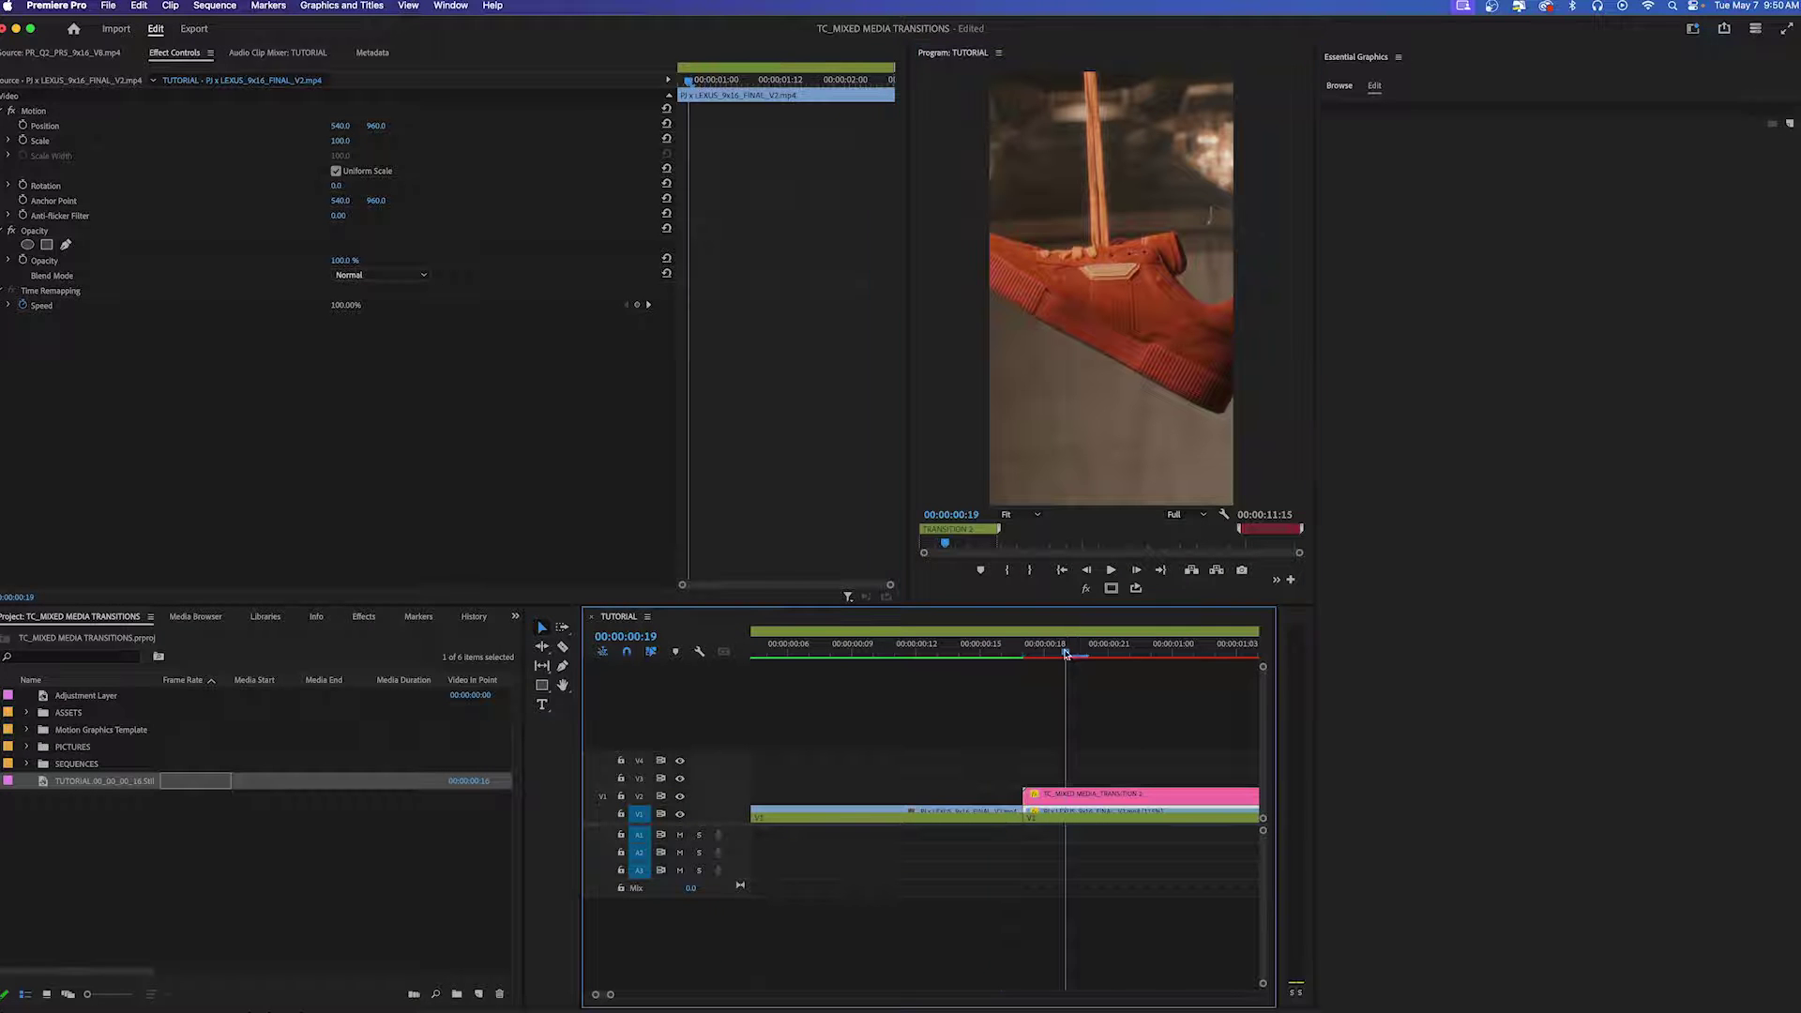
Fill the transition's photo slot with the red-shoe still and zoom the timeline out.
click(1105, 800)
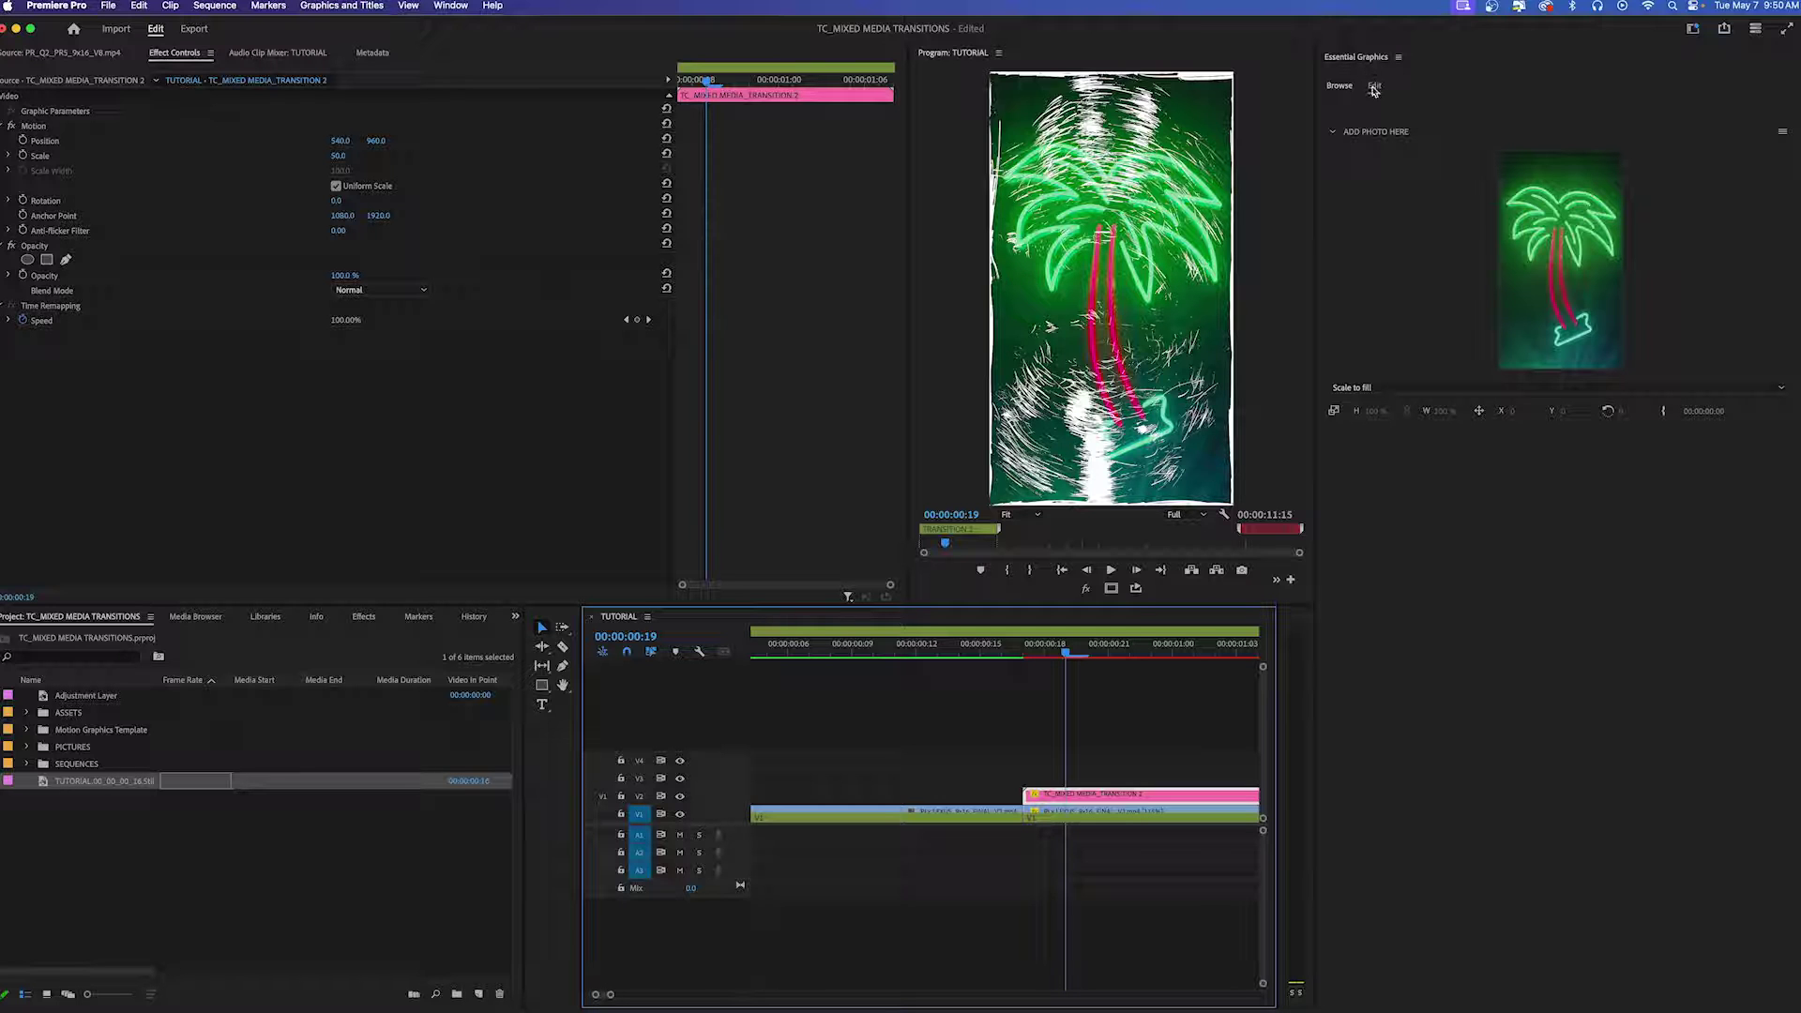
drag(51, 784, 1609, 256)
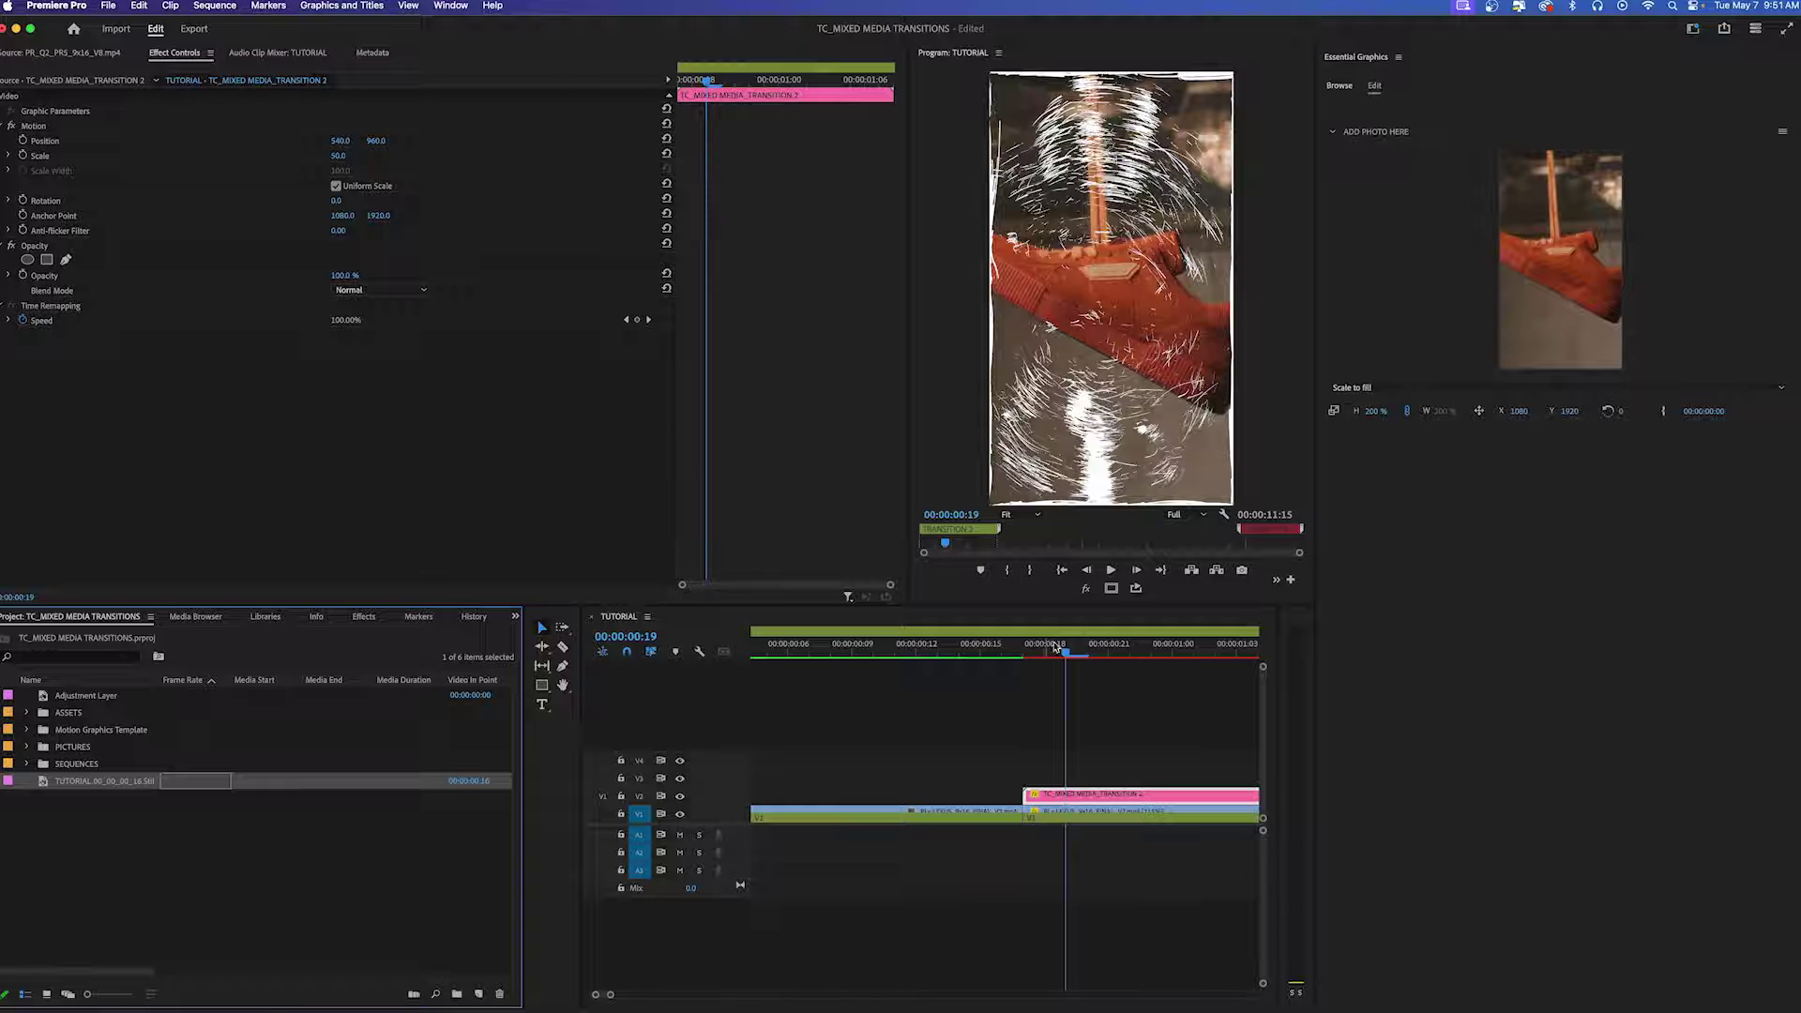
click(989, 654)
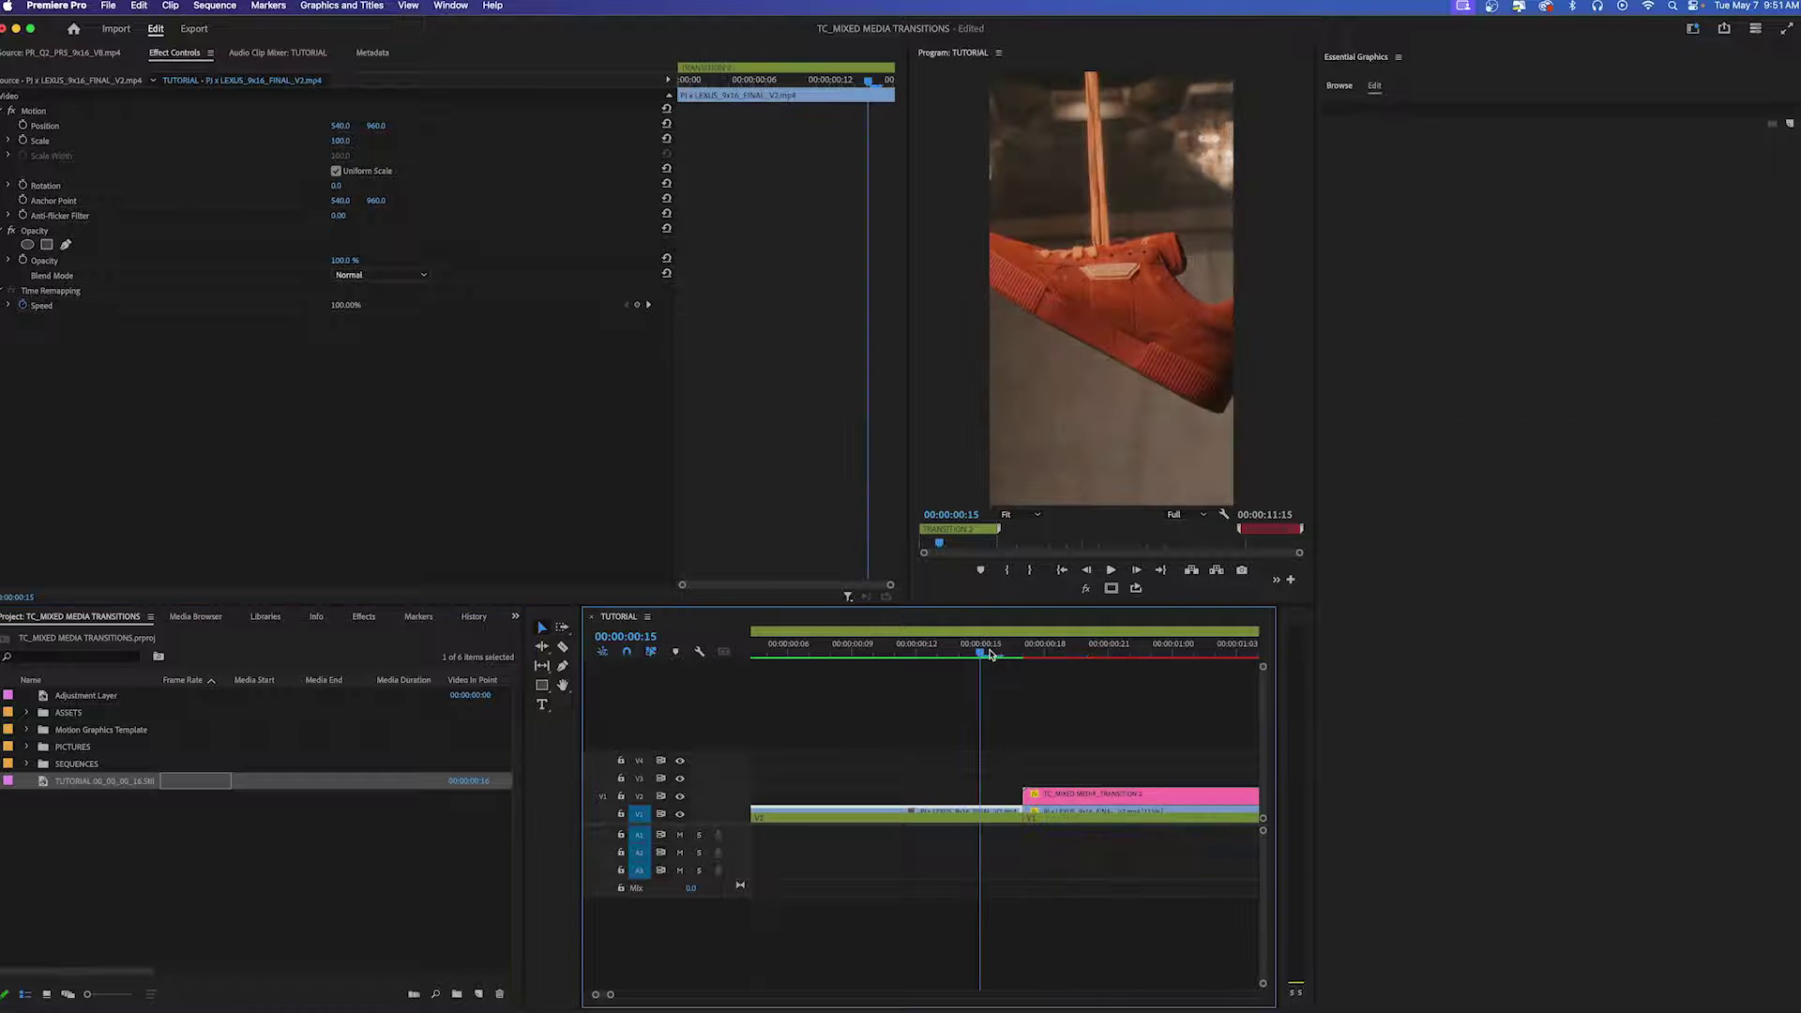
key(minus)
key(minus)
Play the transition from 00:00:00:12 to preview the shoe photo.
click(903, 796)
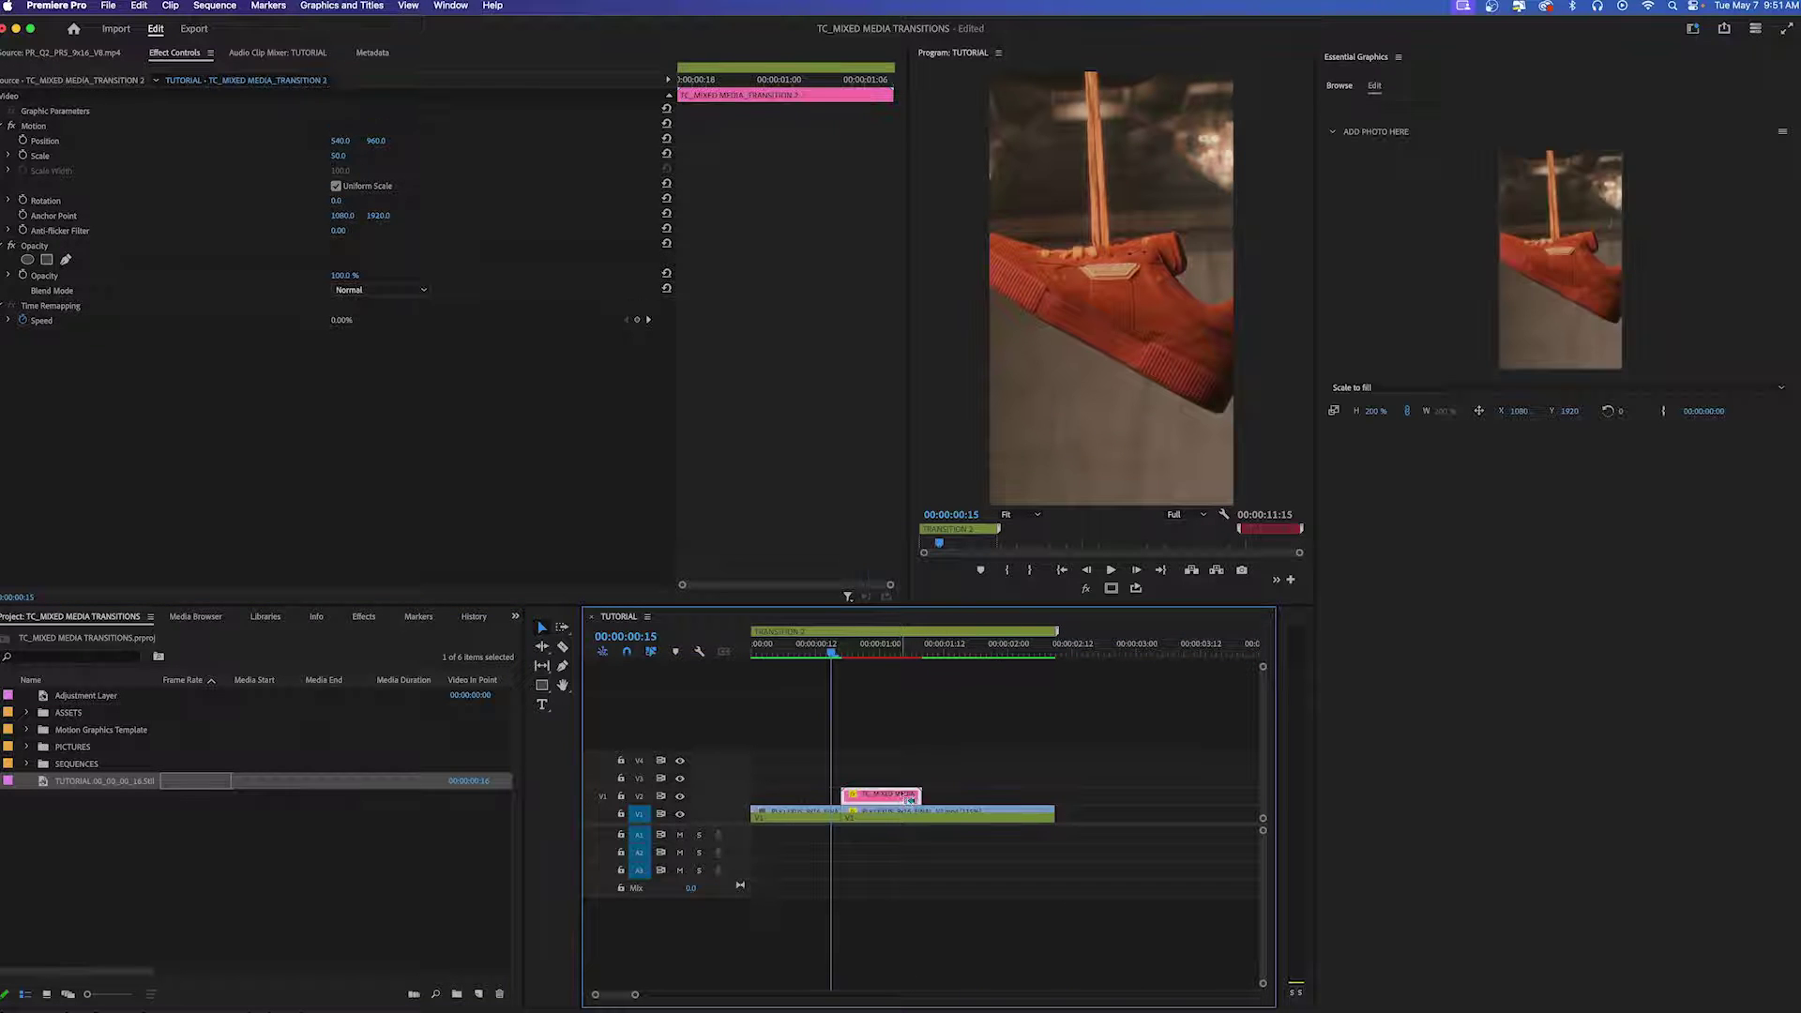
click(818, 653)
key(space)
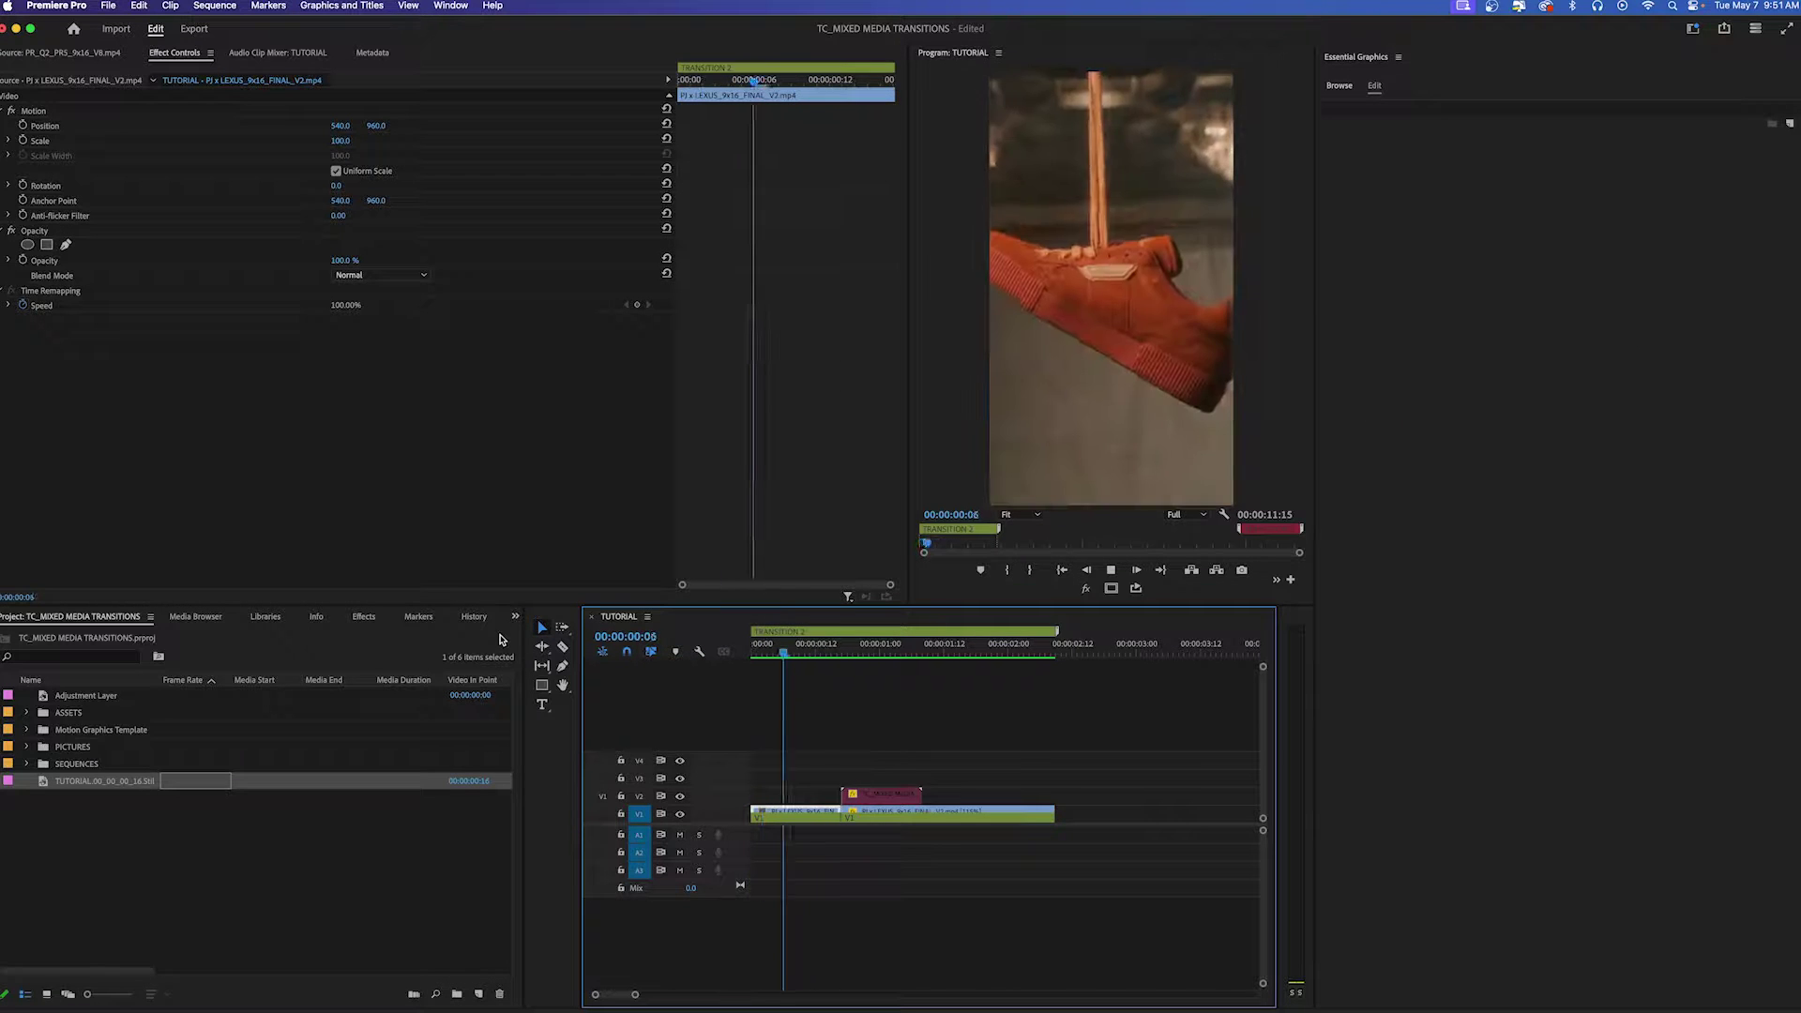
key(space)
Replay the sequence from the start, stopping on the graphic, and zoom out.
click(882, 795)
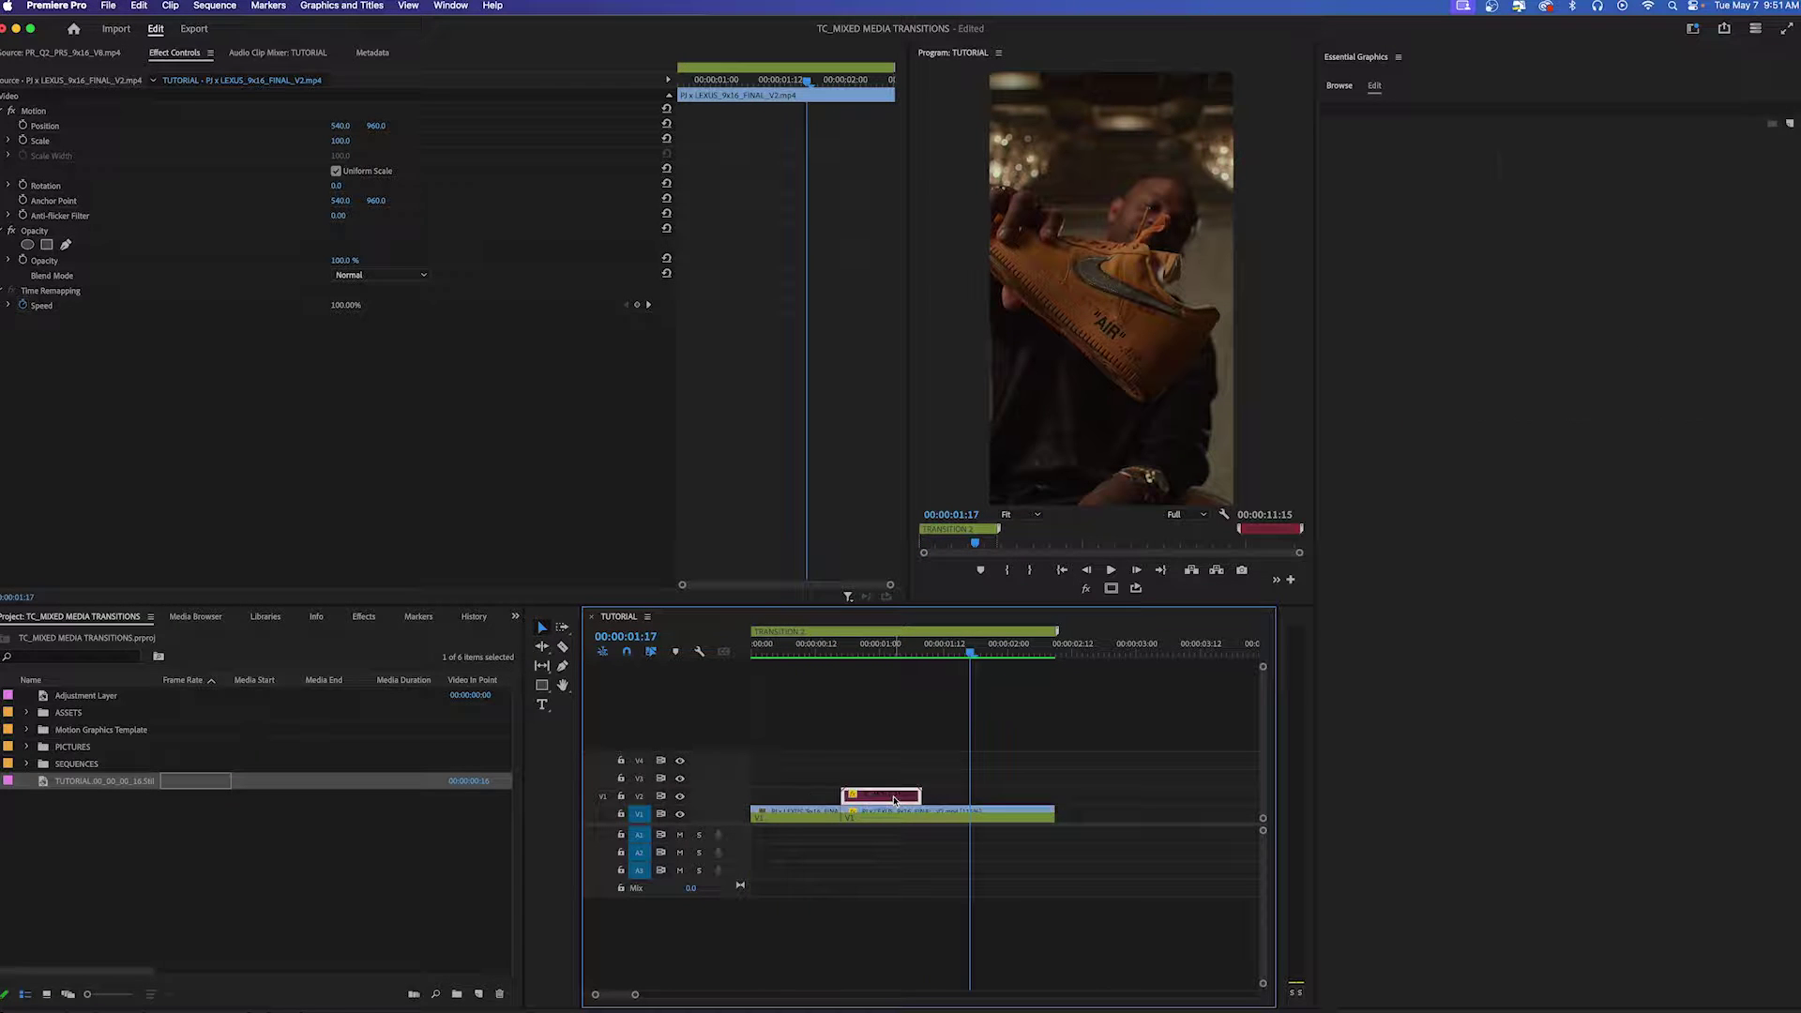
drag(847, 654, 755, 654)
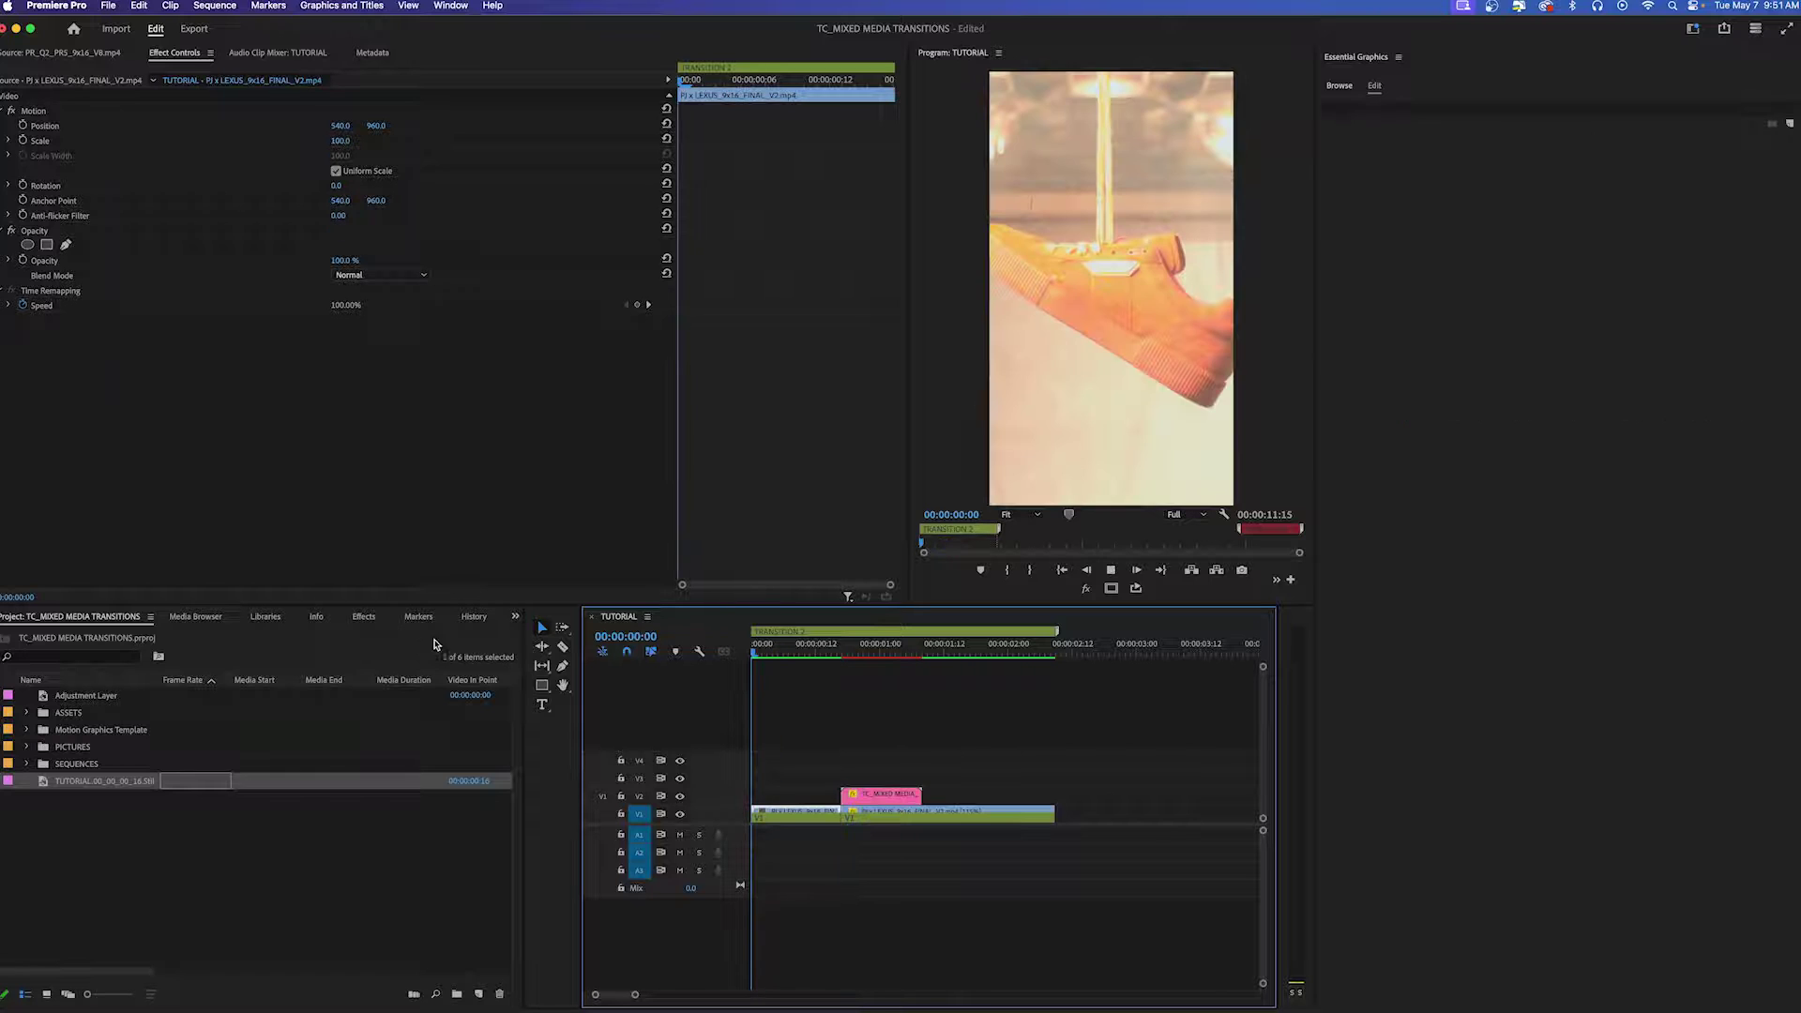
key(space)
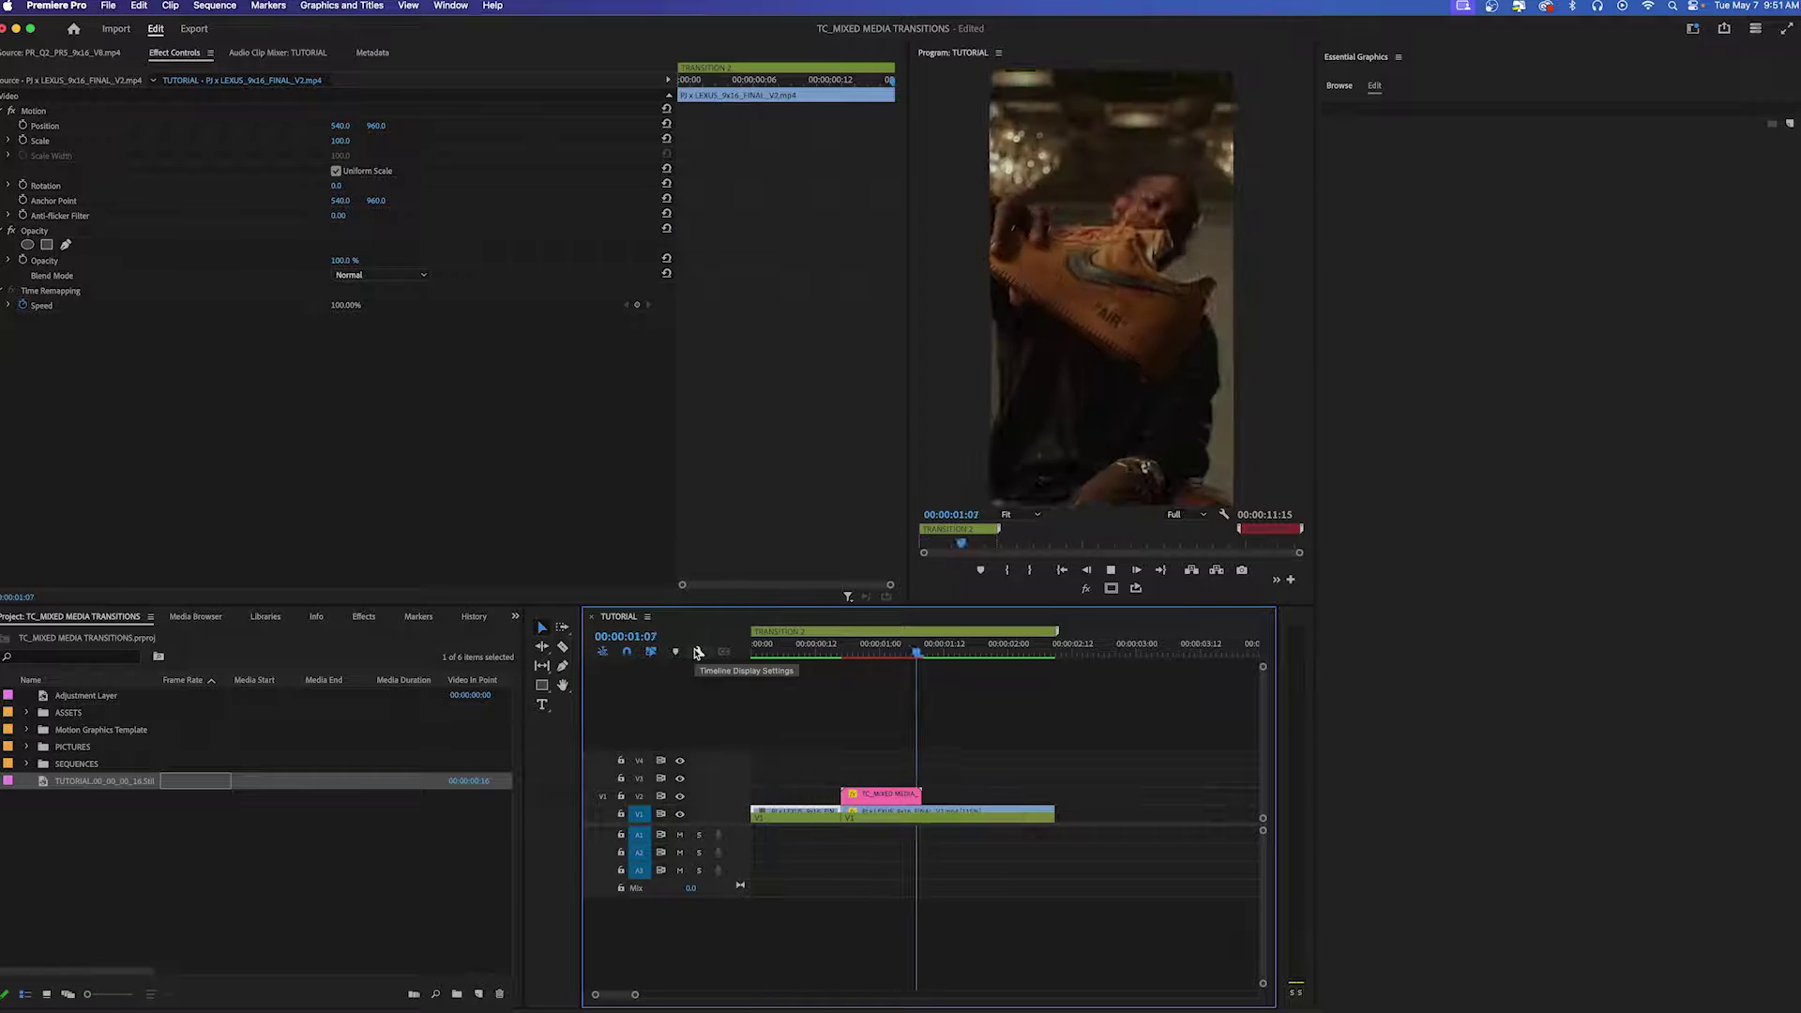
key(space)
key(minus)
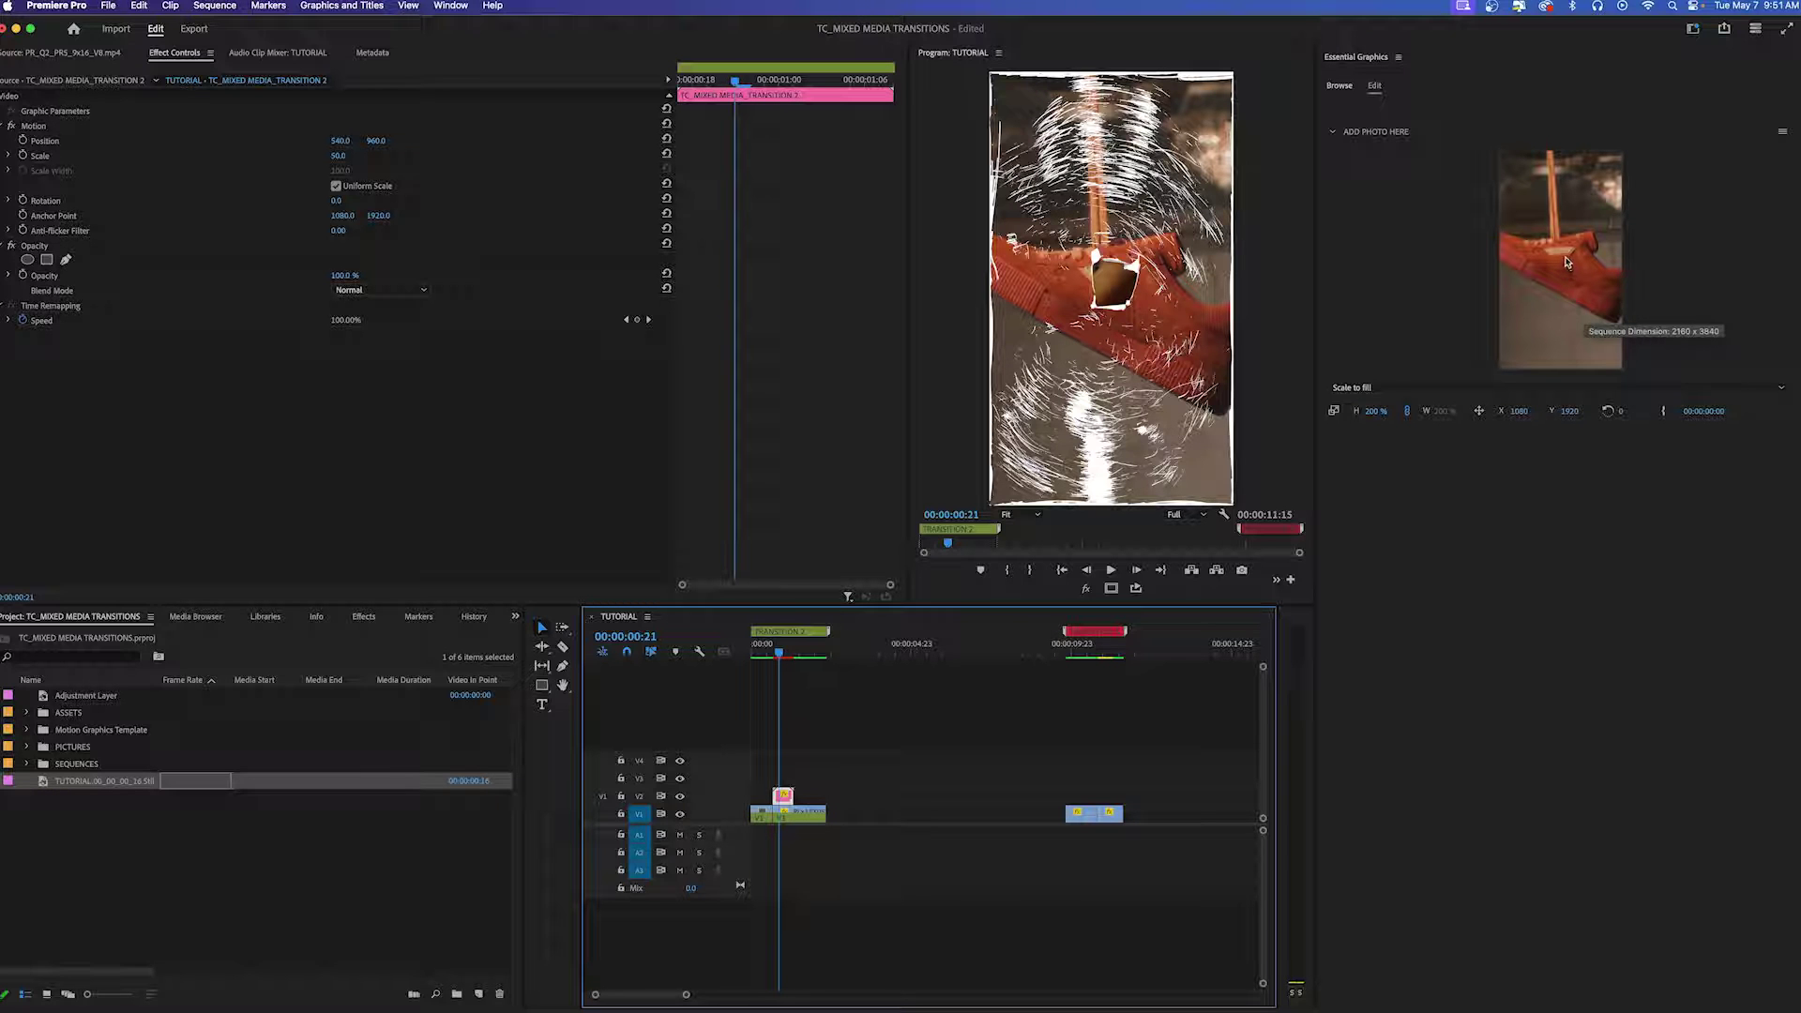
click(1599, 240)
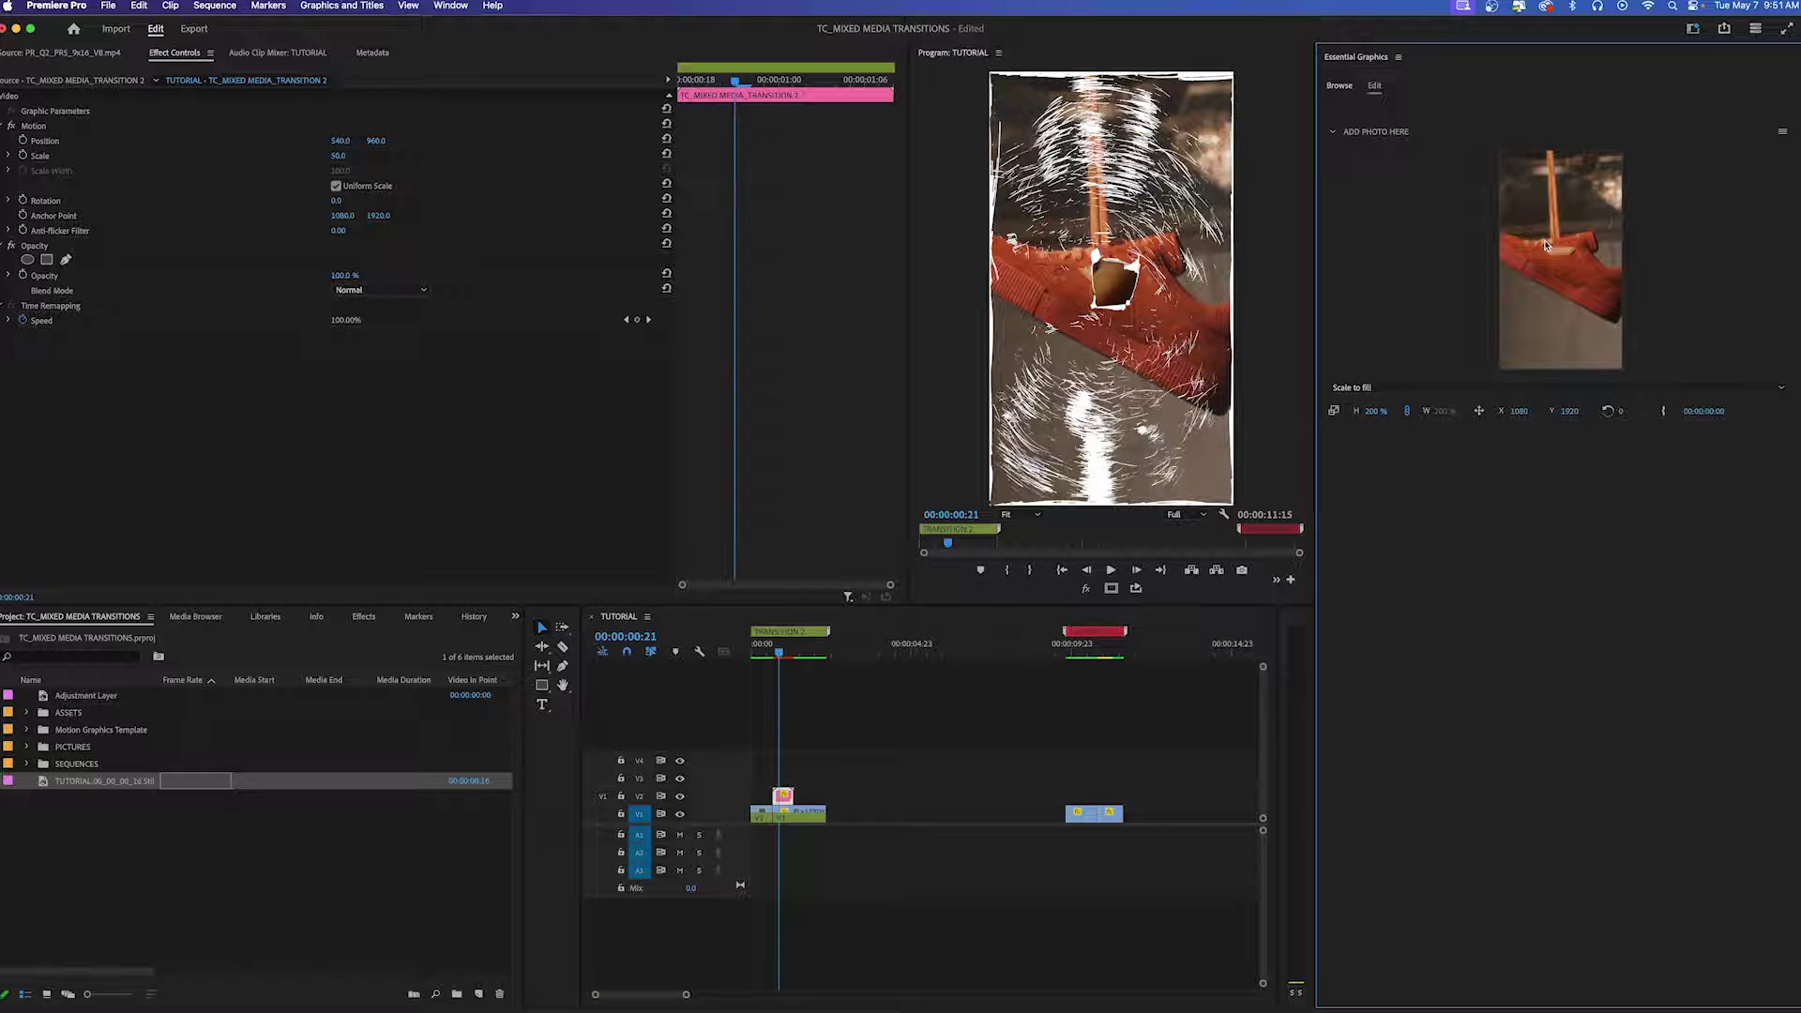
Review the gym clip from 00:00:09:14 and park the playhead at 00:00:10:17.
click(1059, 655)
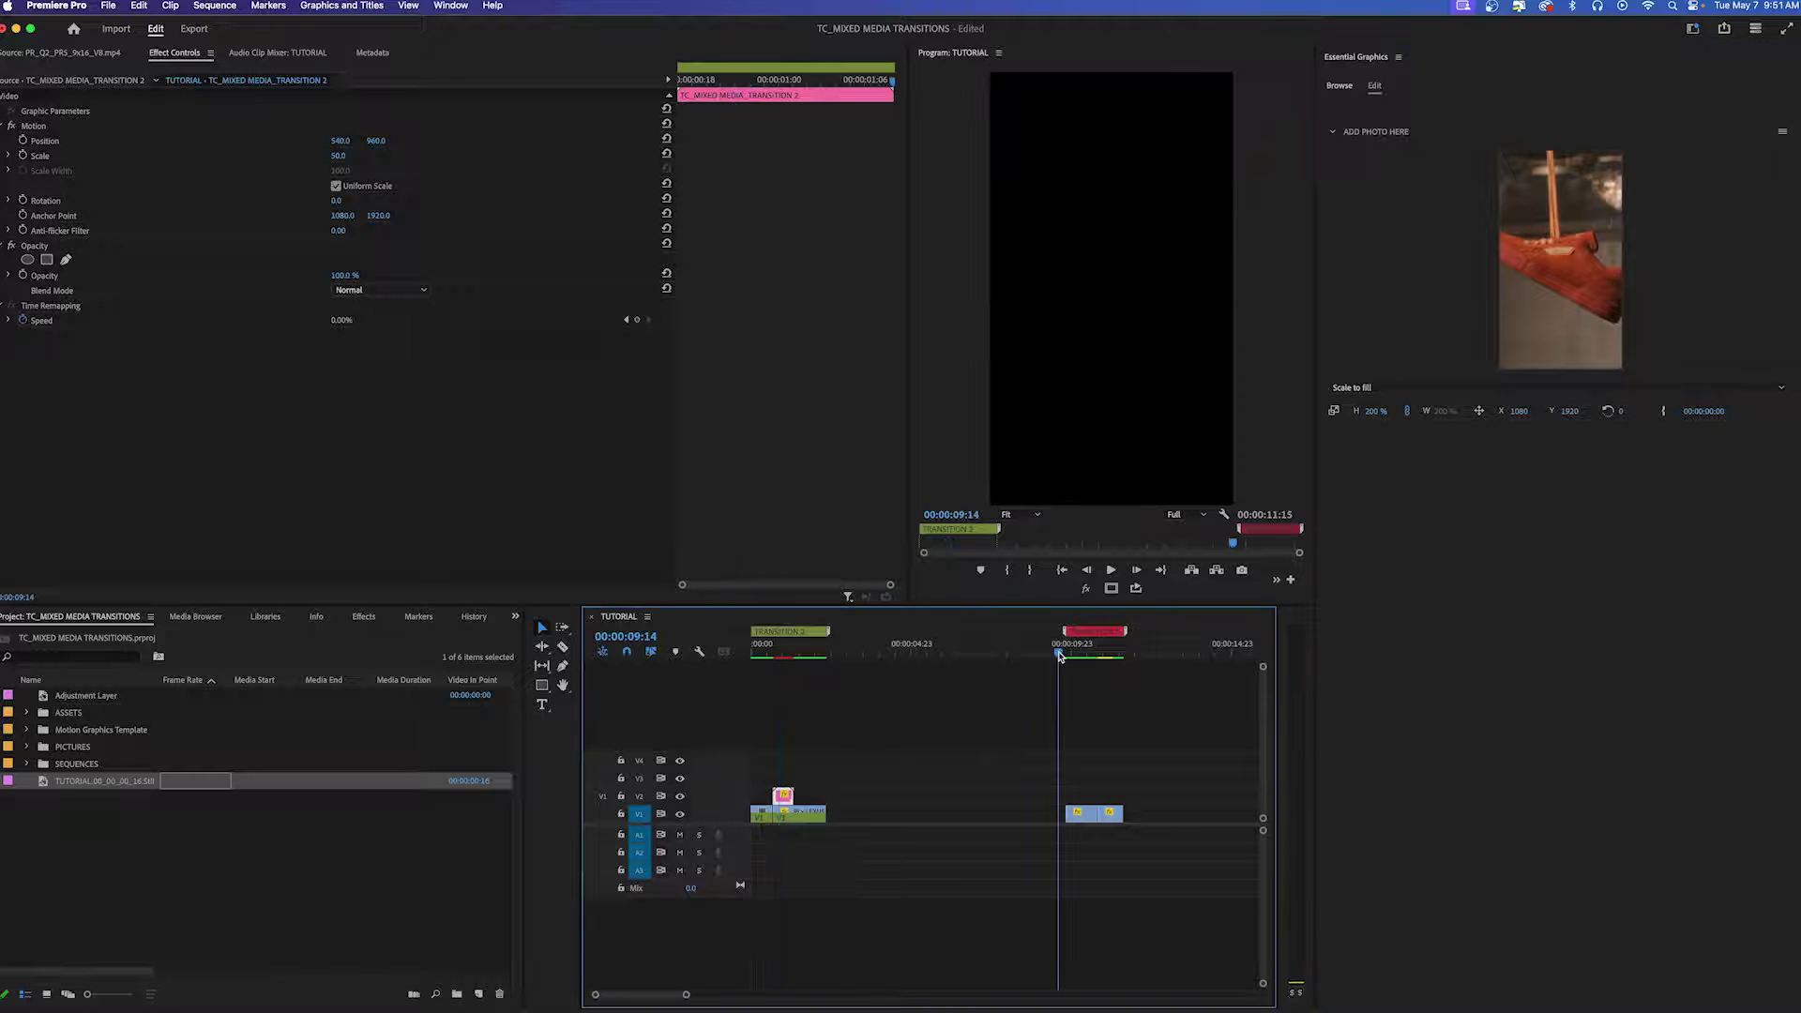
click(1069, 655)
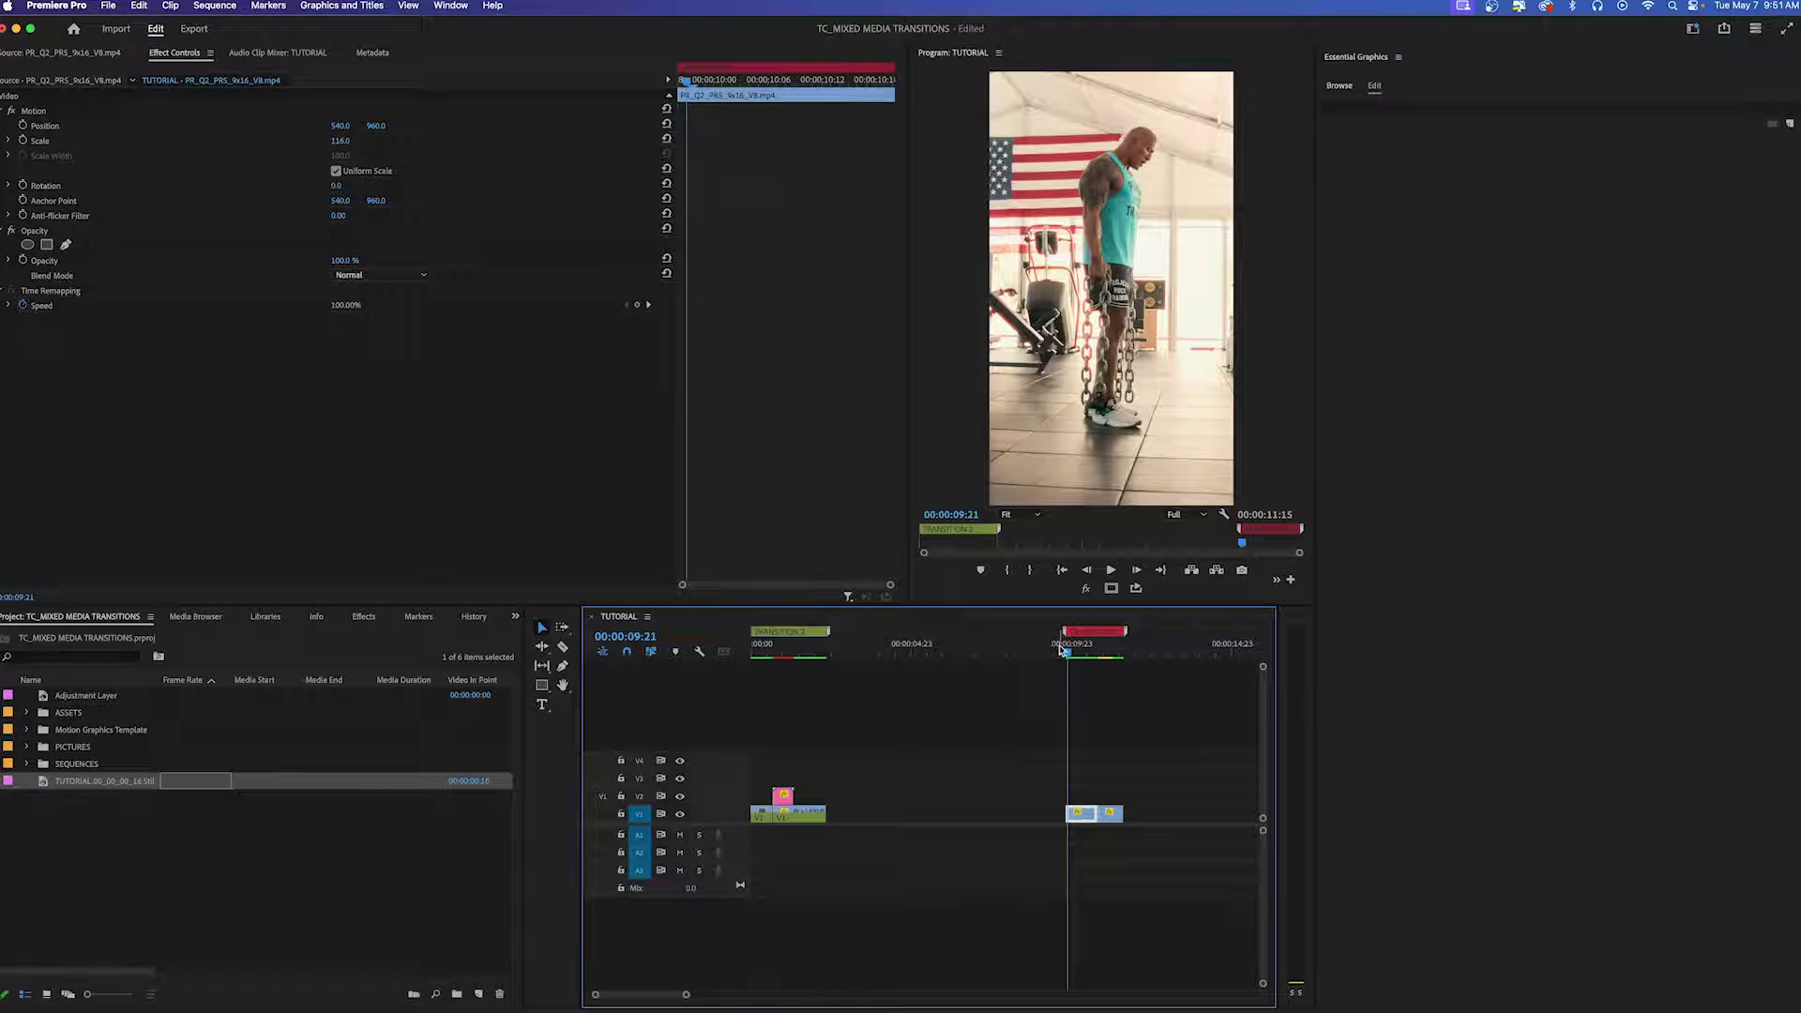
key(space)
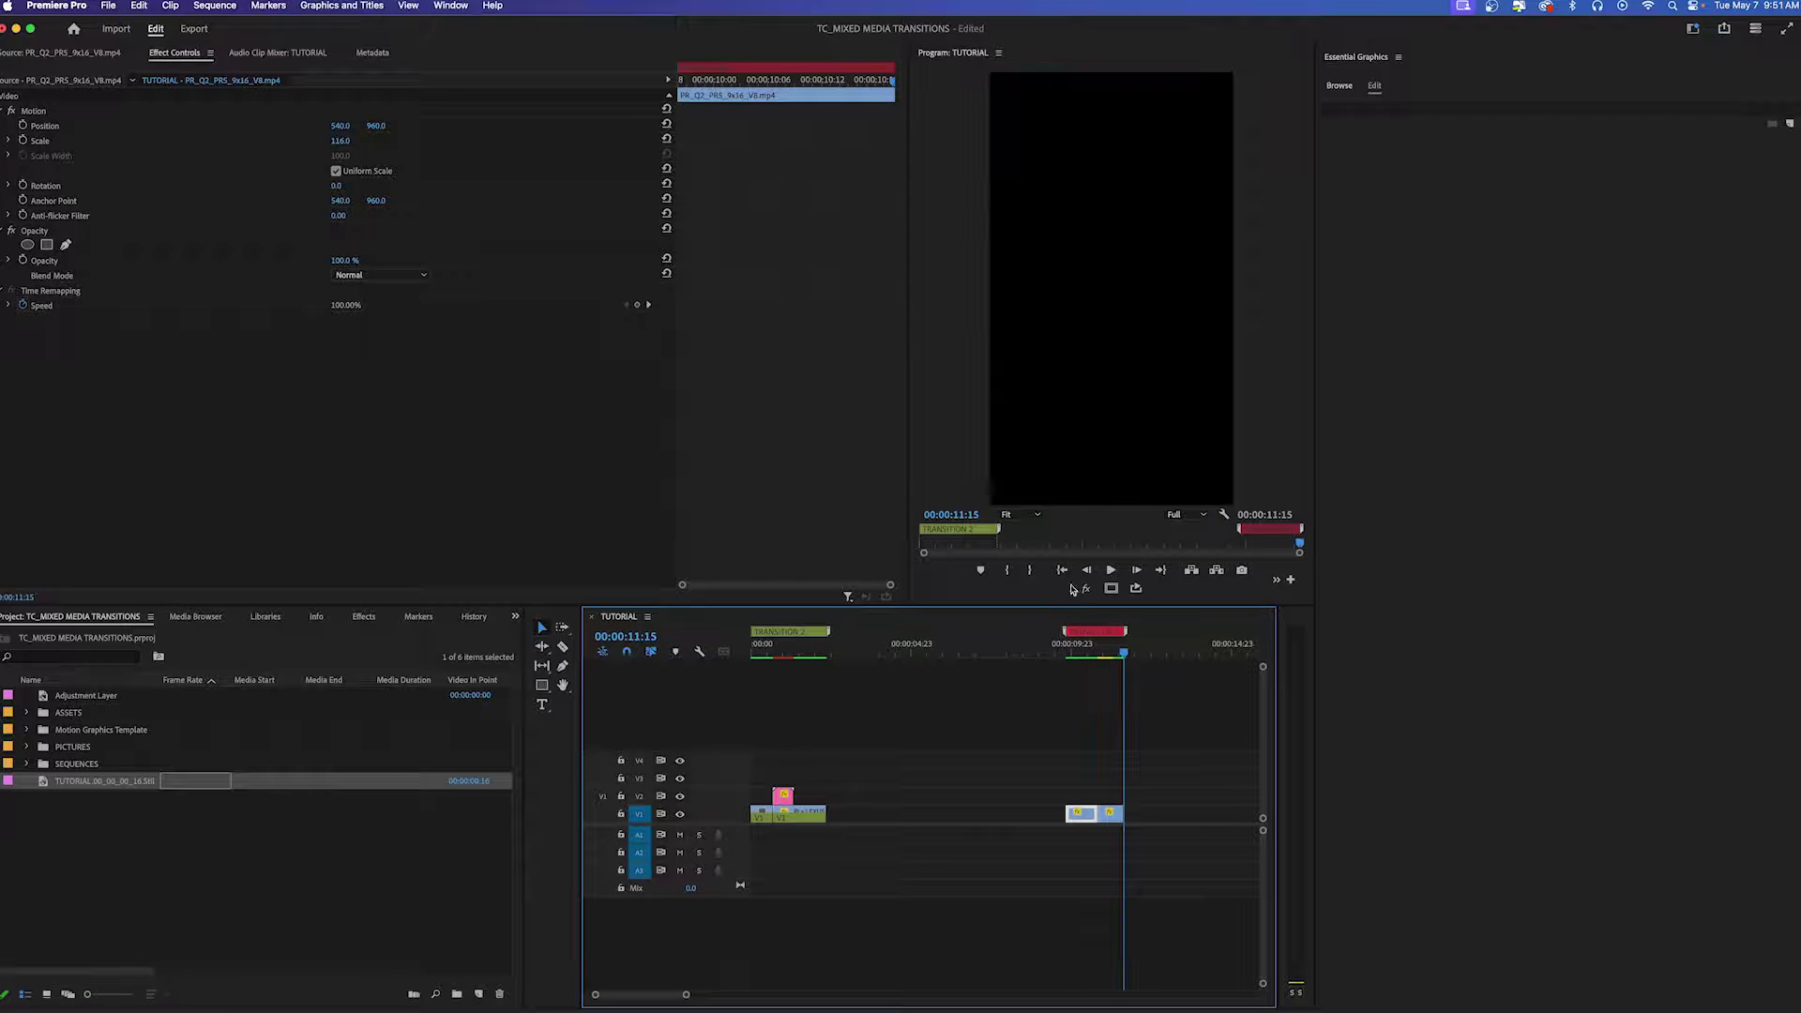
click(1093, 649)
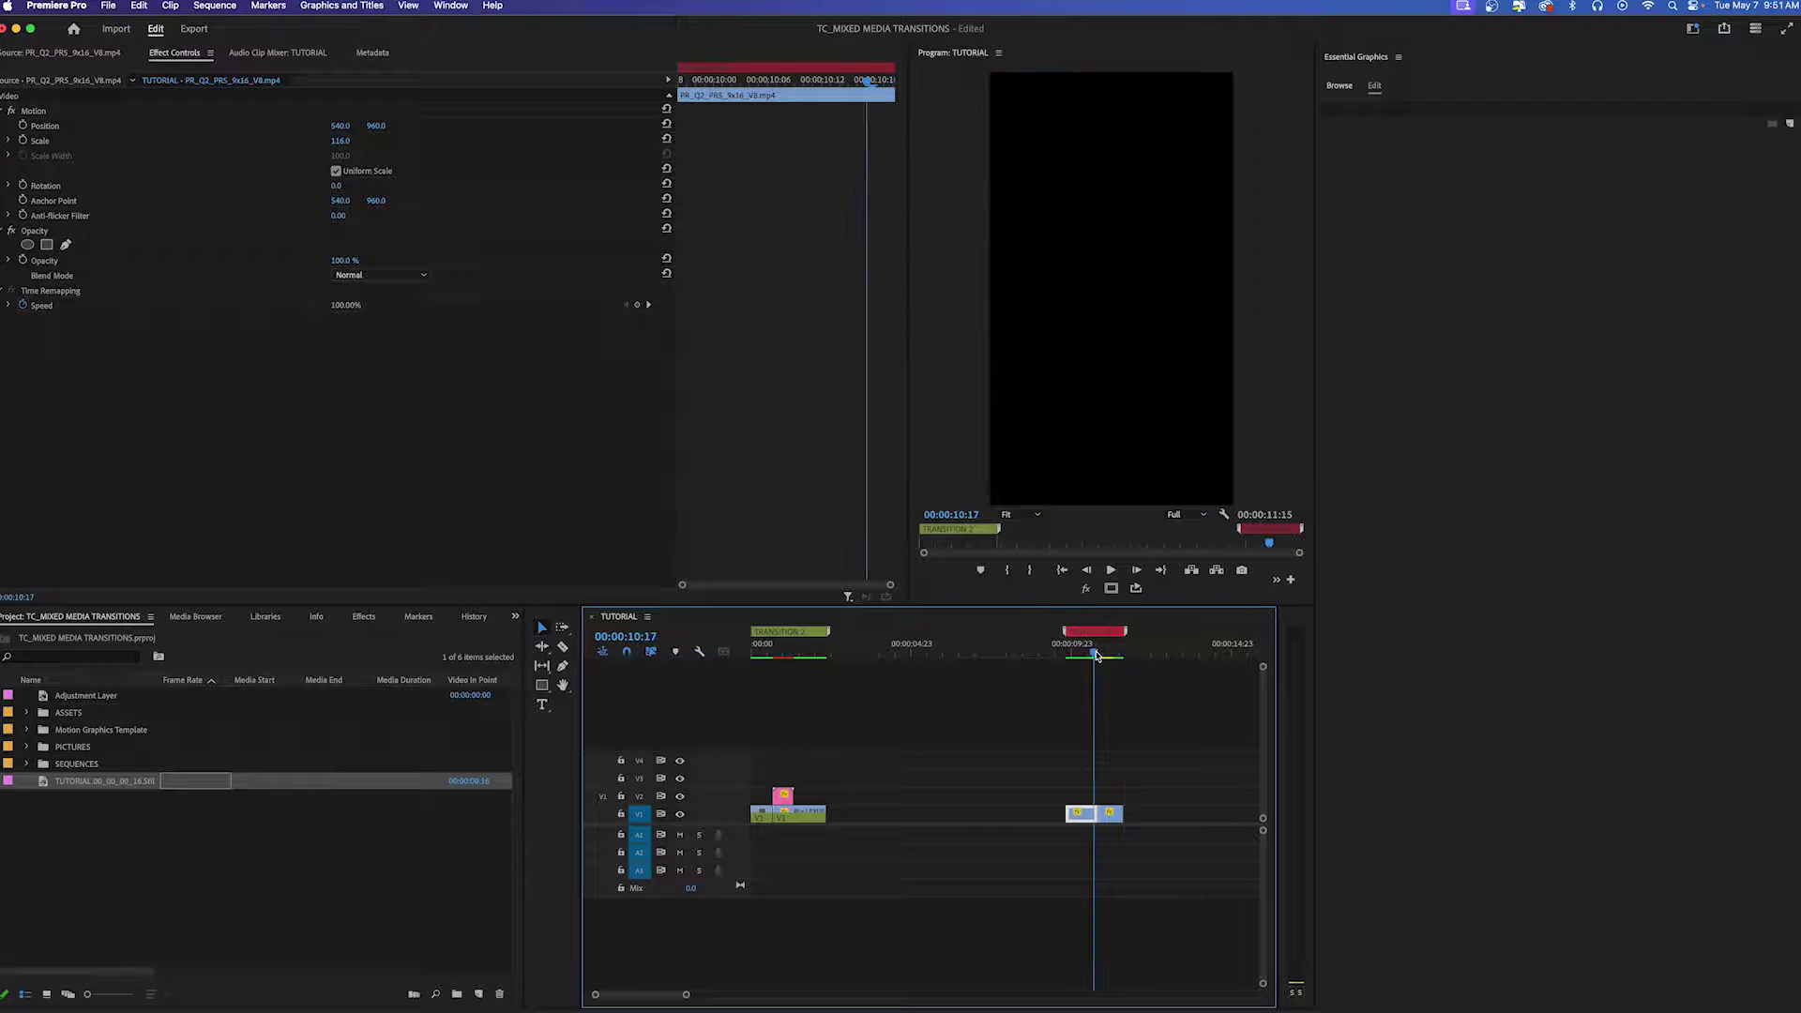
Place TC_MIXED MEDIA_TRANSITION 5 on V2 at the playhead and select it.
click(1113, 820)
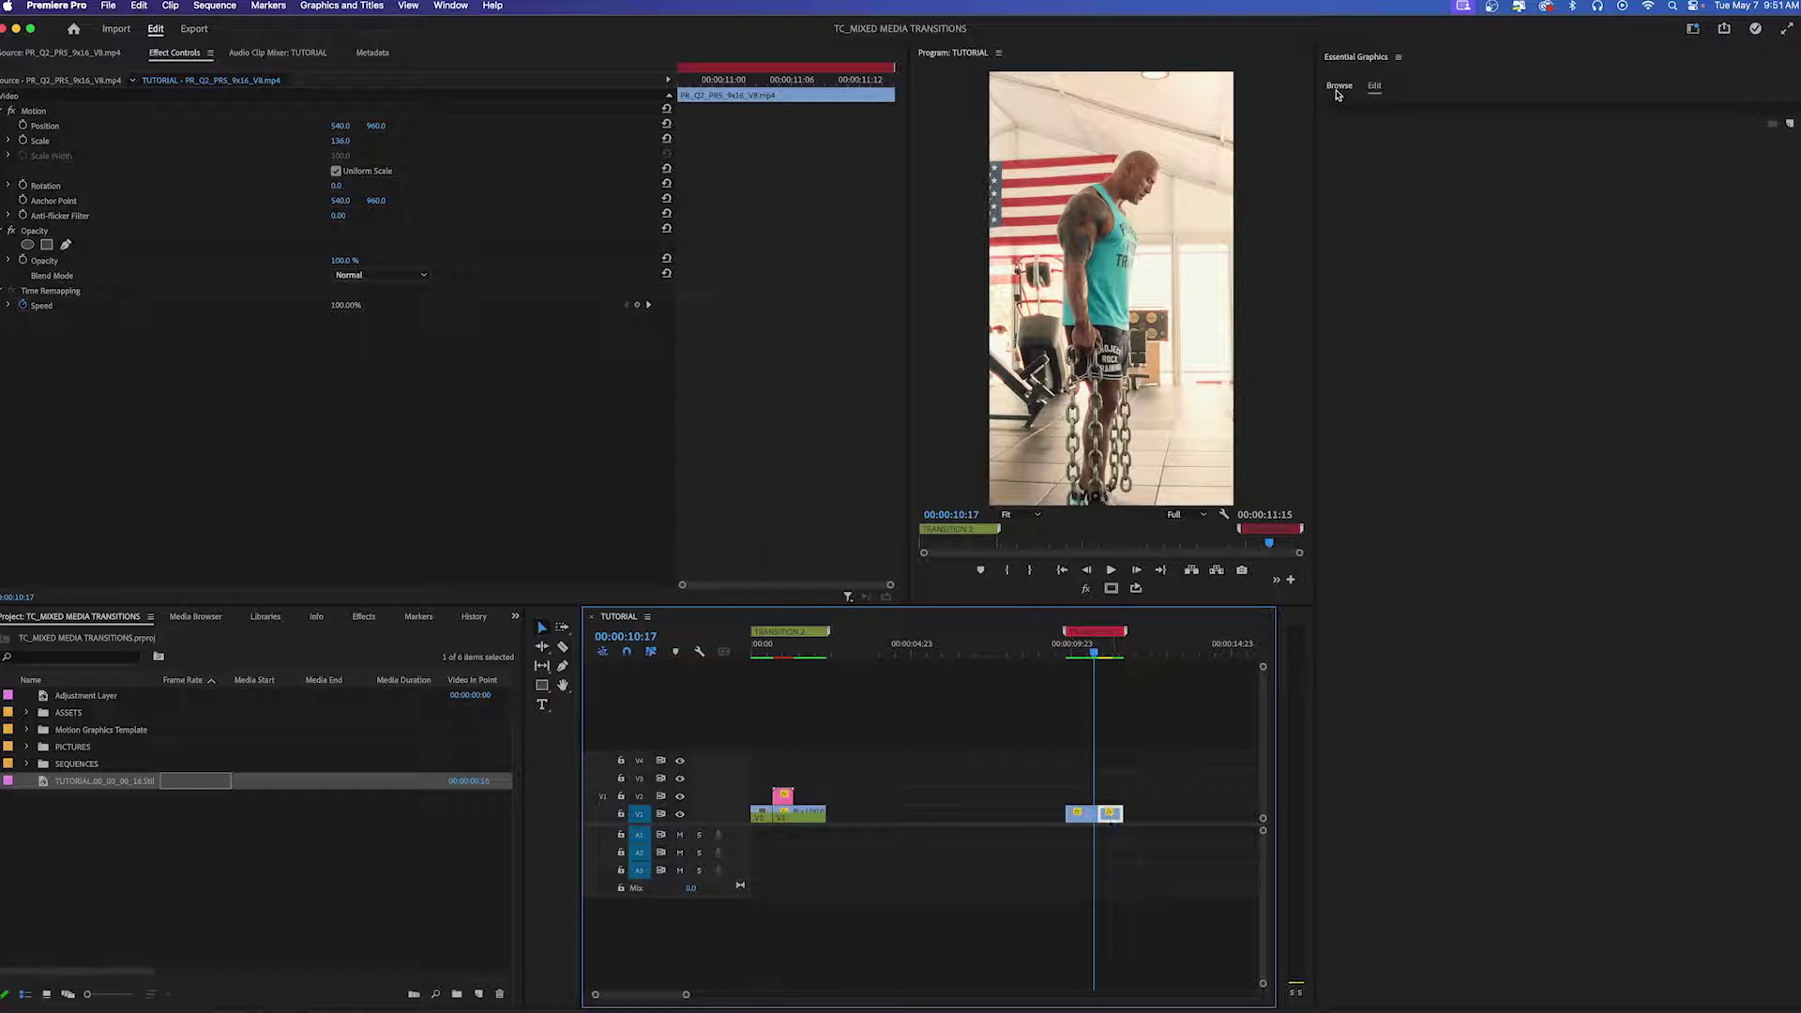
click(1339, 87)
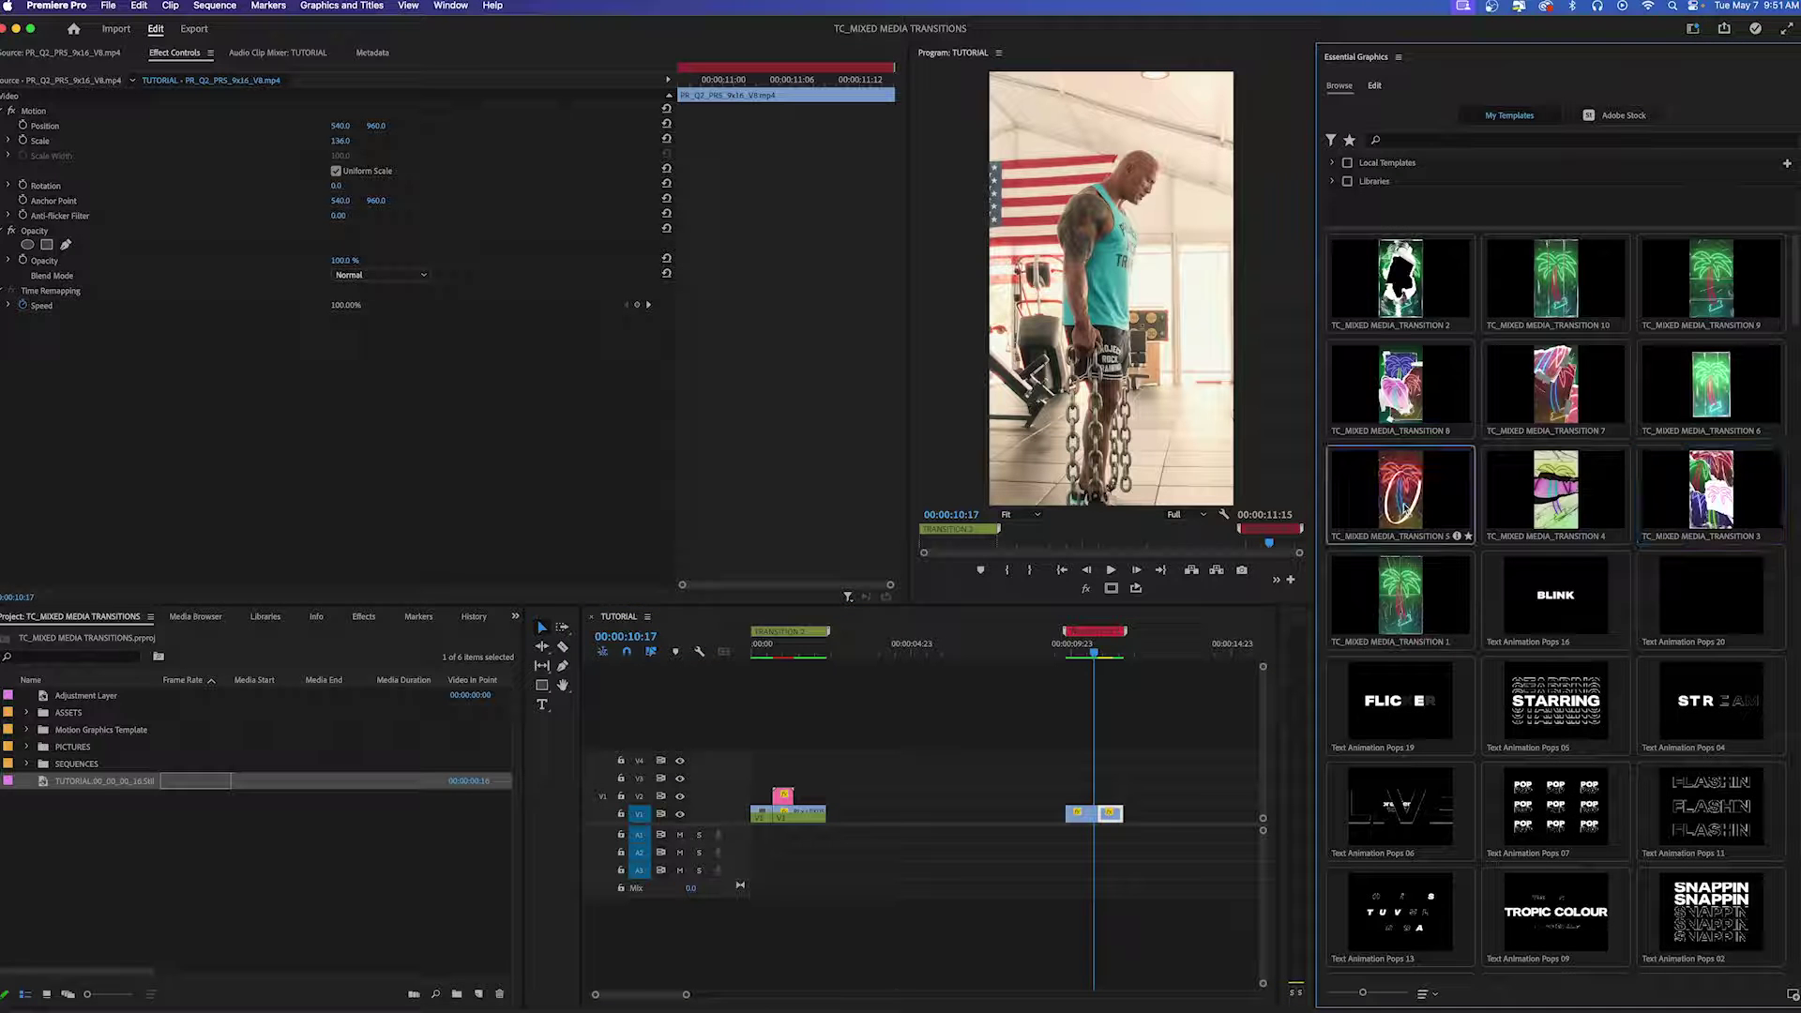
drag(1401, 507, 1102, 795)
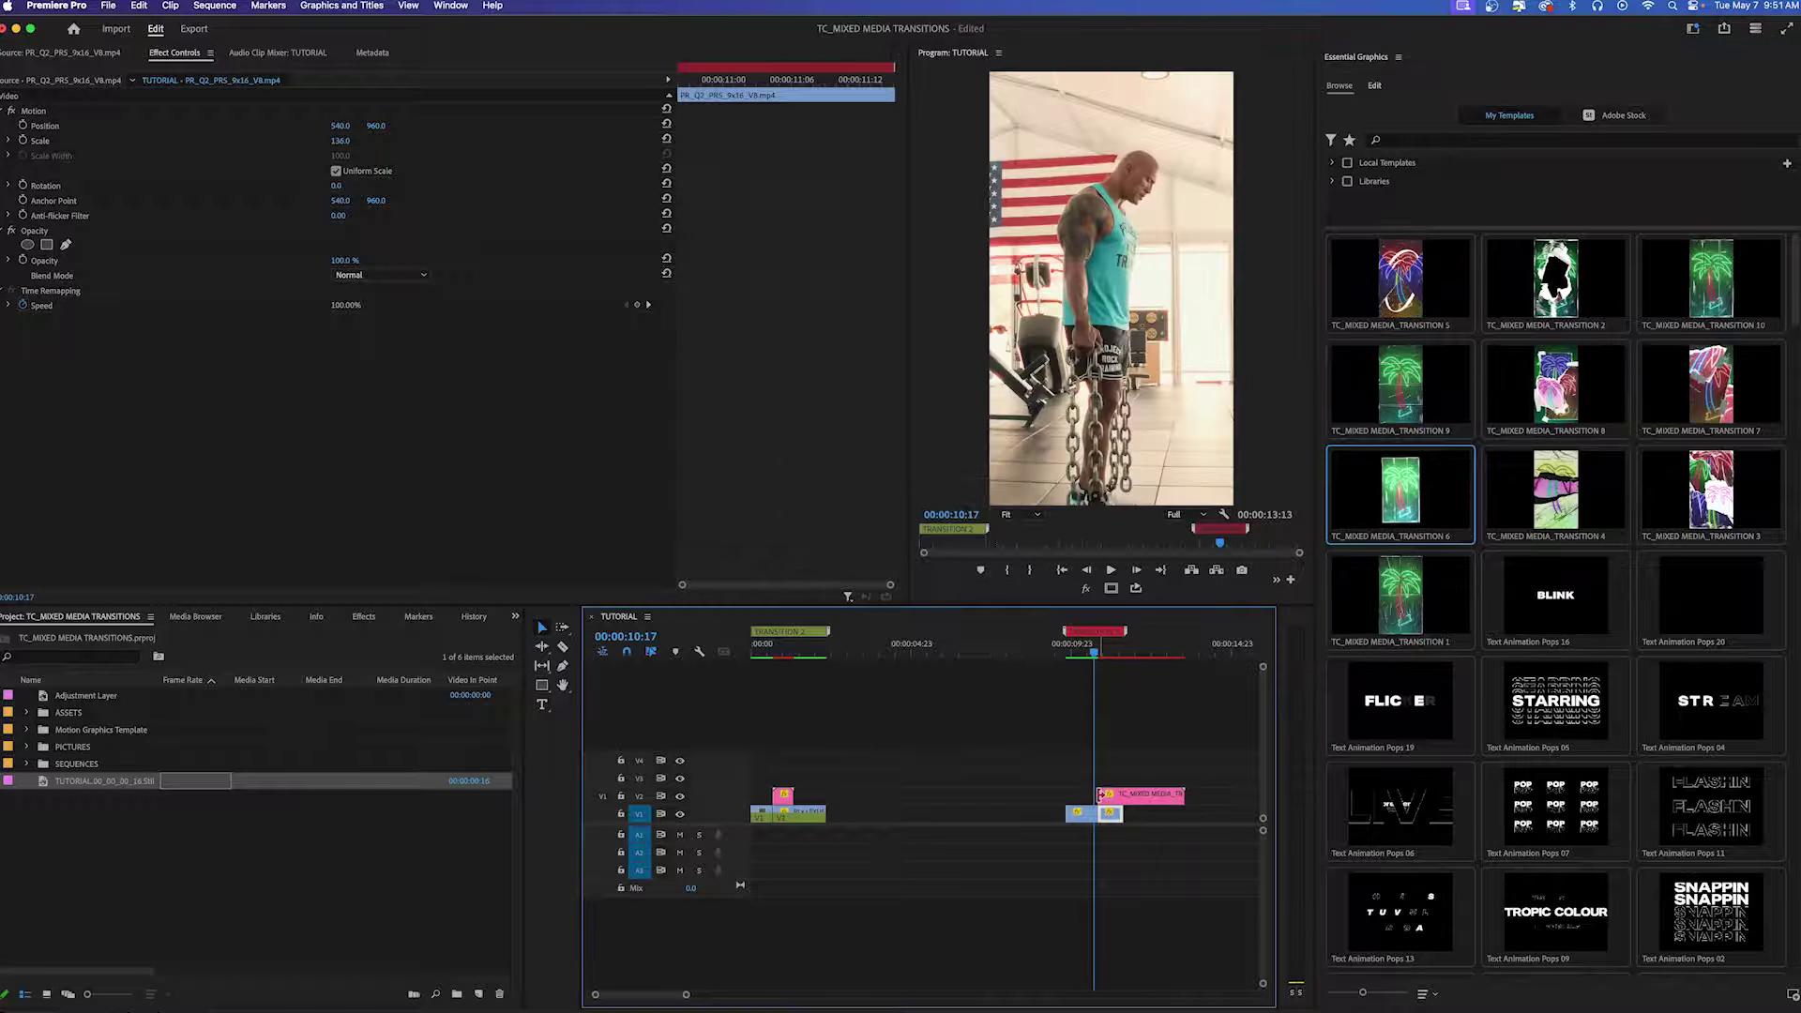
scroll(1111, 805, down, 3)
click(923, 796)
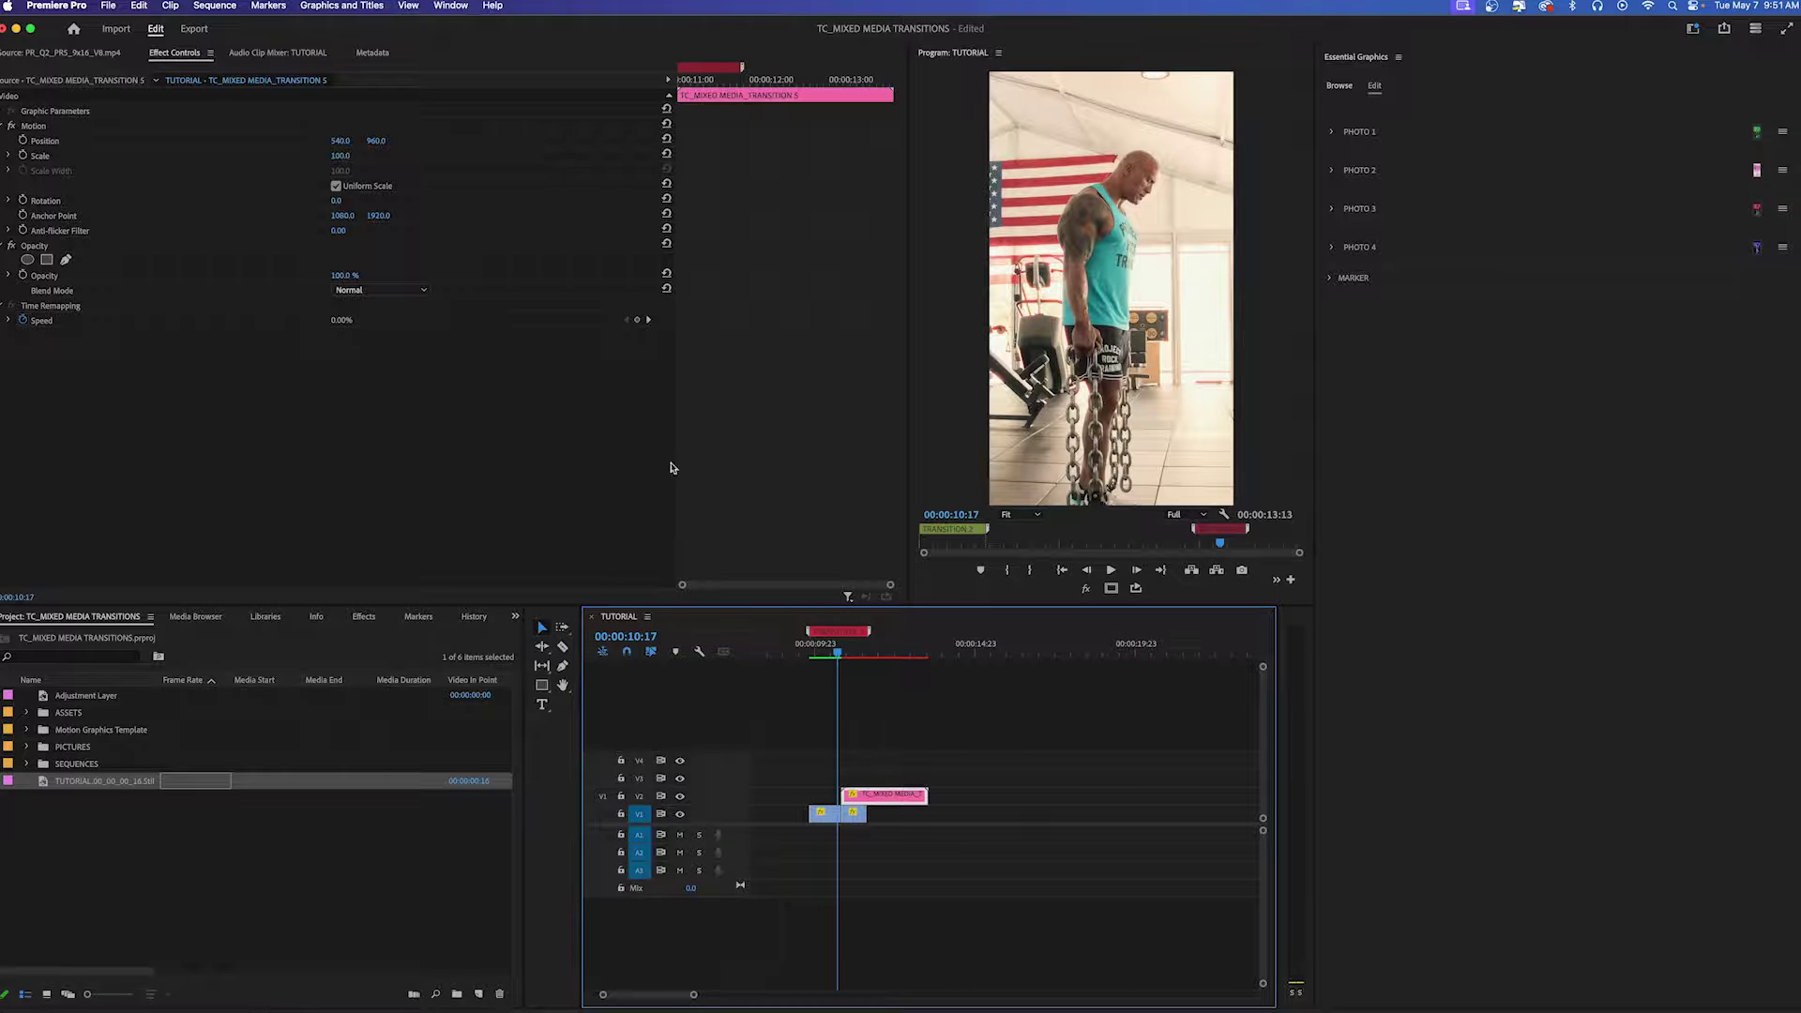
Set transition 5's Scale to 50.
click(341, 155)
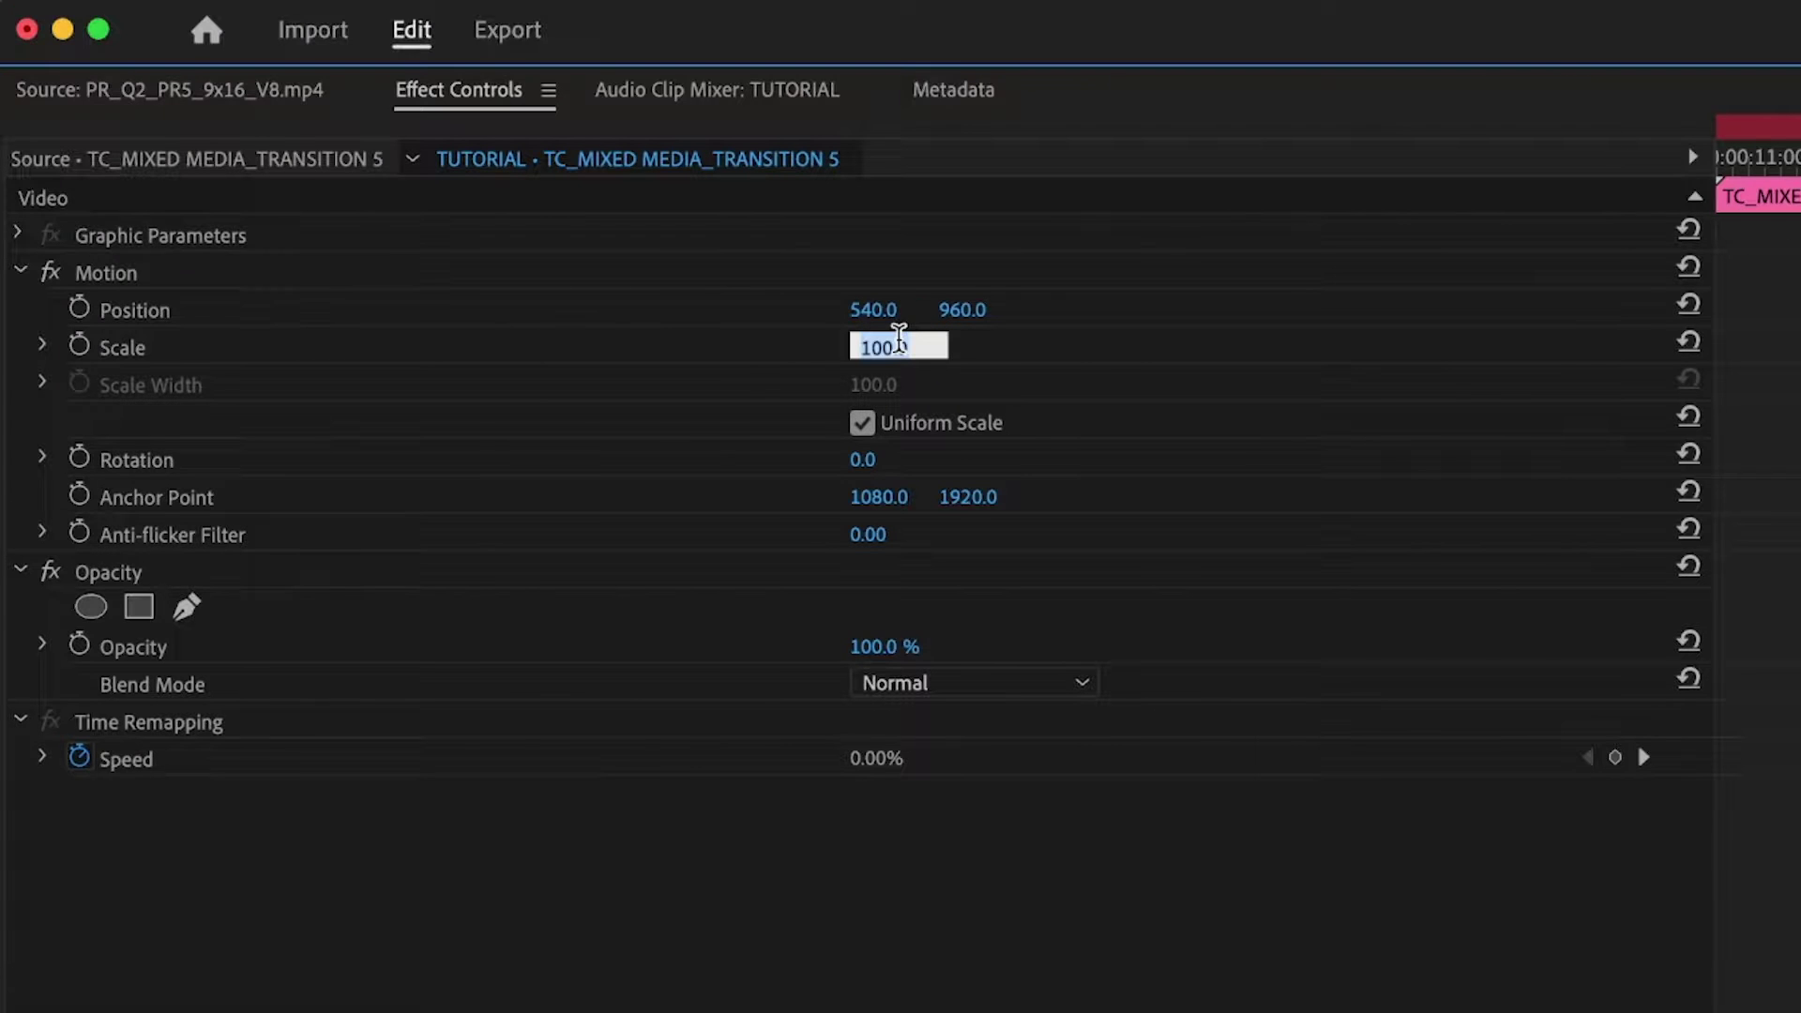
text(50)
key(Return)
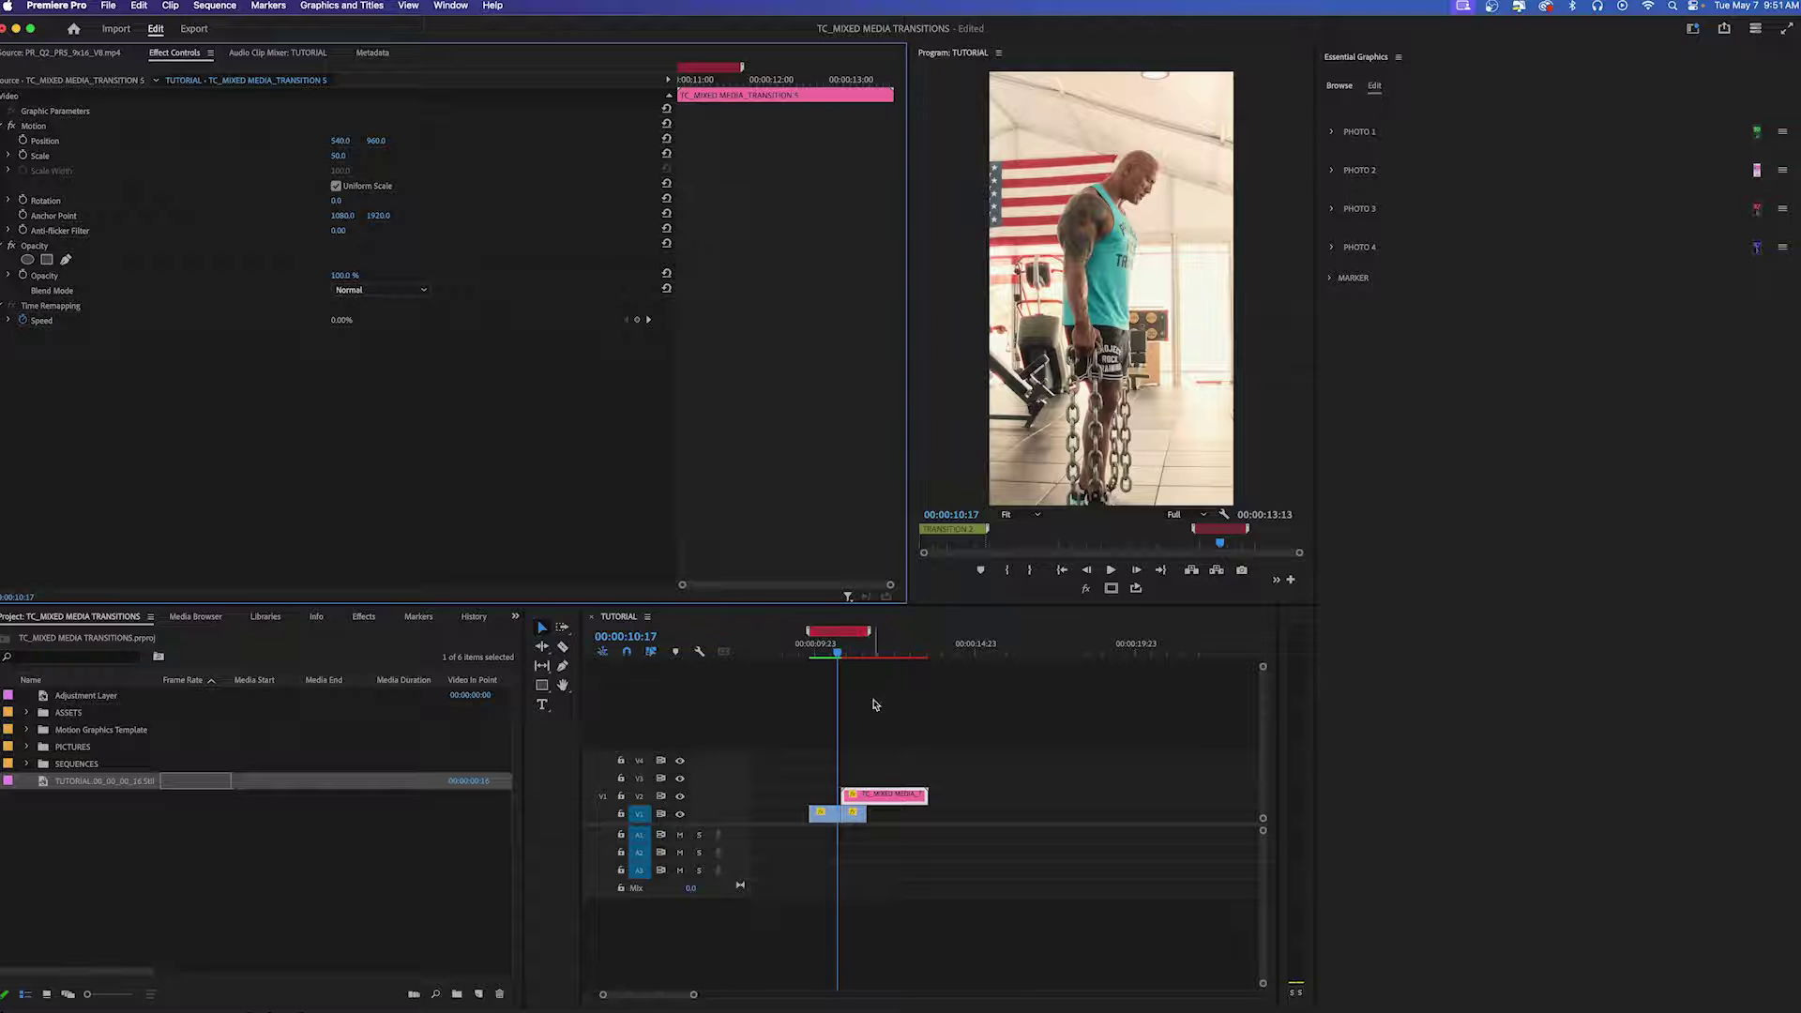
Scrub the transition from 00:00:10:21 to 00:00:13:00 and push the later gym clip right.
click(857, 649)
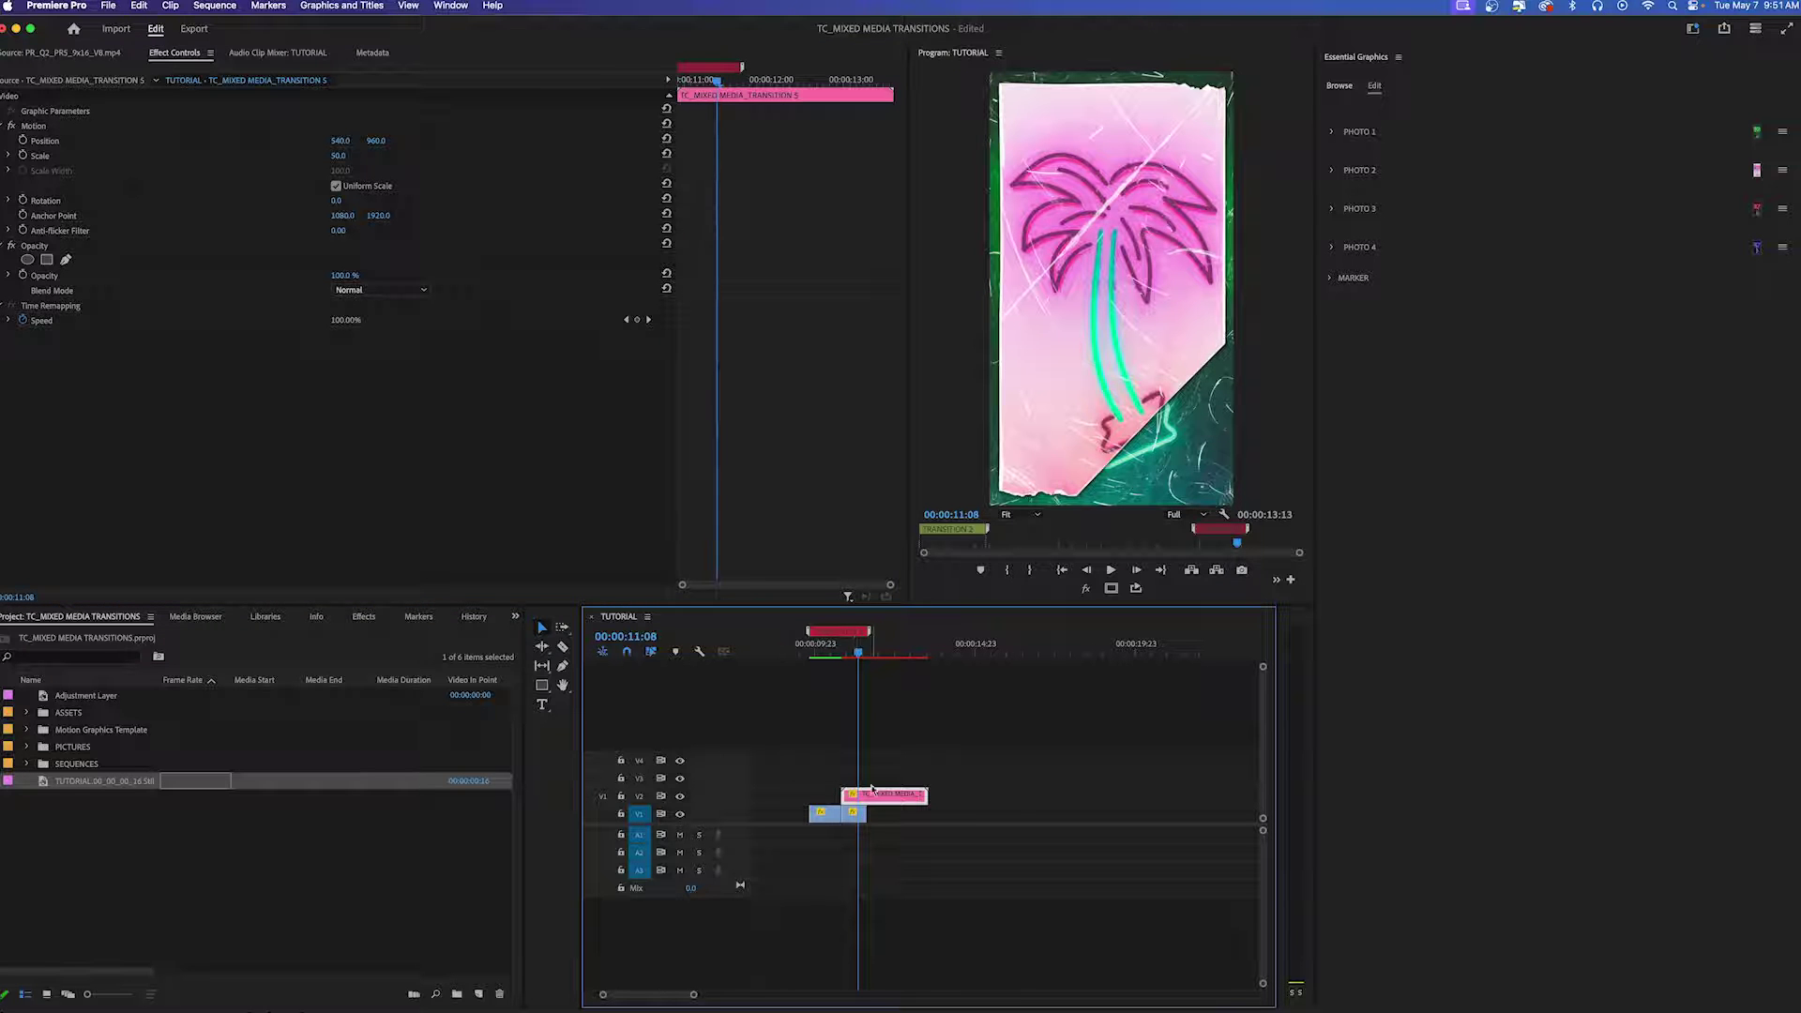
click(845, 651)
drag(845, 654, 913, 662)
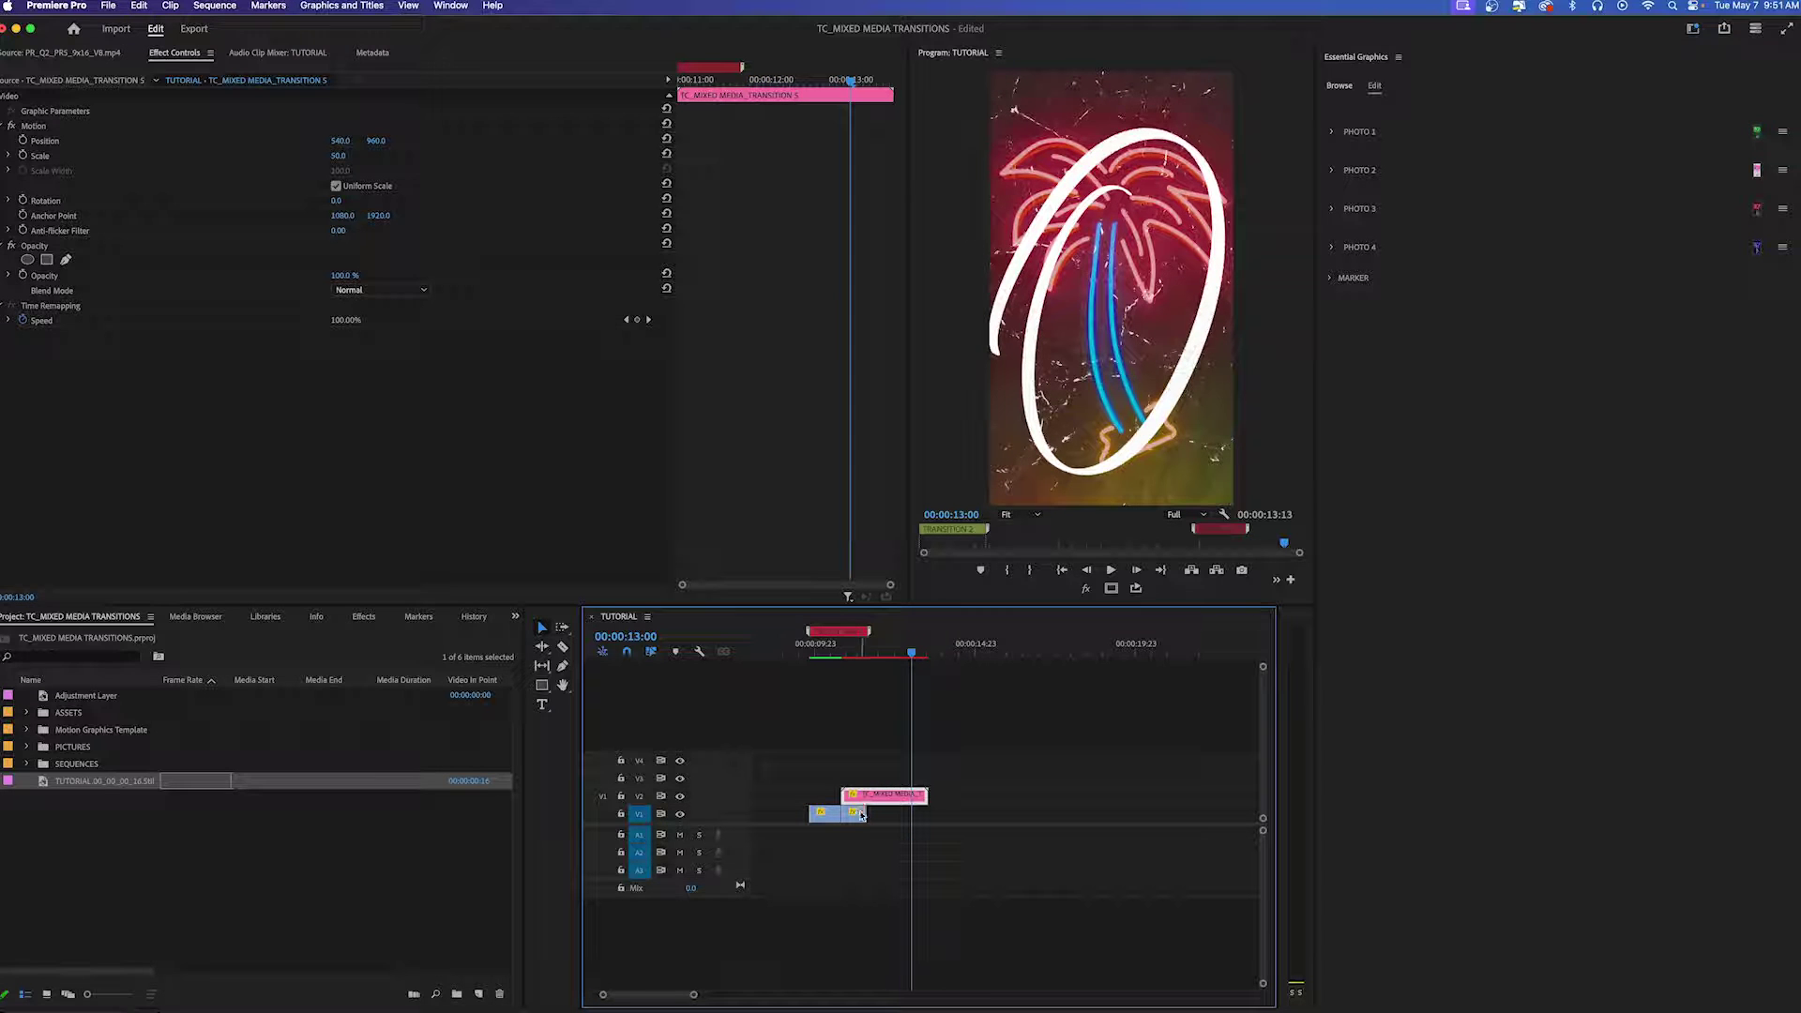
mouse_move(860, 813)
mouse_down()
mouse_move(952, 819)
mouse_move(880, 813)
mouse_up()
Export the 00:00:10:19 gym frame as a still into the project.
click(835, 654)
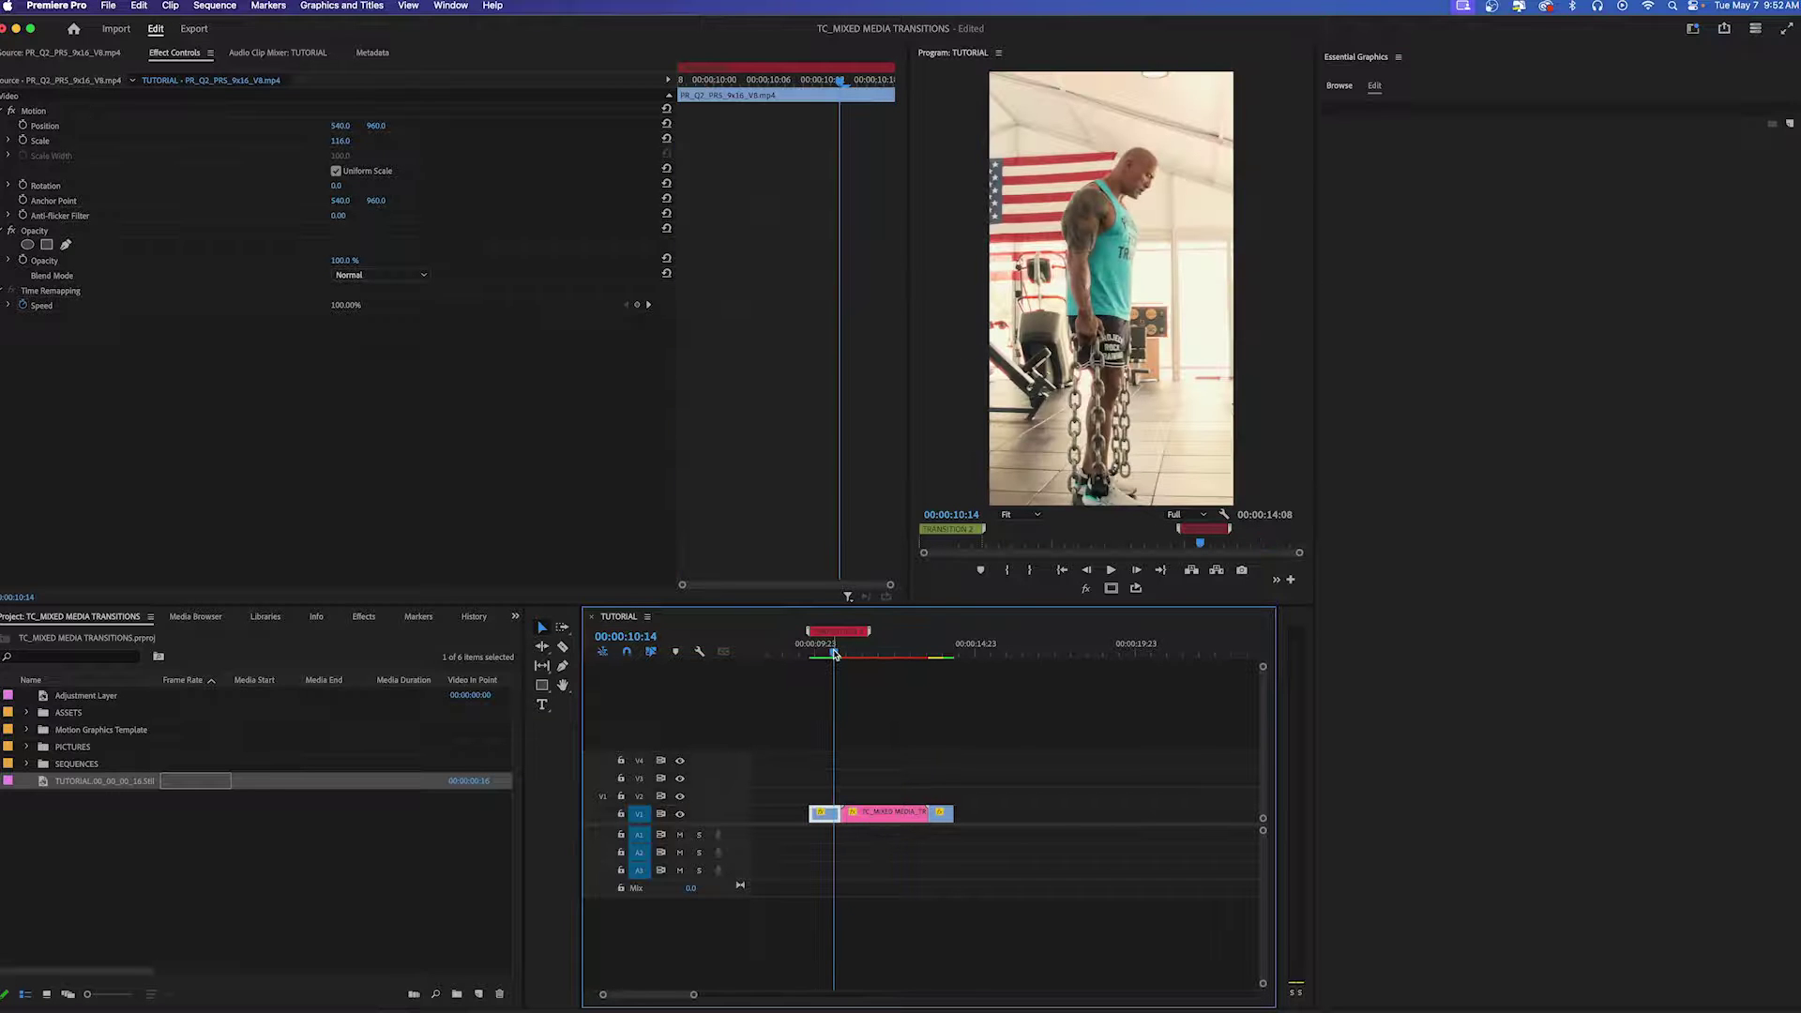
key(=)
key(=)
key(=)
click(1016, 654)
drag(1016, 654, 1055, 653)
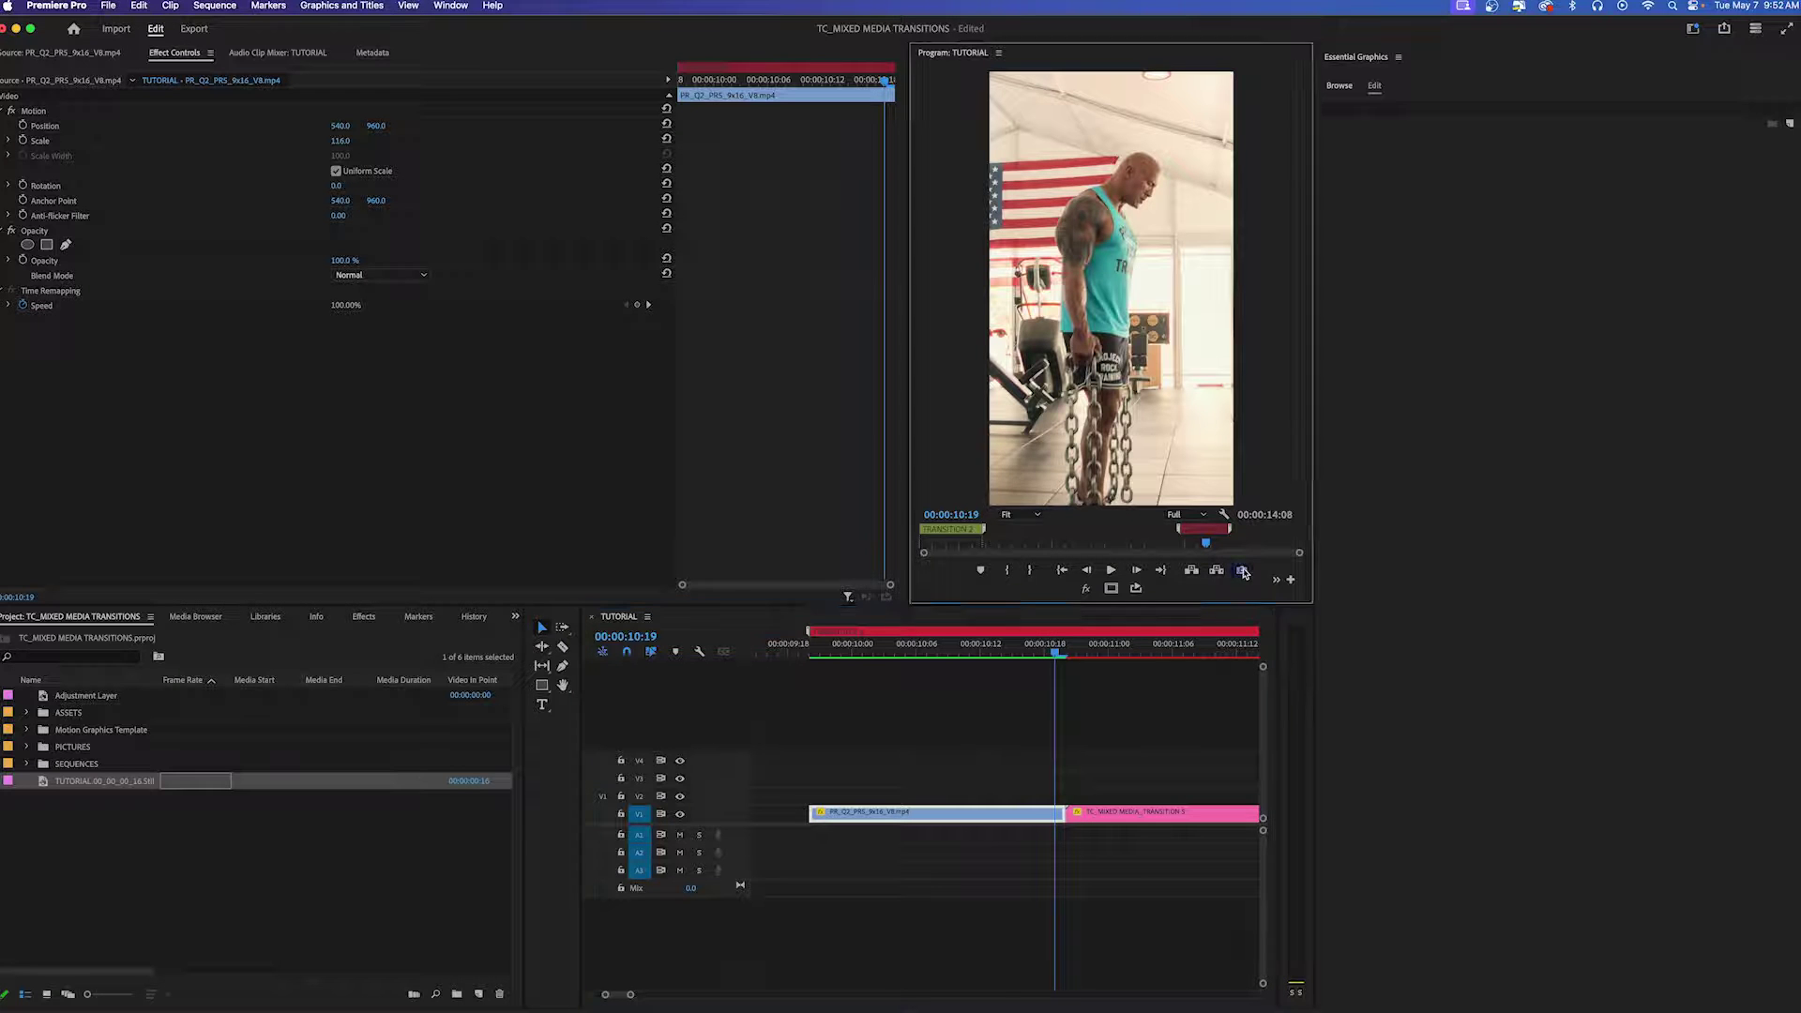
click(1242, 569)
click(1000, 579)
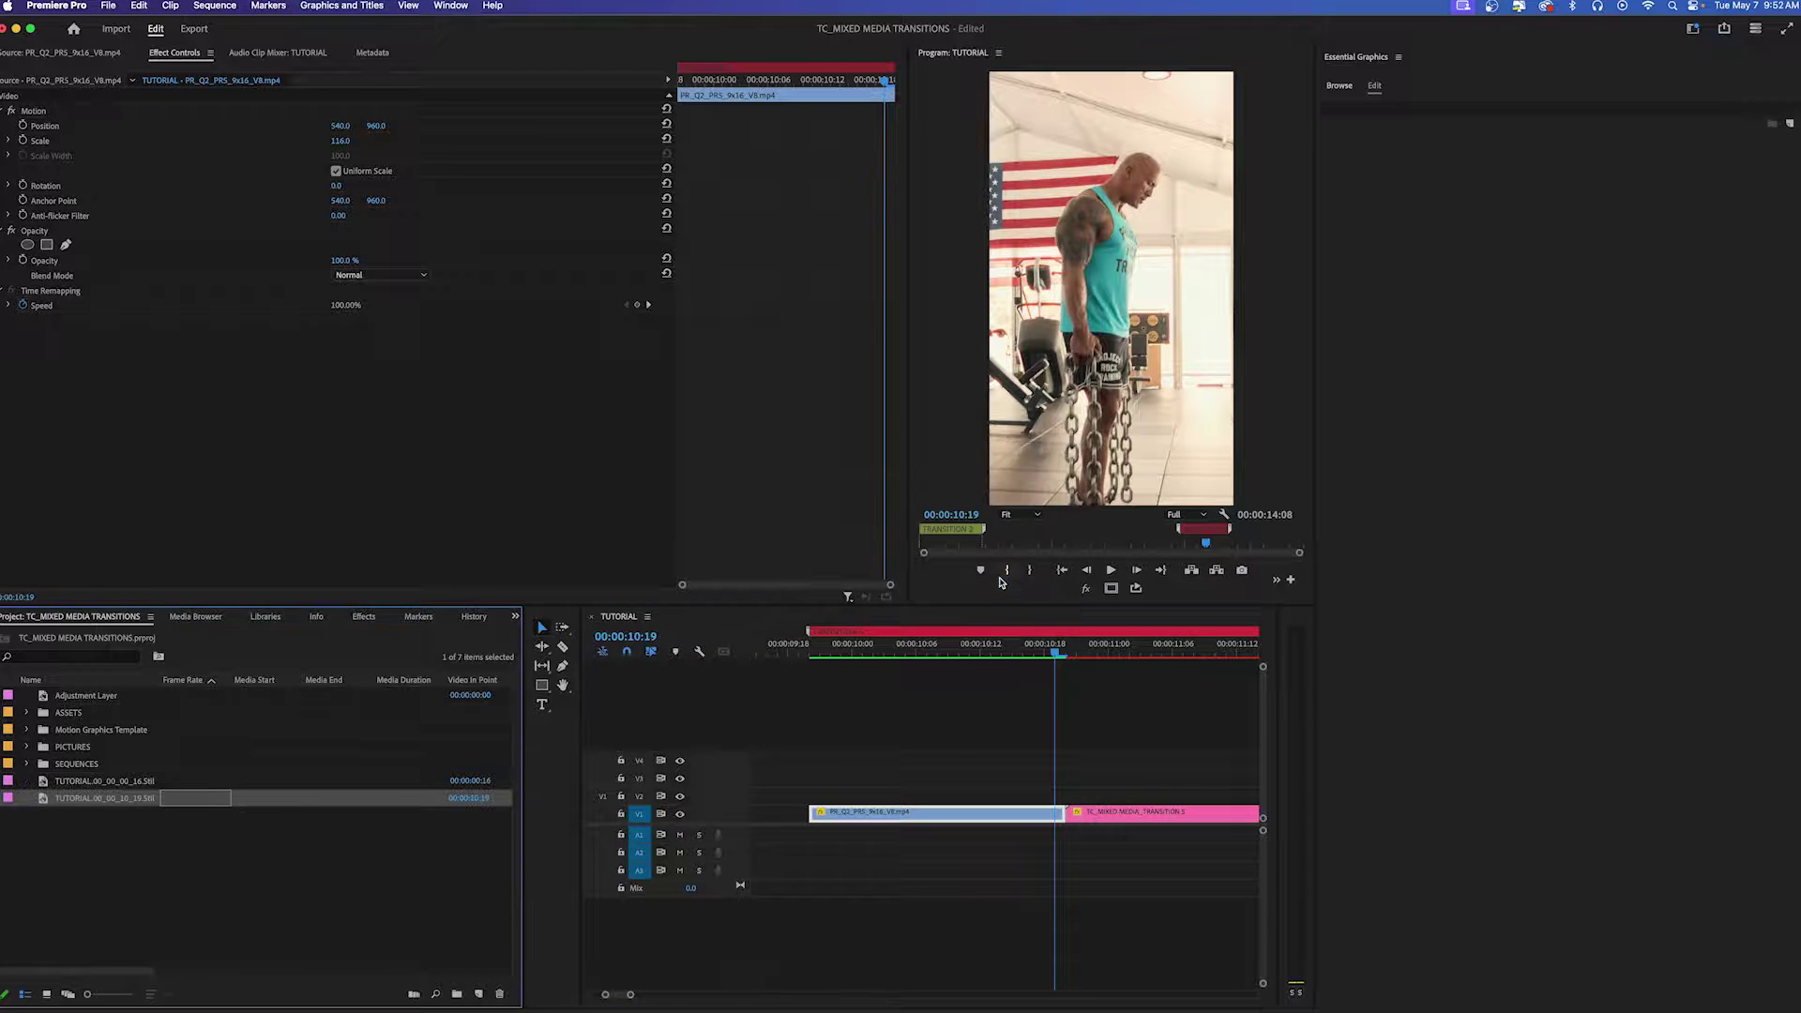
key(Right)
Put the gym still into transition 5's PHOTO 1 slot and zoom the timeline out.
drag(110, 803, 1621, 272)
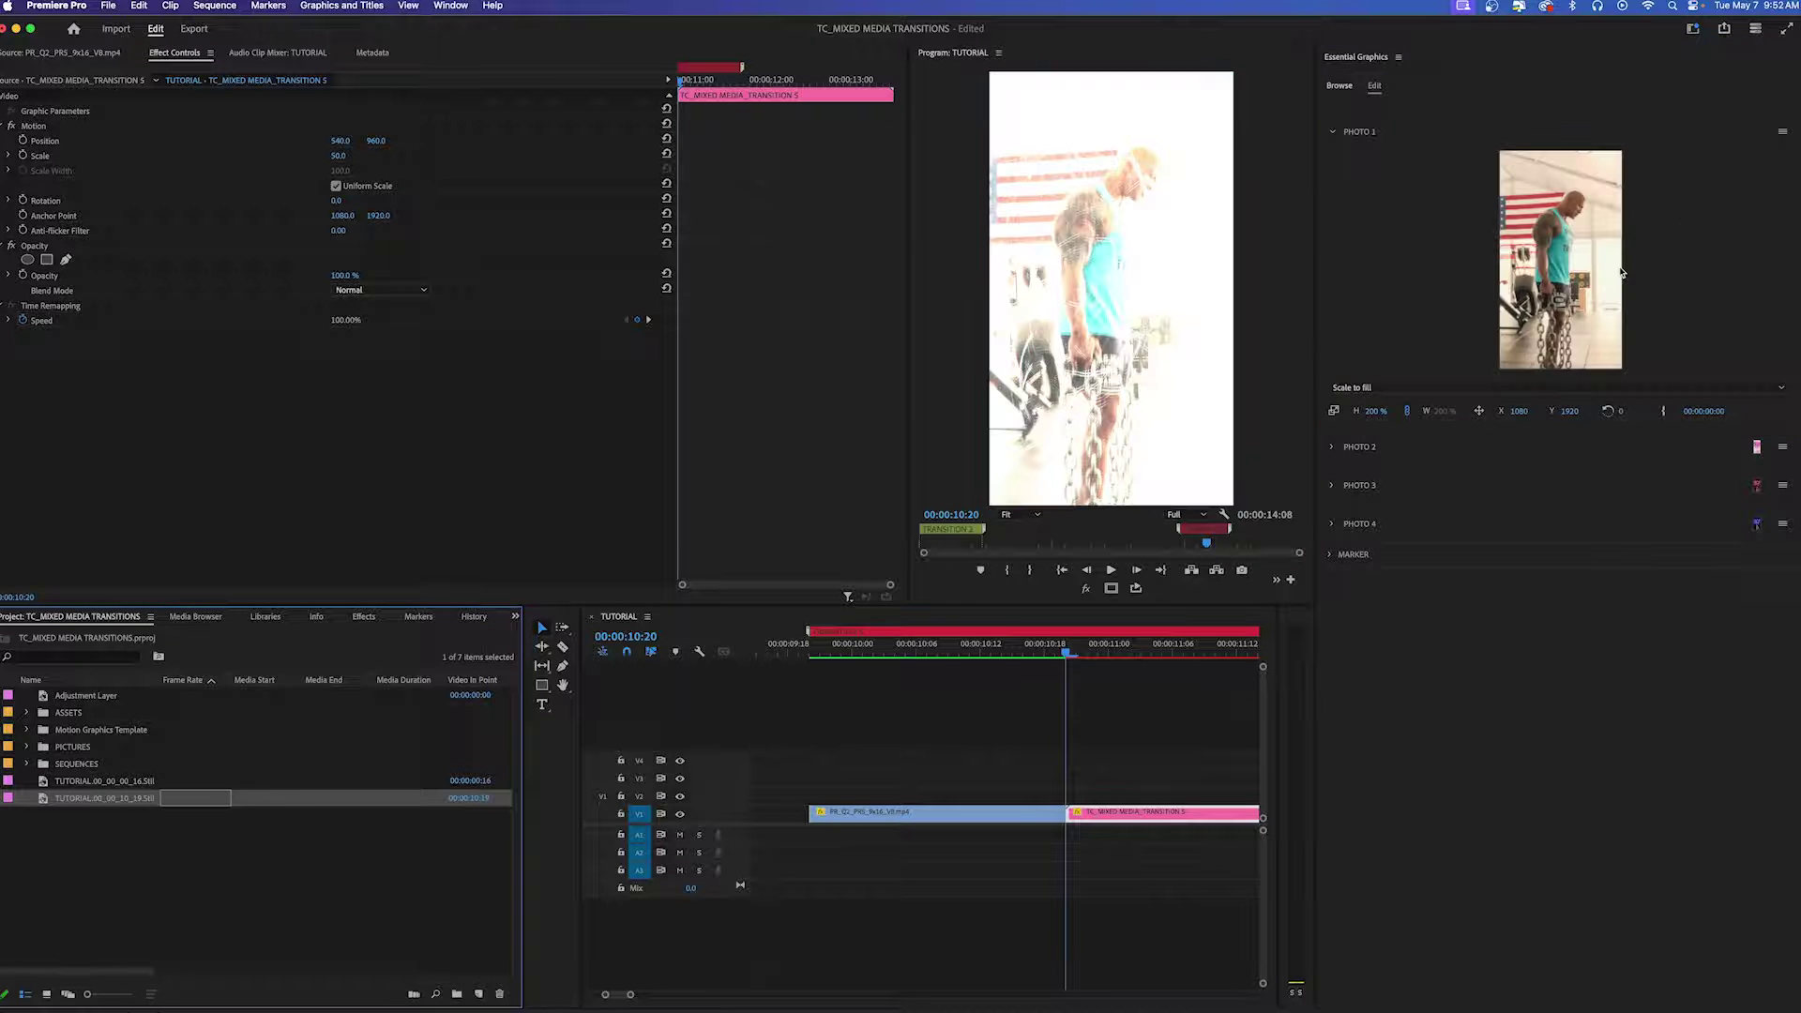
scroll(1109, 786, right, 5)
key(minus)
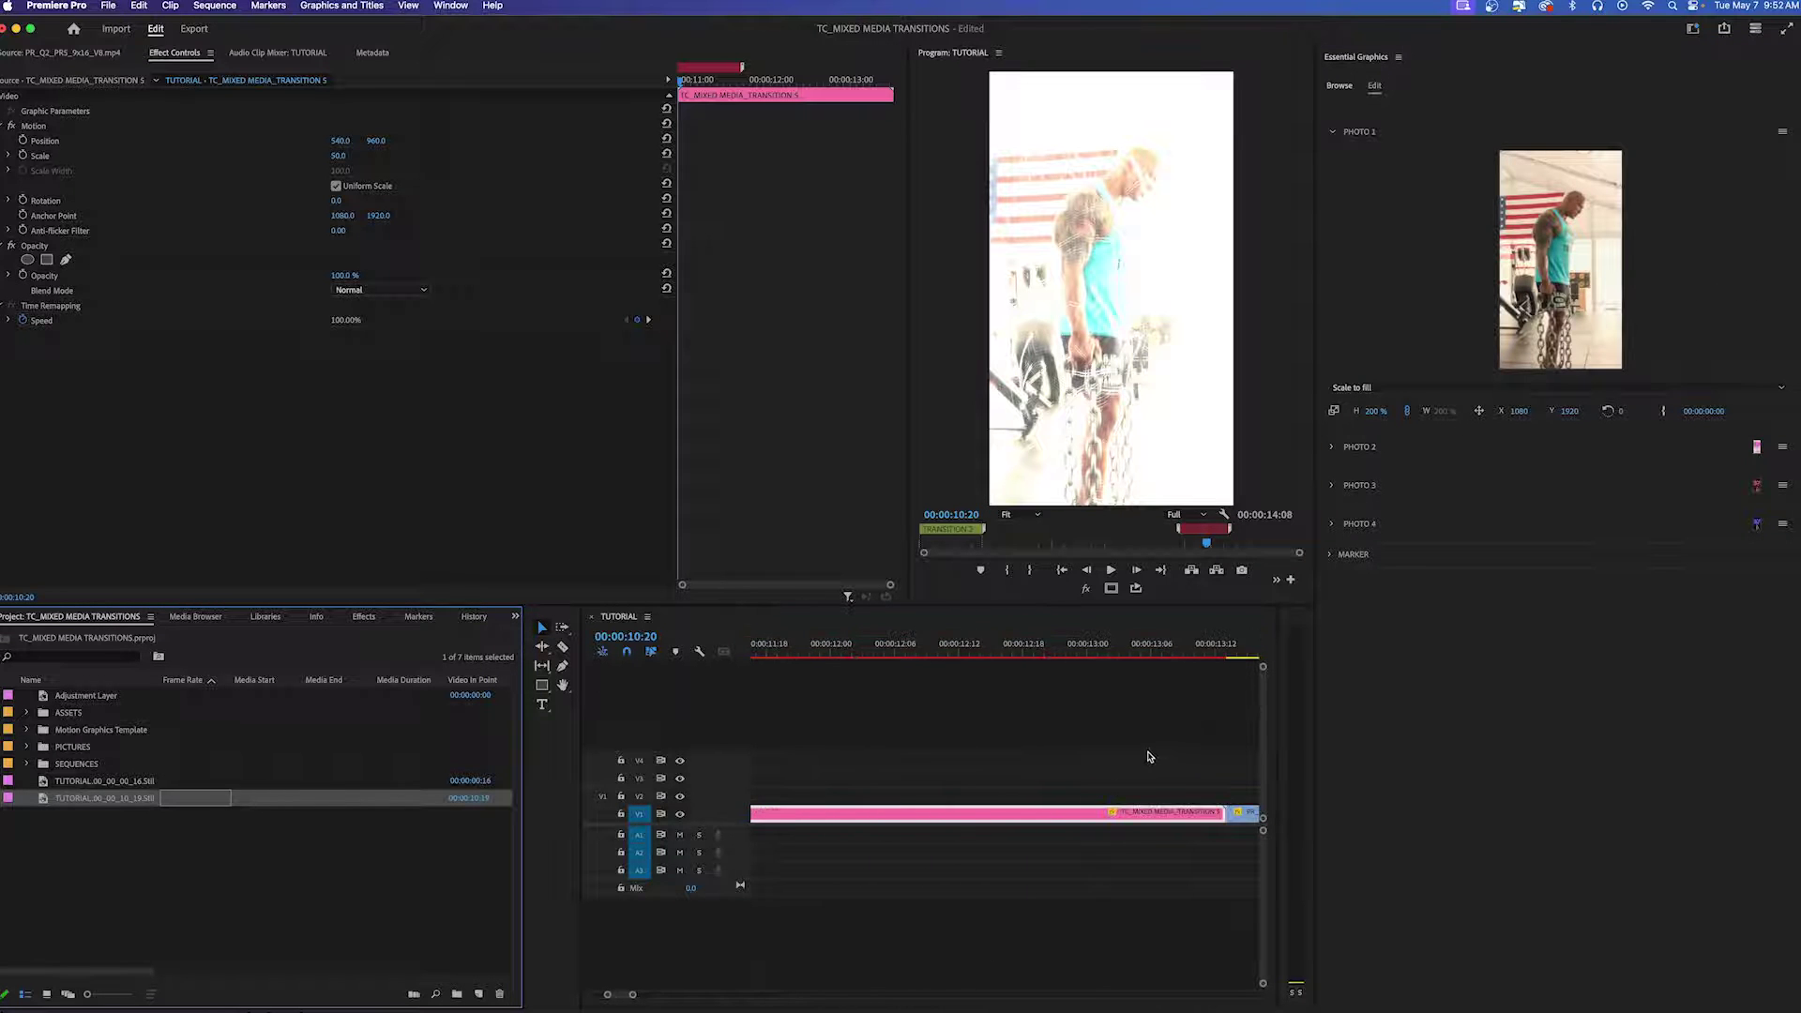
click(1146, 756)
Export the close-up gym frame at 00:00:13:13 as a still, then select the transition.
key(Down)
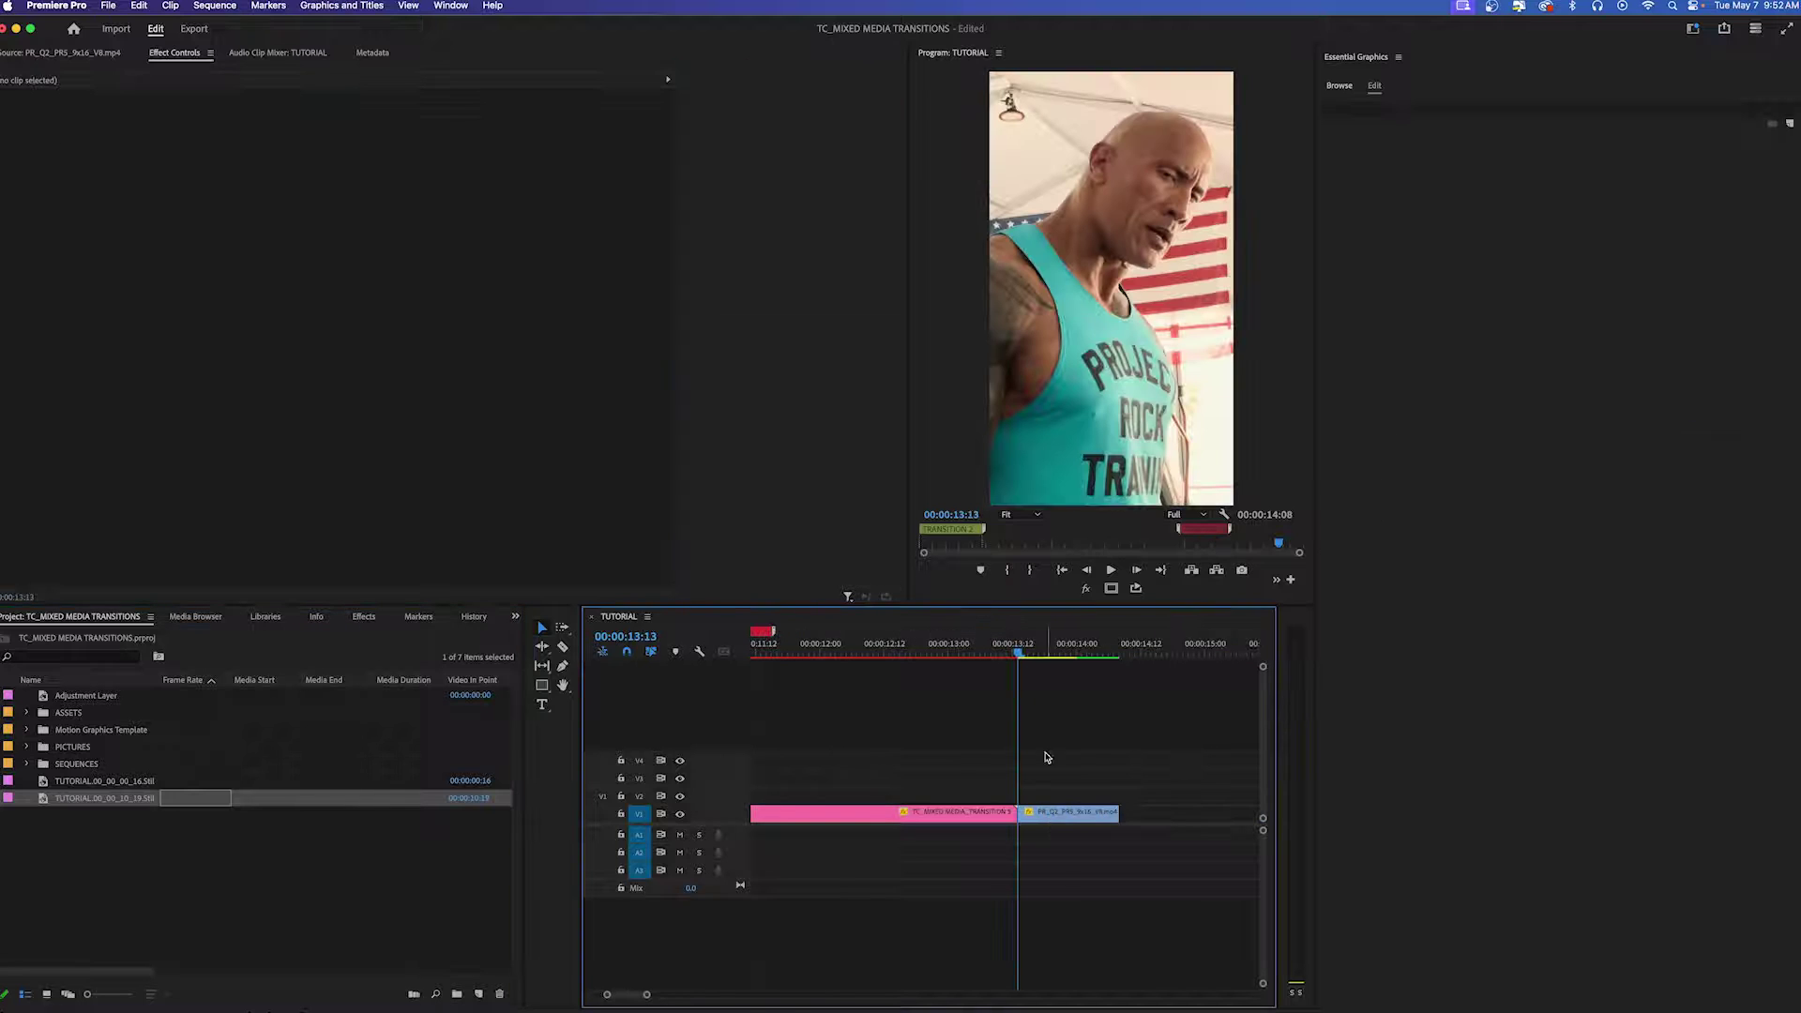
click(1064, 814)
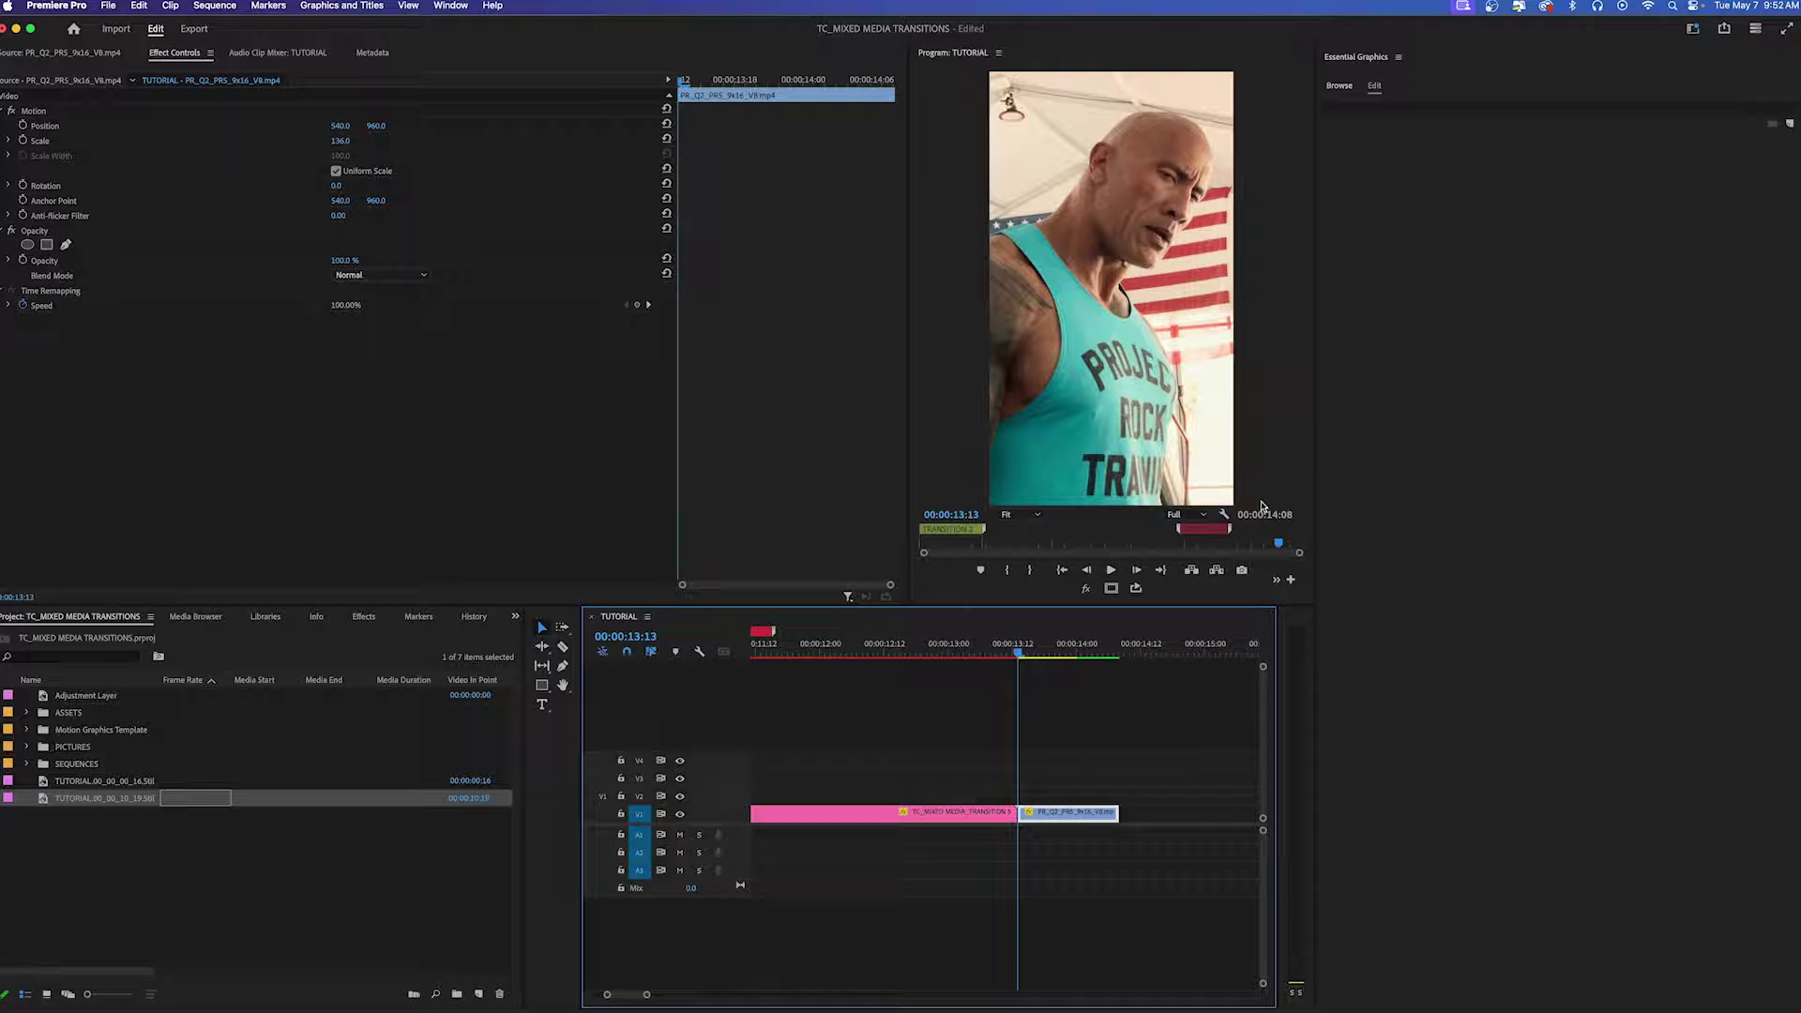
click(1241, 569)
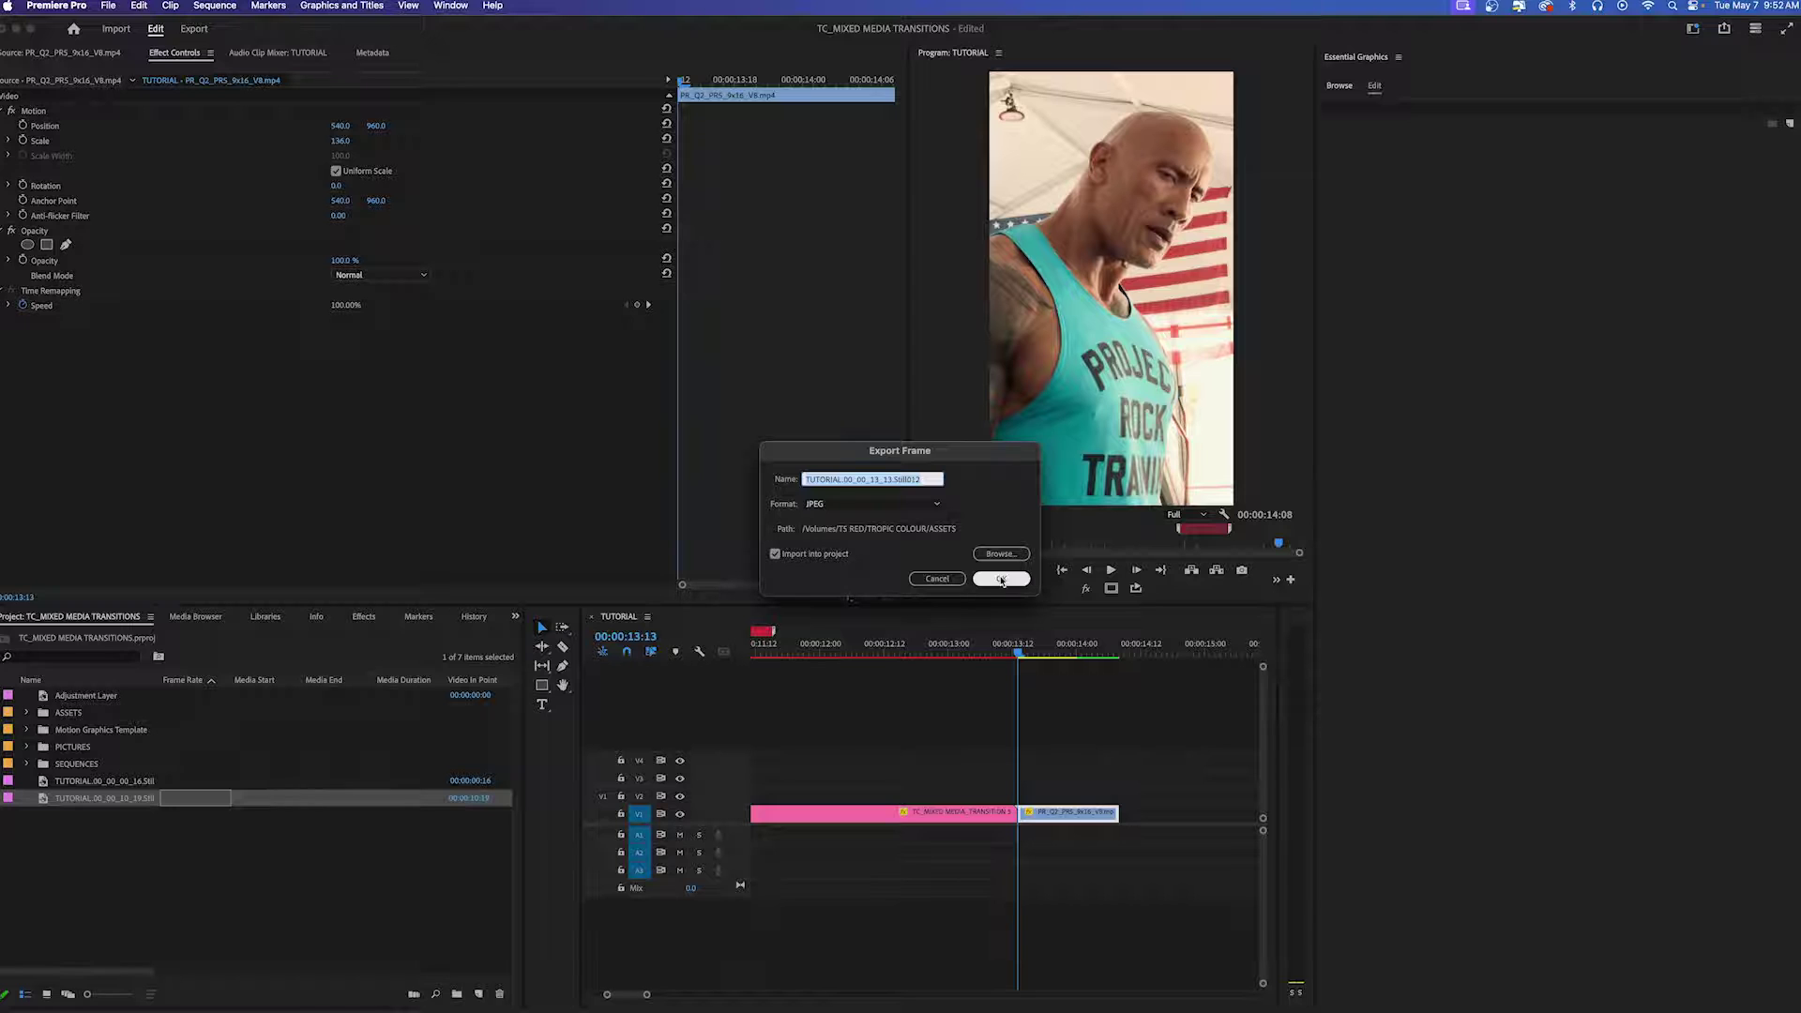
click(1001, 579)
click(938, 814)
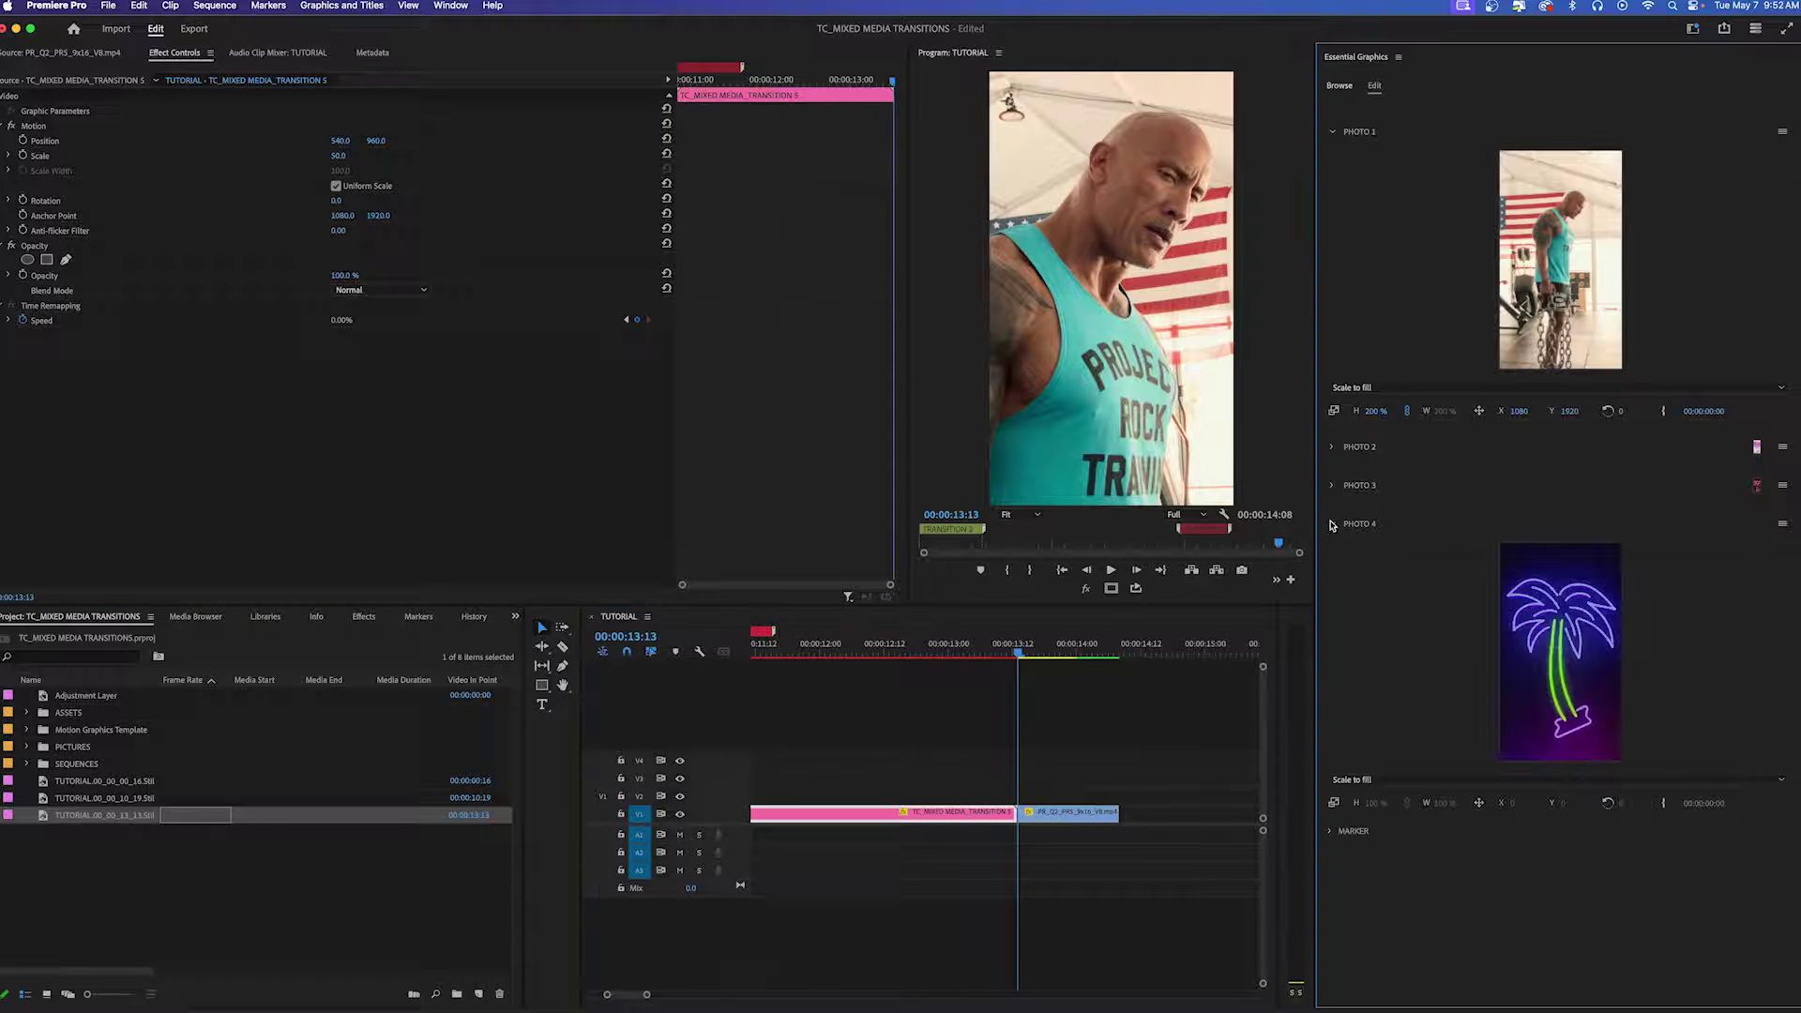
Put the close-up still into PHOTO 4 and PR4 BULL.jpg into PHOTO 2.
drag(72, 816, 1568, 625)
click(1333, 448)
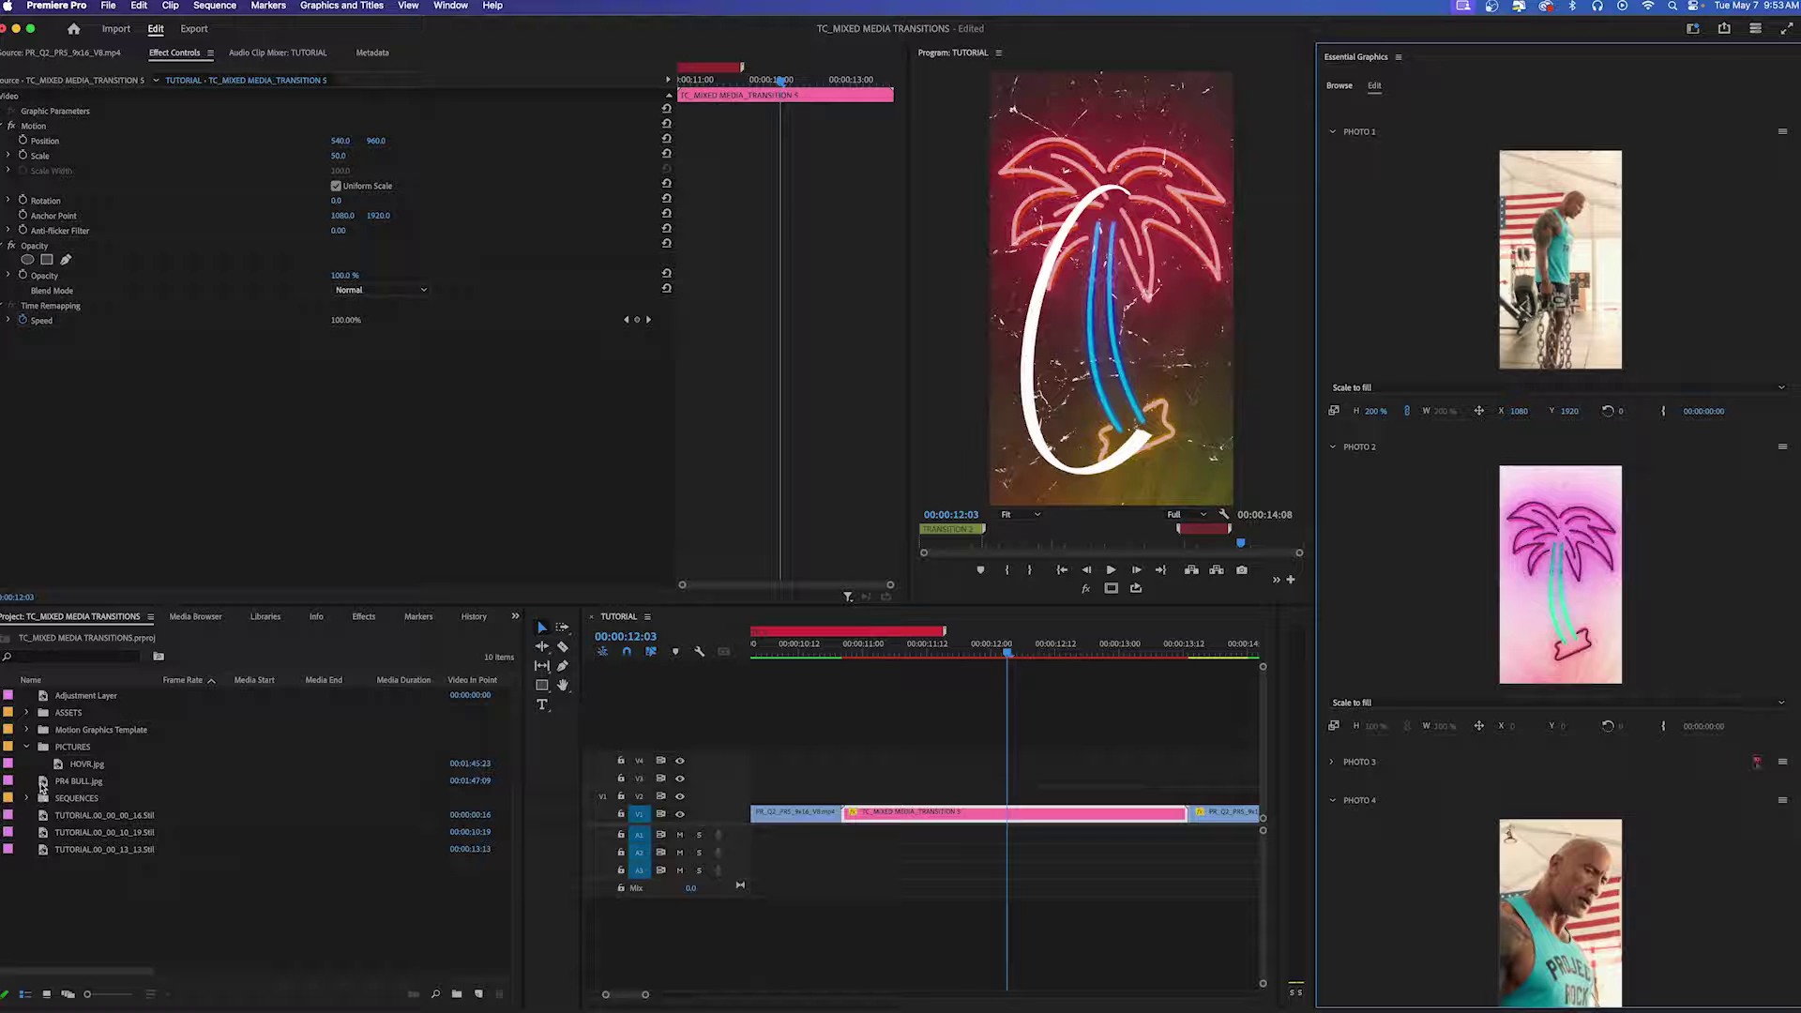
drag(44, 784, 1528, 630)
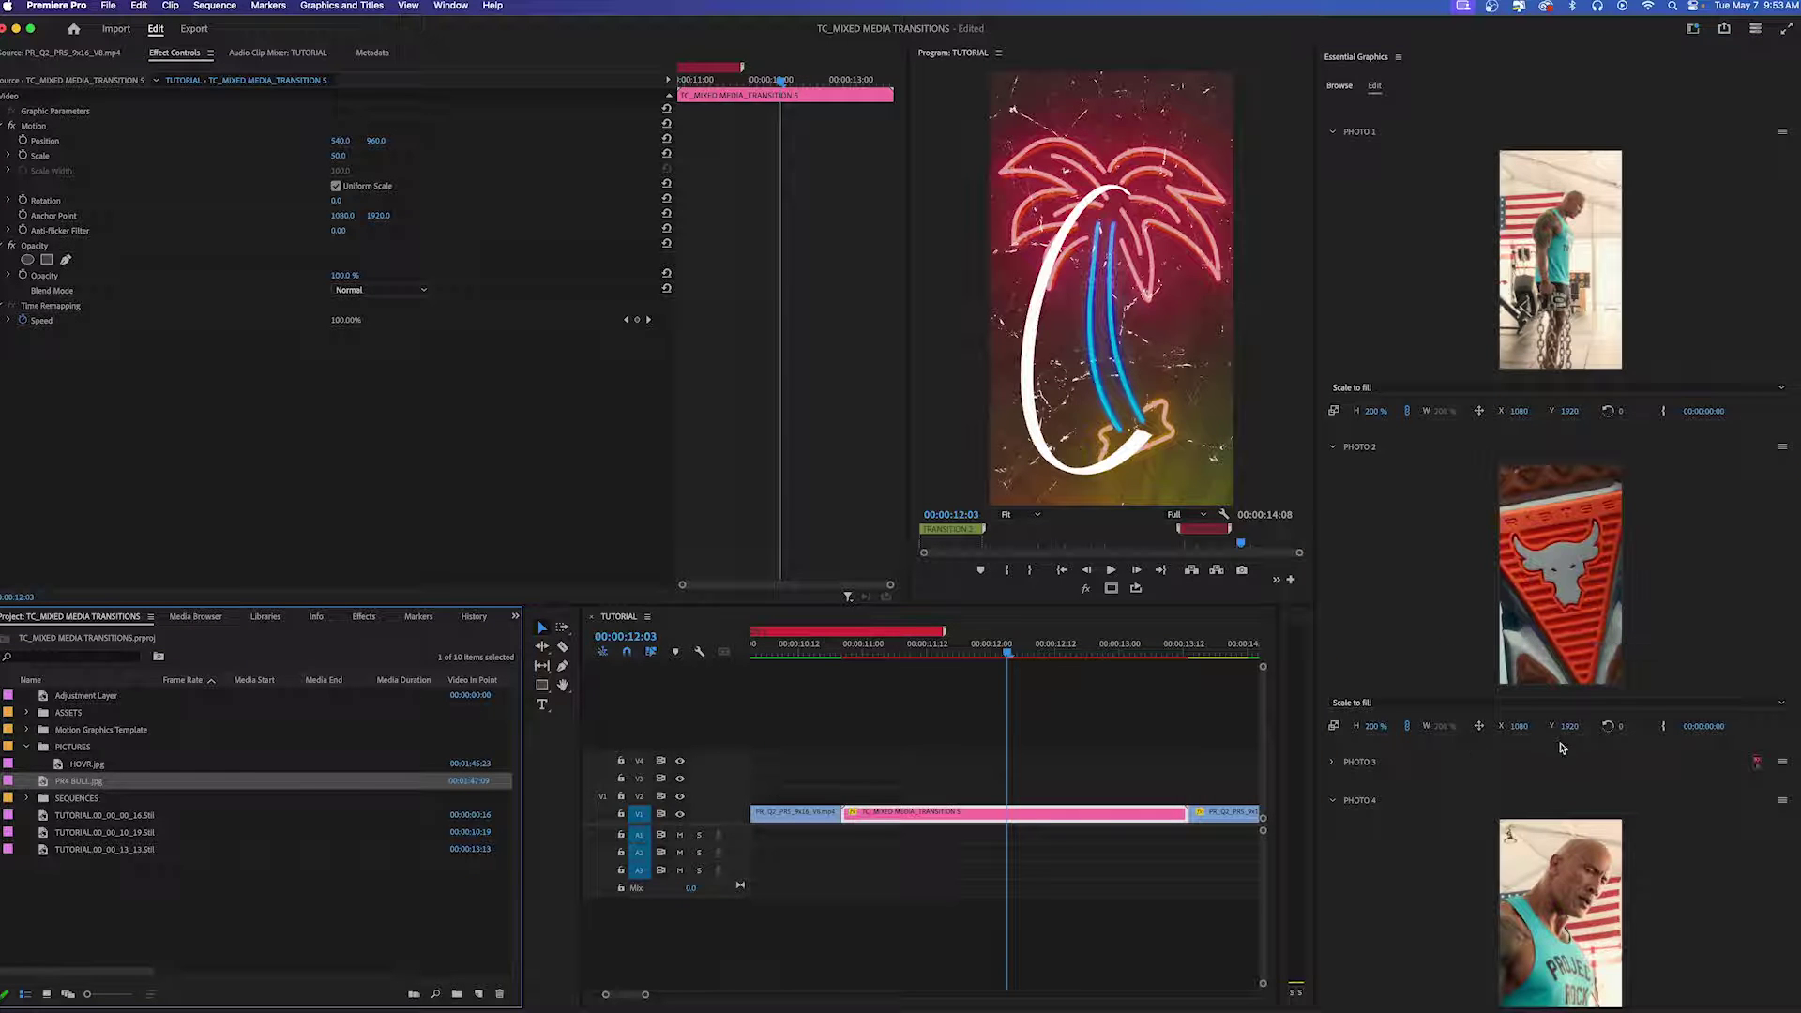
Replace PHOTO 3's palm image with HOVR.jpg.
scroll(1560, 744, down, 3)
click(60, 765)
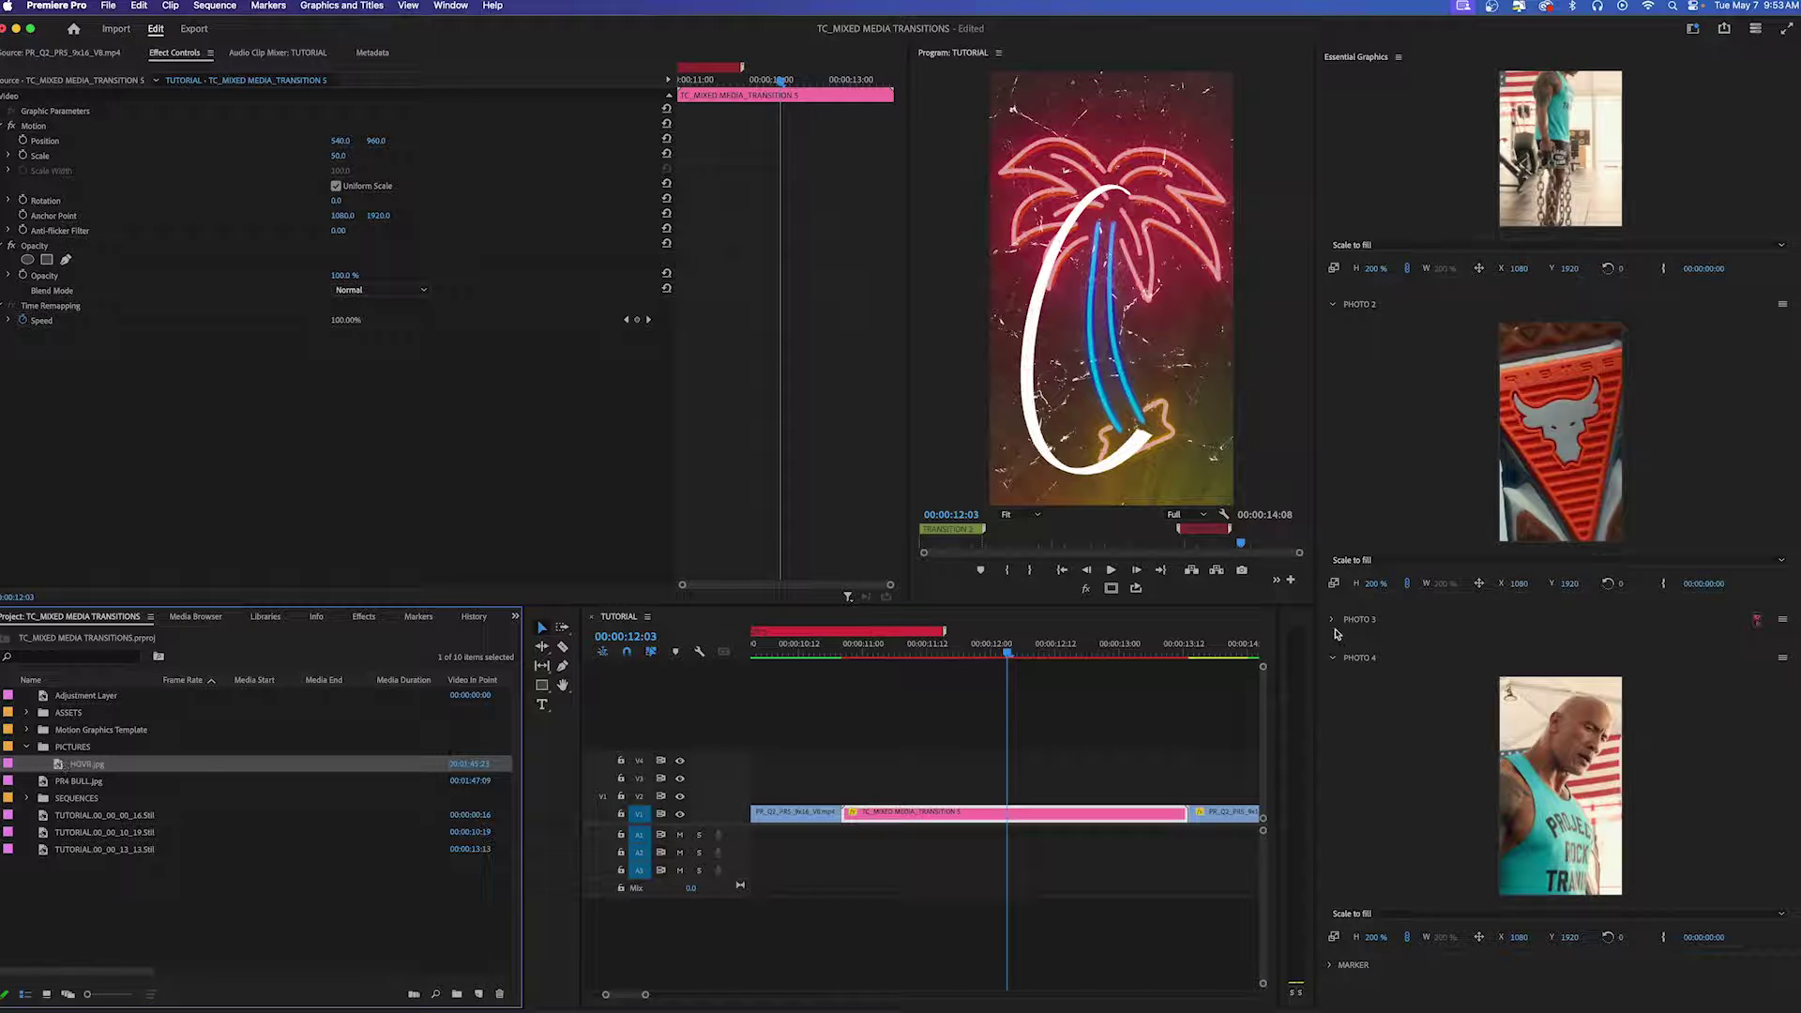
drag(1336, 633, 1339, 638)
drag(80, 766, 1539, 764)
Collapse the PHOTO 1, PHOTO 2 and PHOTO 3 settings sections.
scroll(1333, 282, up, 3)
click(1332, 133)
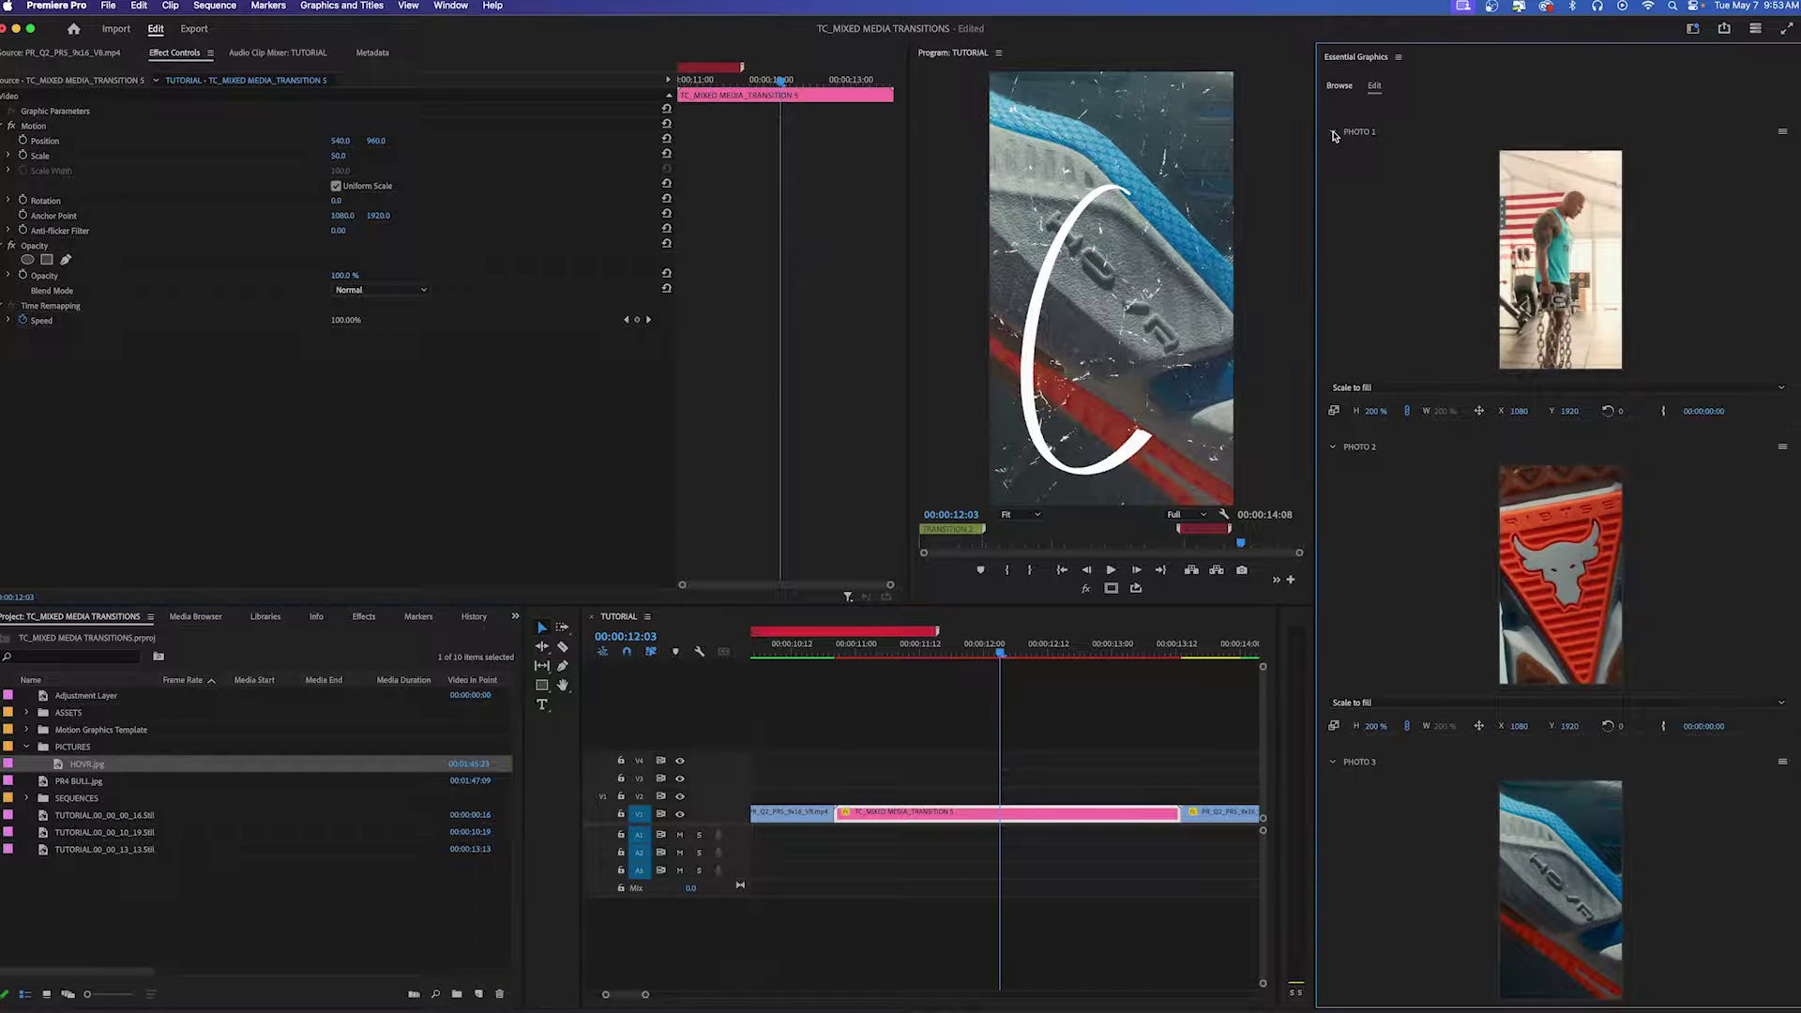
click(1333, 170)
click(1332, 210)
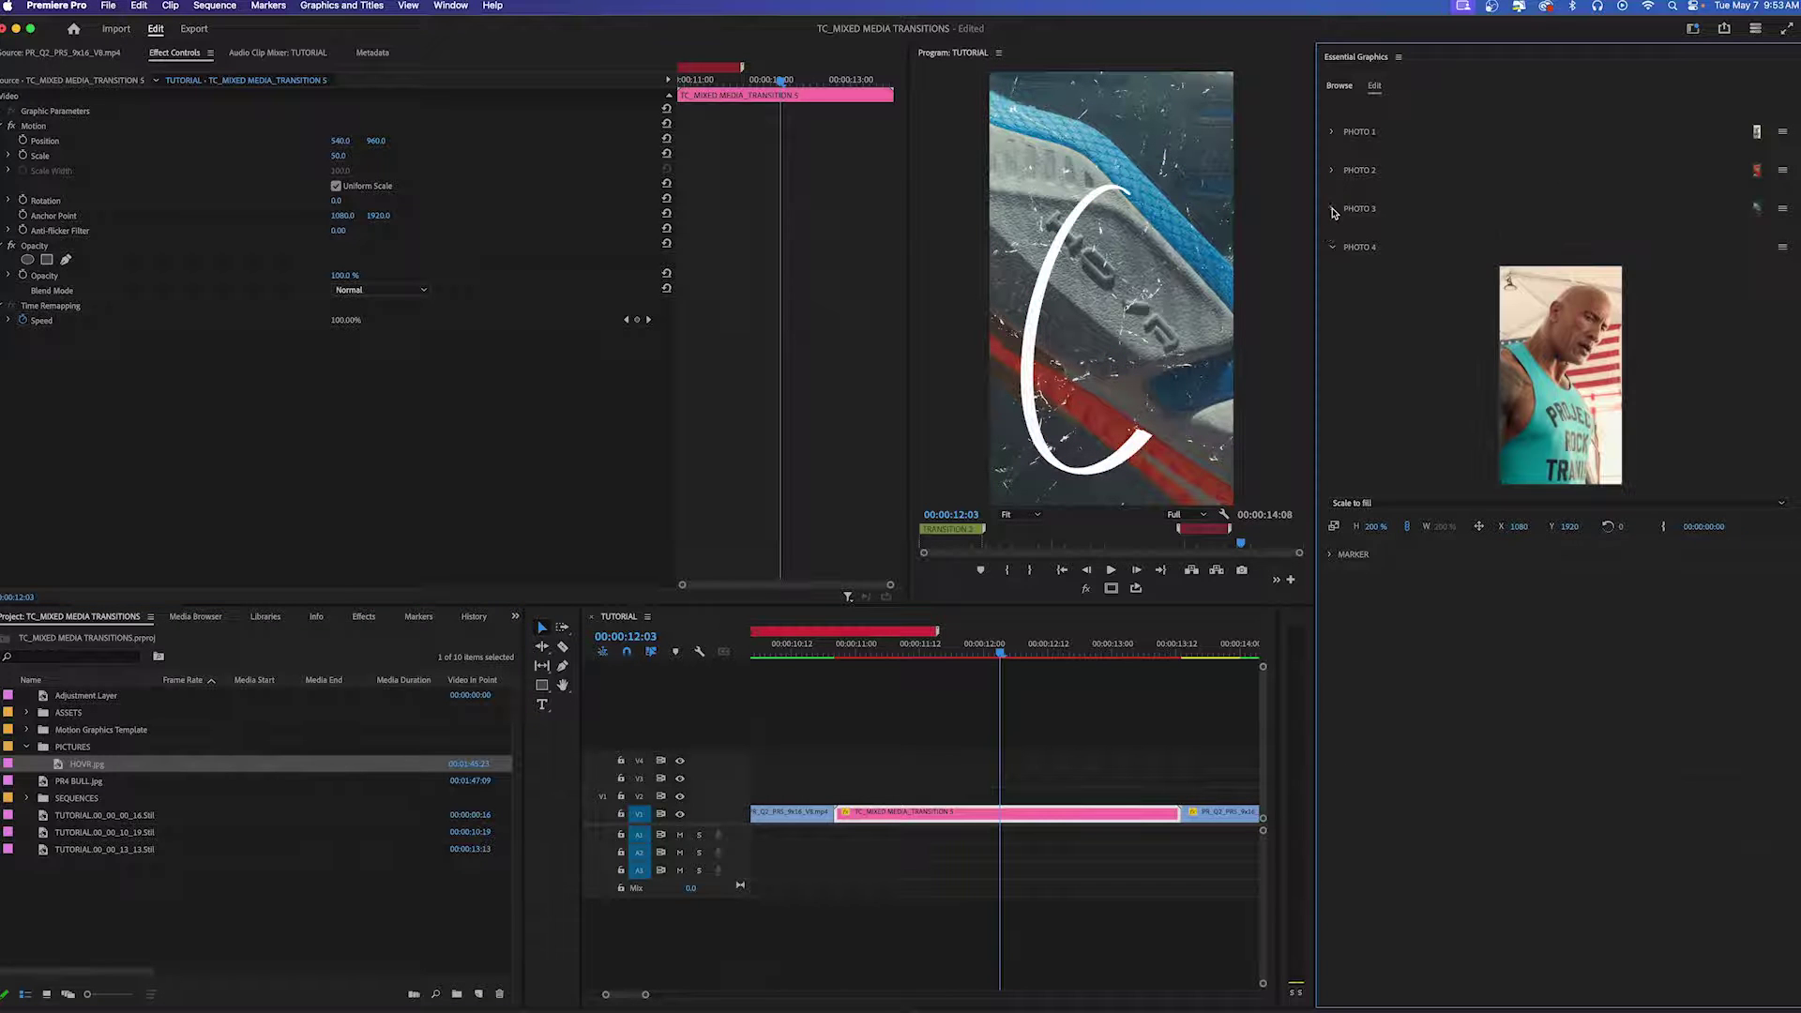
Collapse the PHOTO 4 settings and expand the marker settings, toggling the ring off and on.
click(1333, 249)
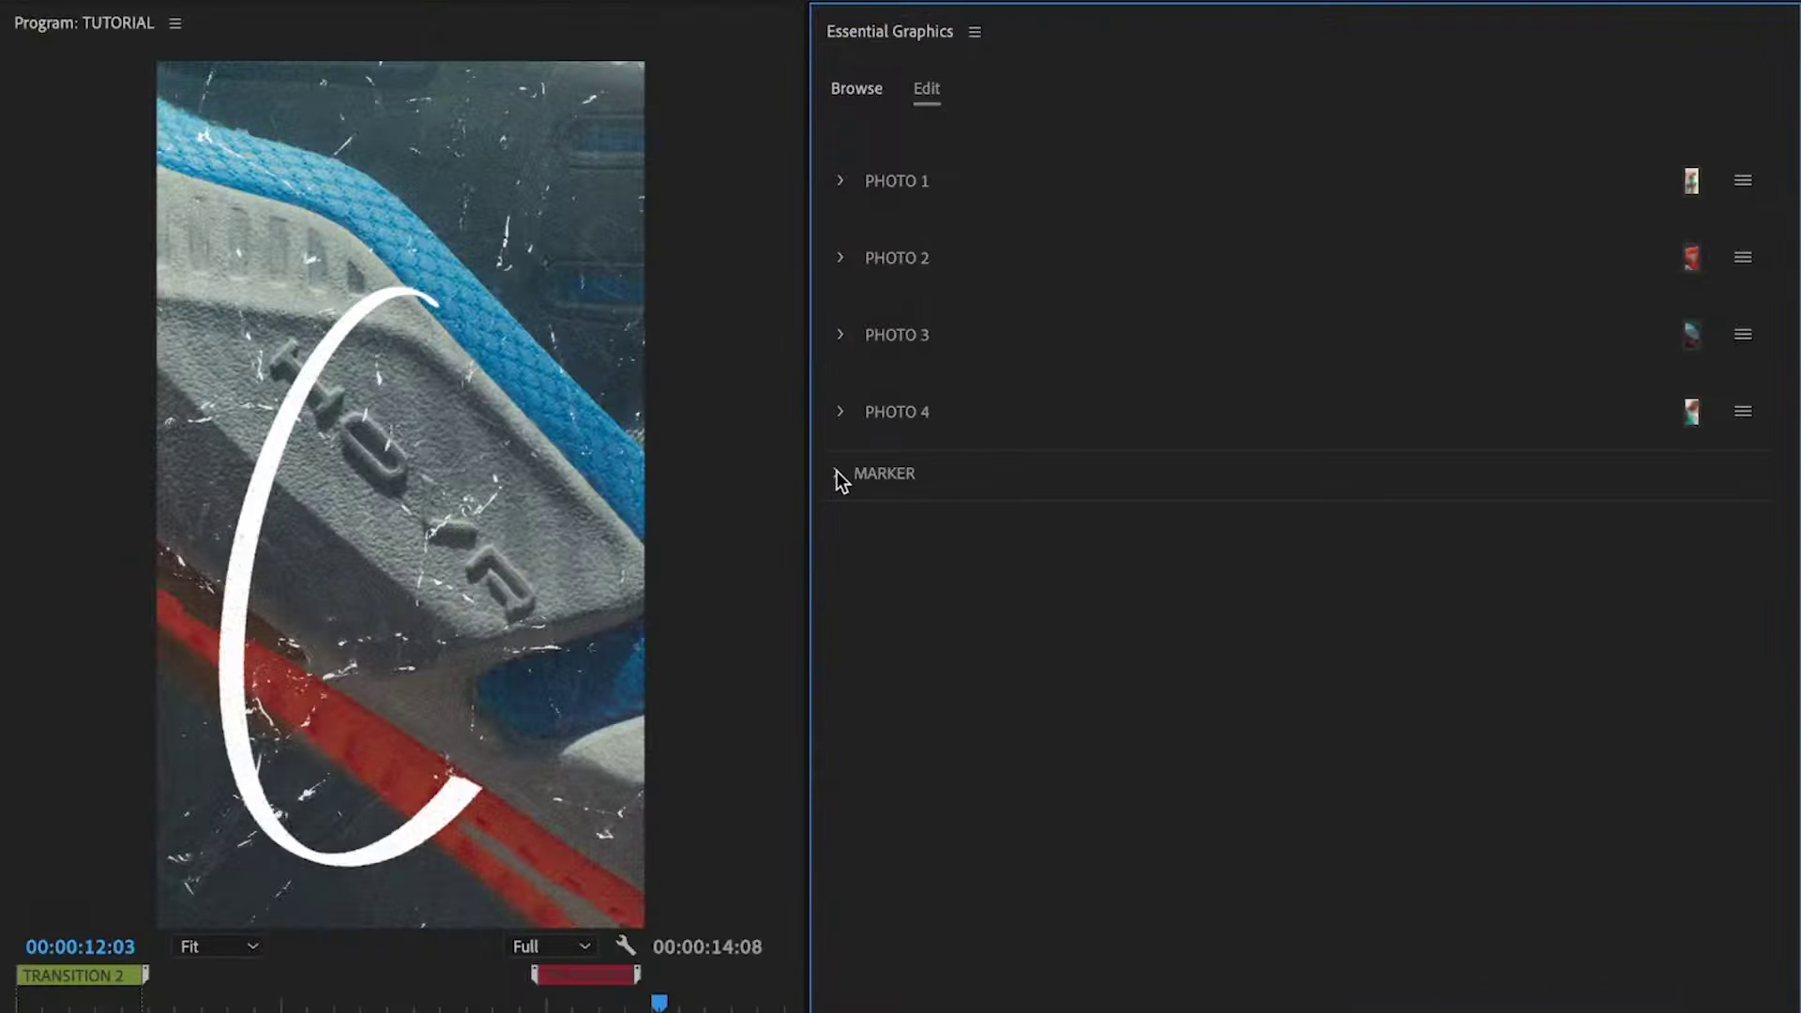
click(839, 473)
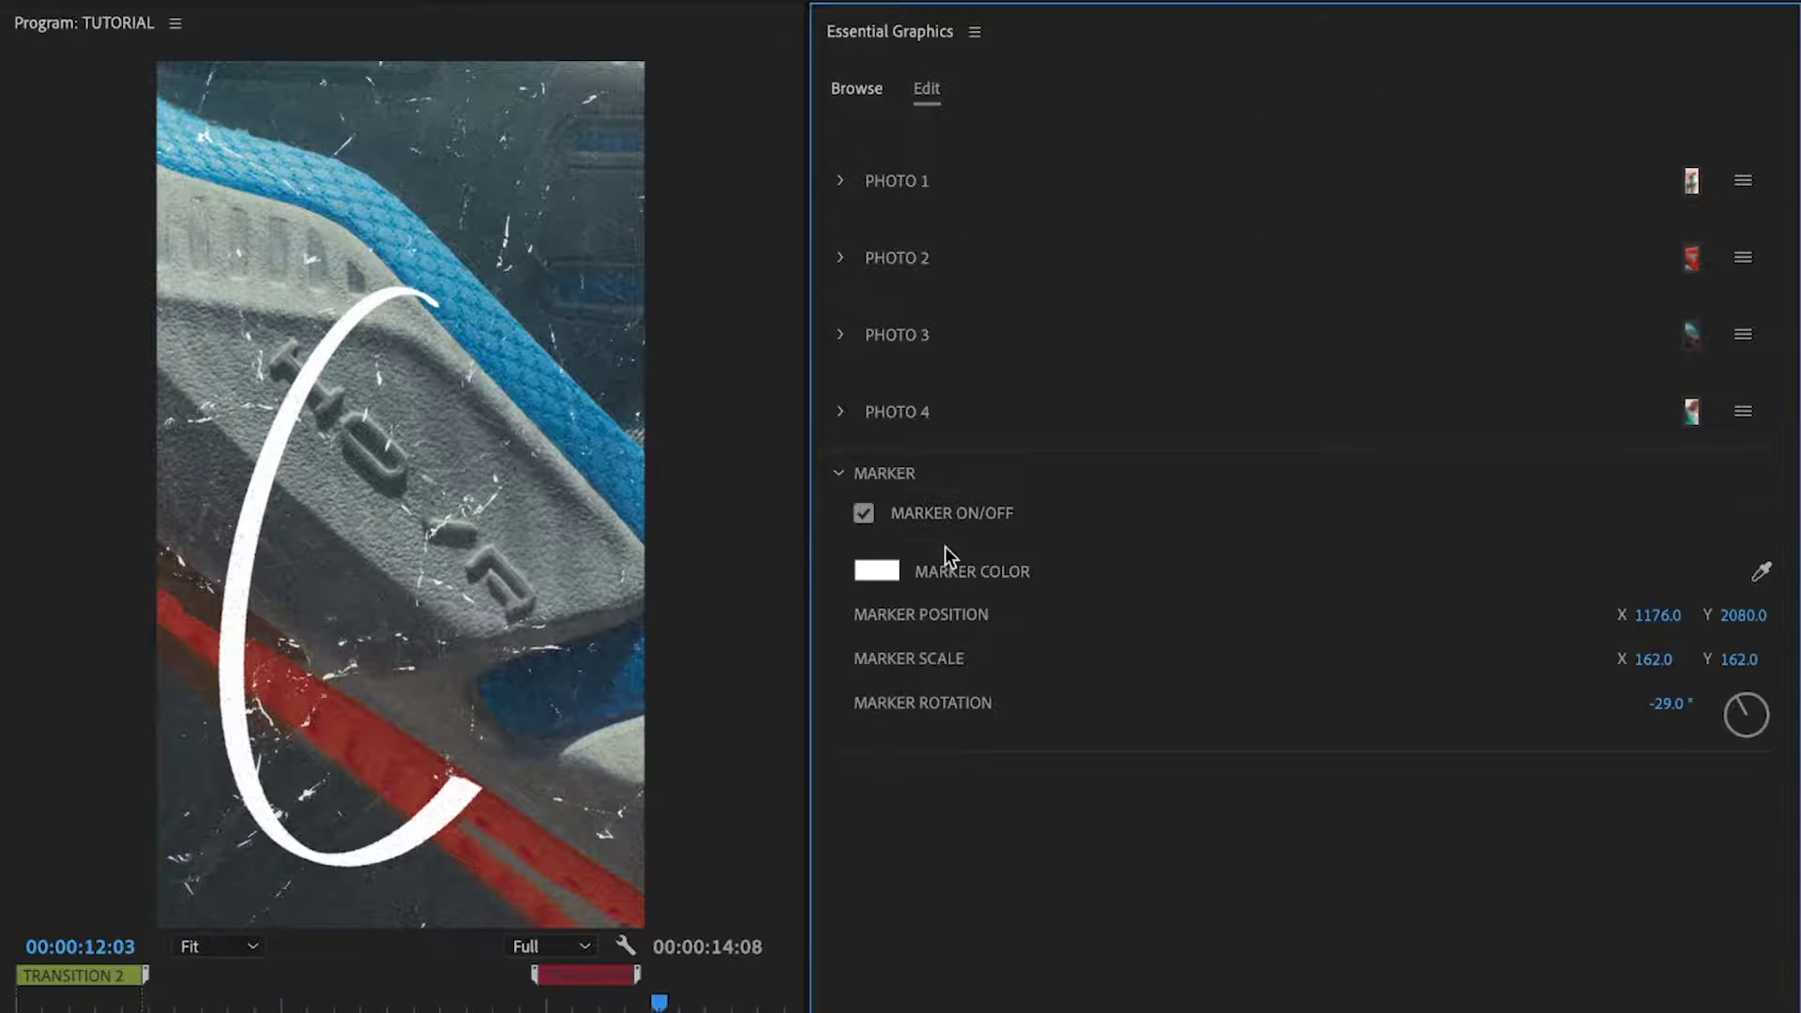
click(863, 516)
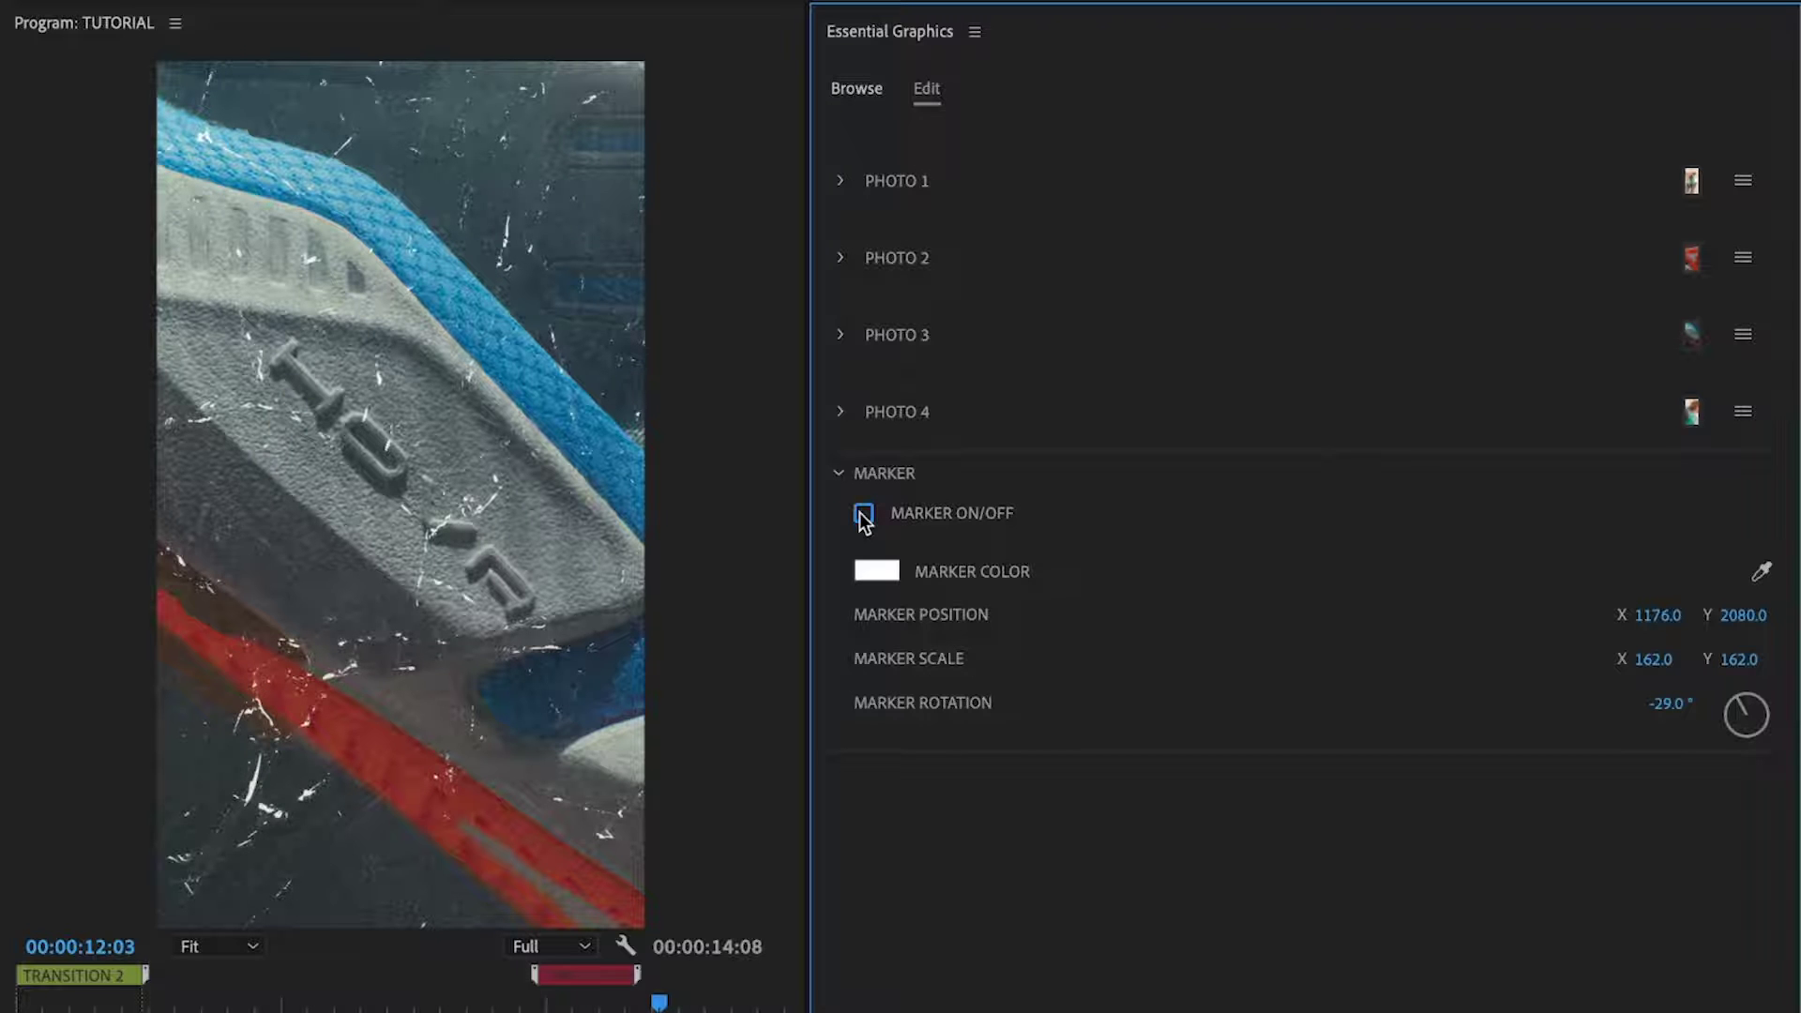
click(863, 516)
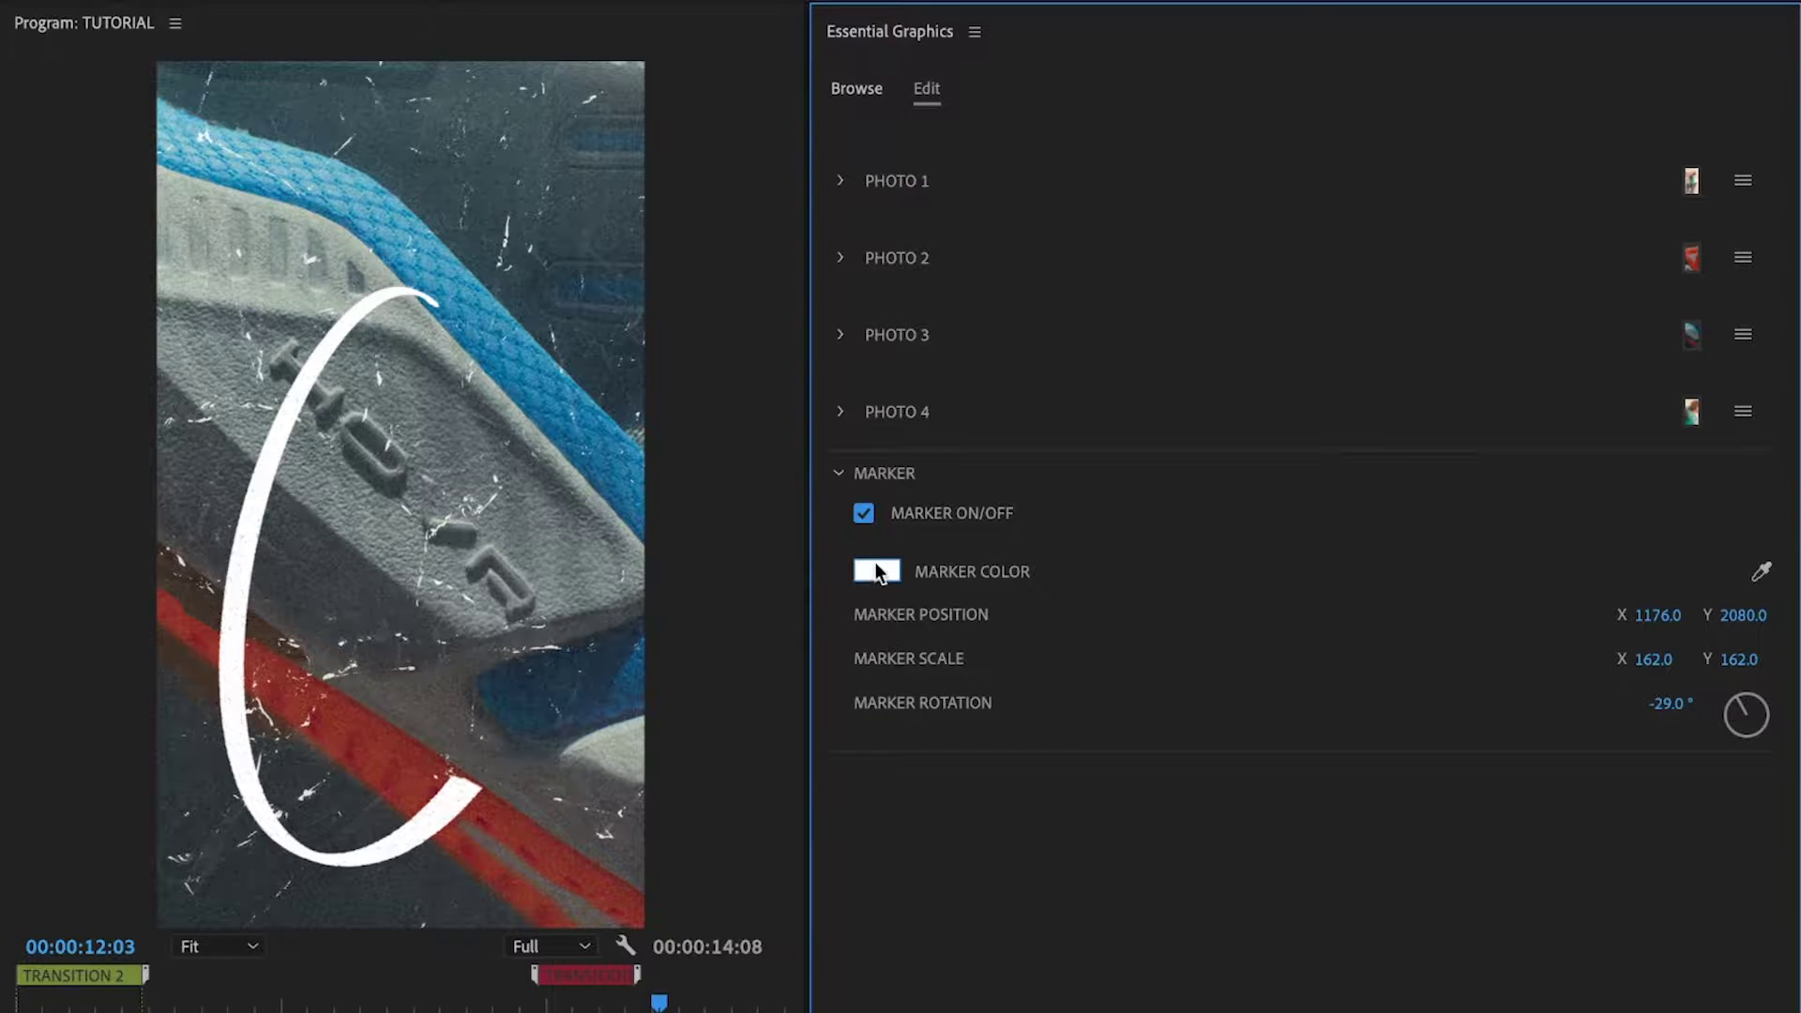
Set the marker color to a fully saturated blue (0072C7) sampled from the shoe.
click(876, 570)
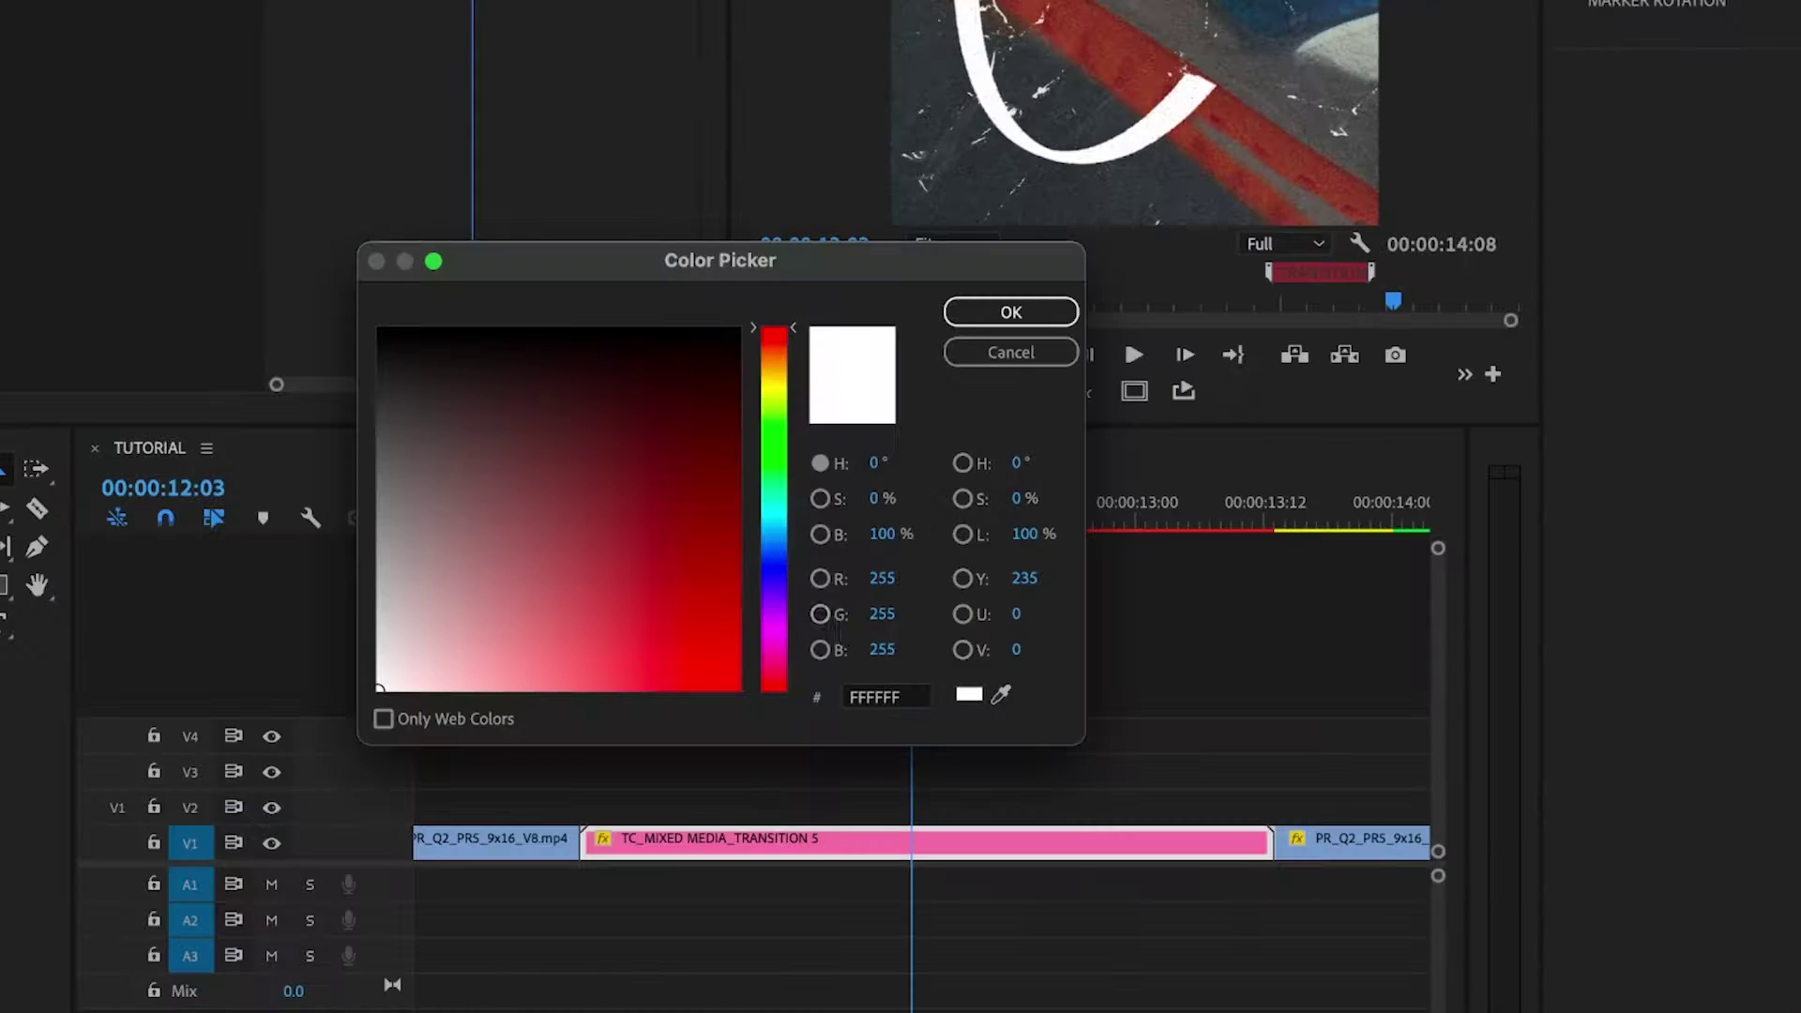
click(1001, 694)
click(952, 183)
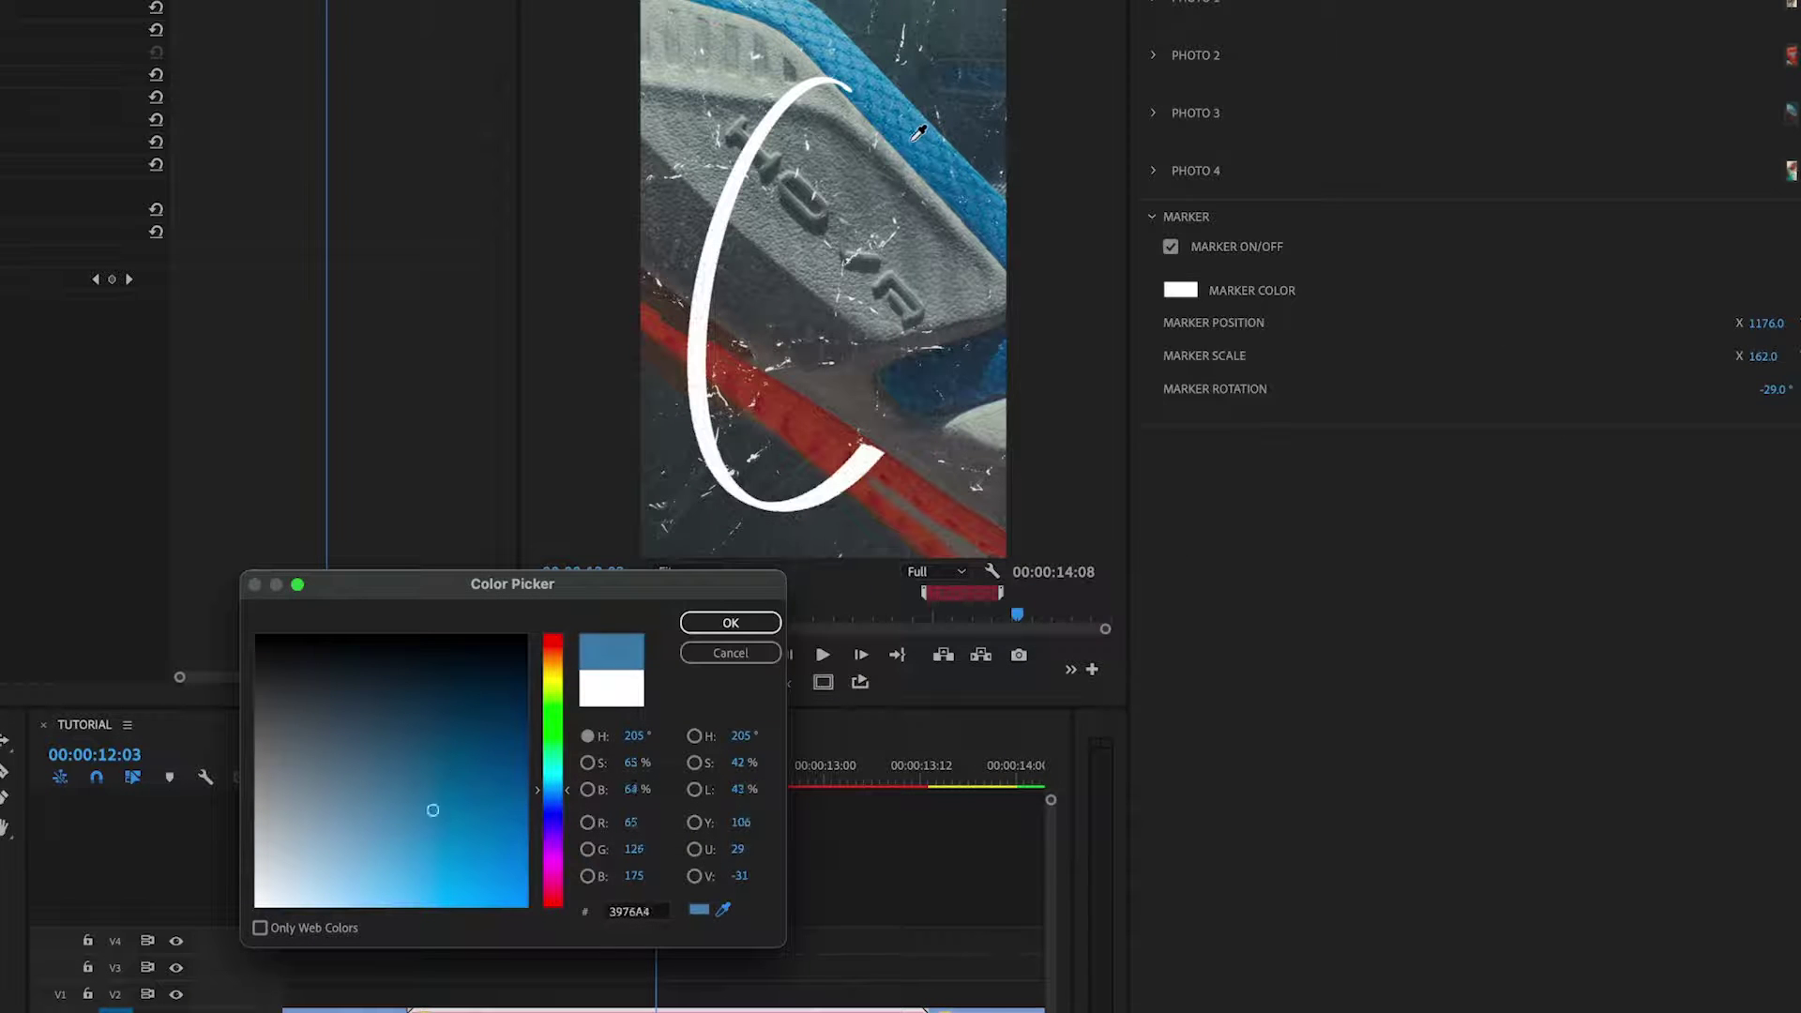
click(914, 136)
mouse_move(439, 799)
mouse_down()
mouse_move(526, 844)
mouse_move(611, 924)
mouse_up()
click(722, 622)
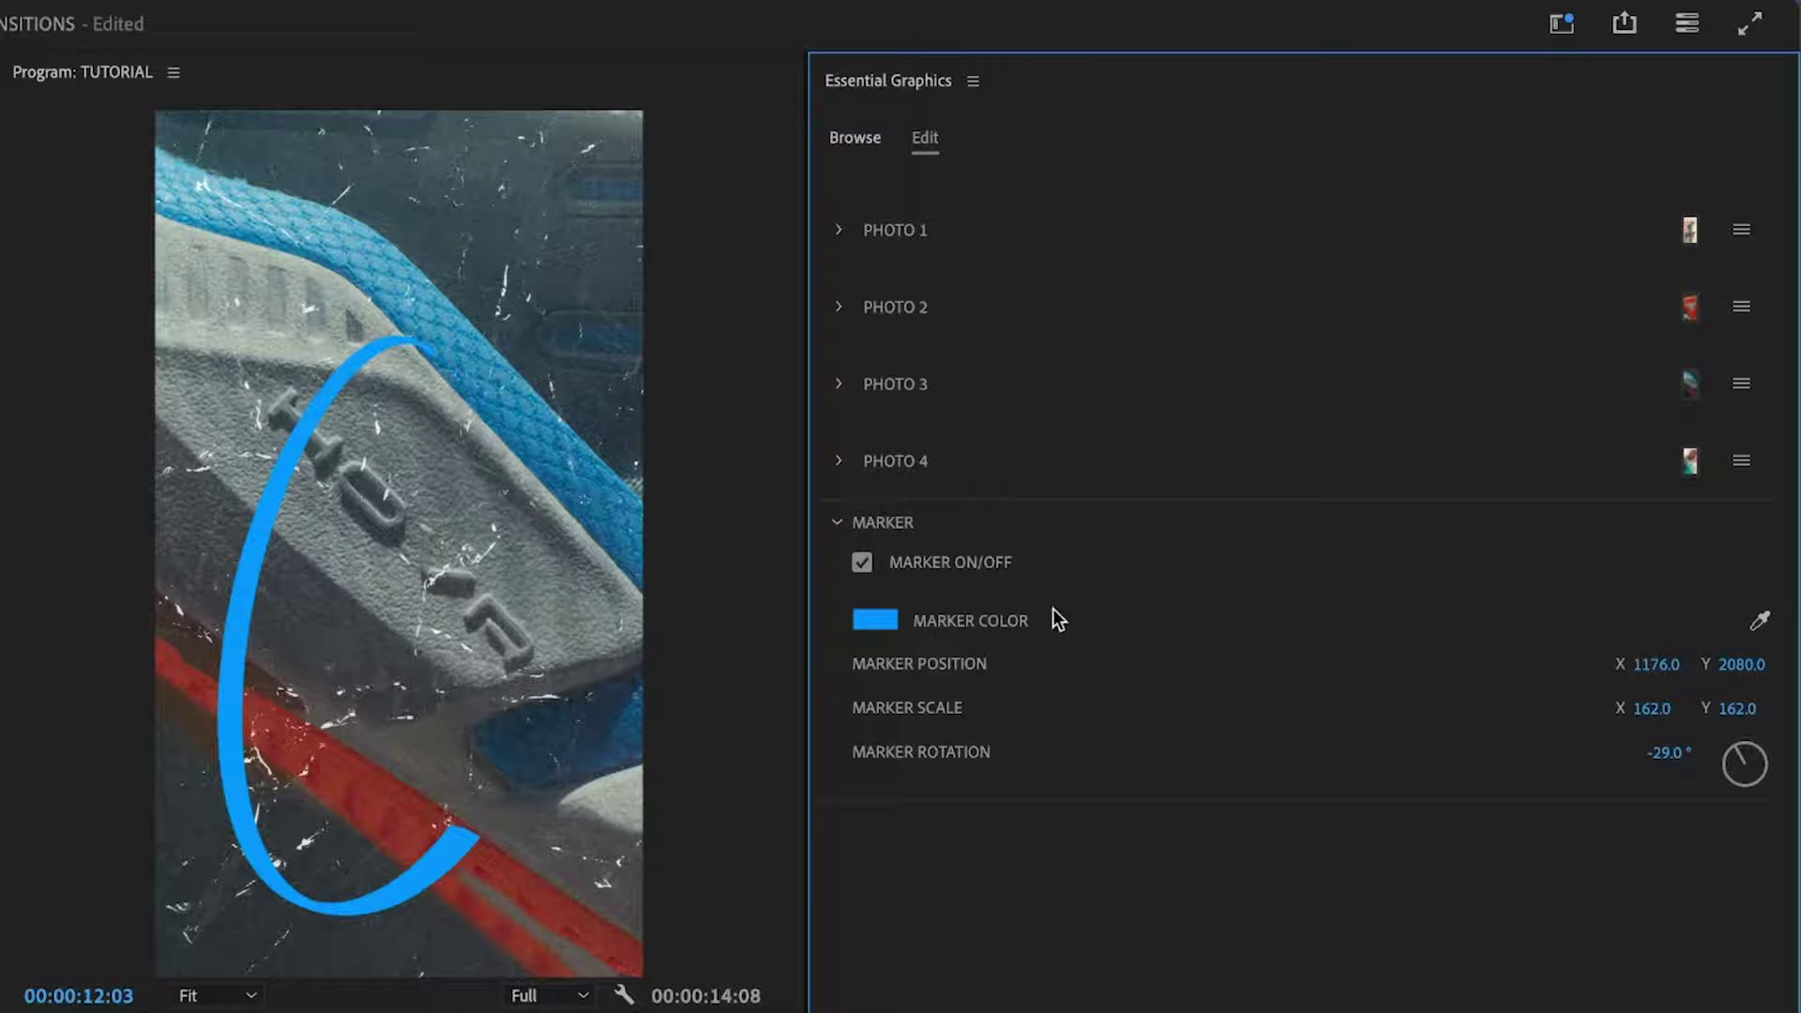
Rotate the marker ring to 88°, scale it to 123, and move it to X 1146.
drag(1736, 760, 1789, 762)
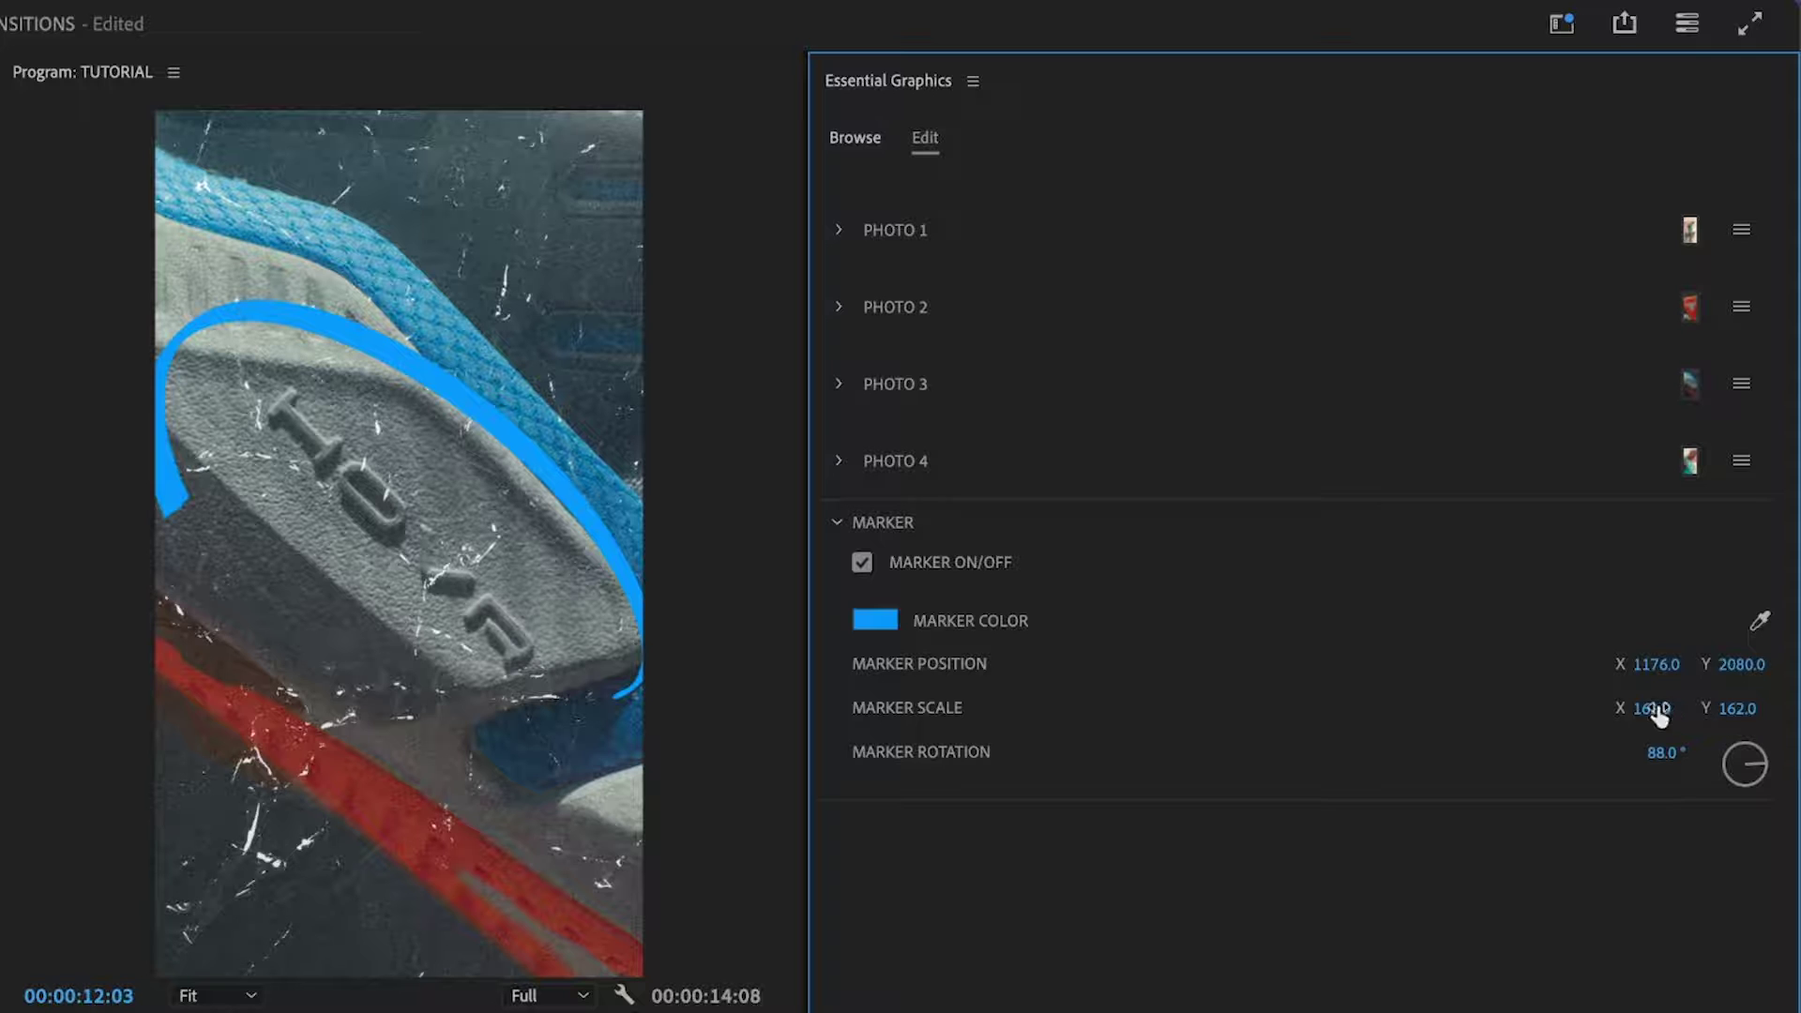
drag(1653, 711, 1616, 711)
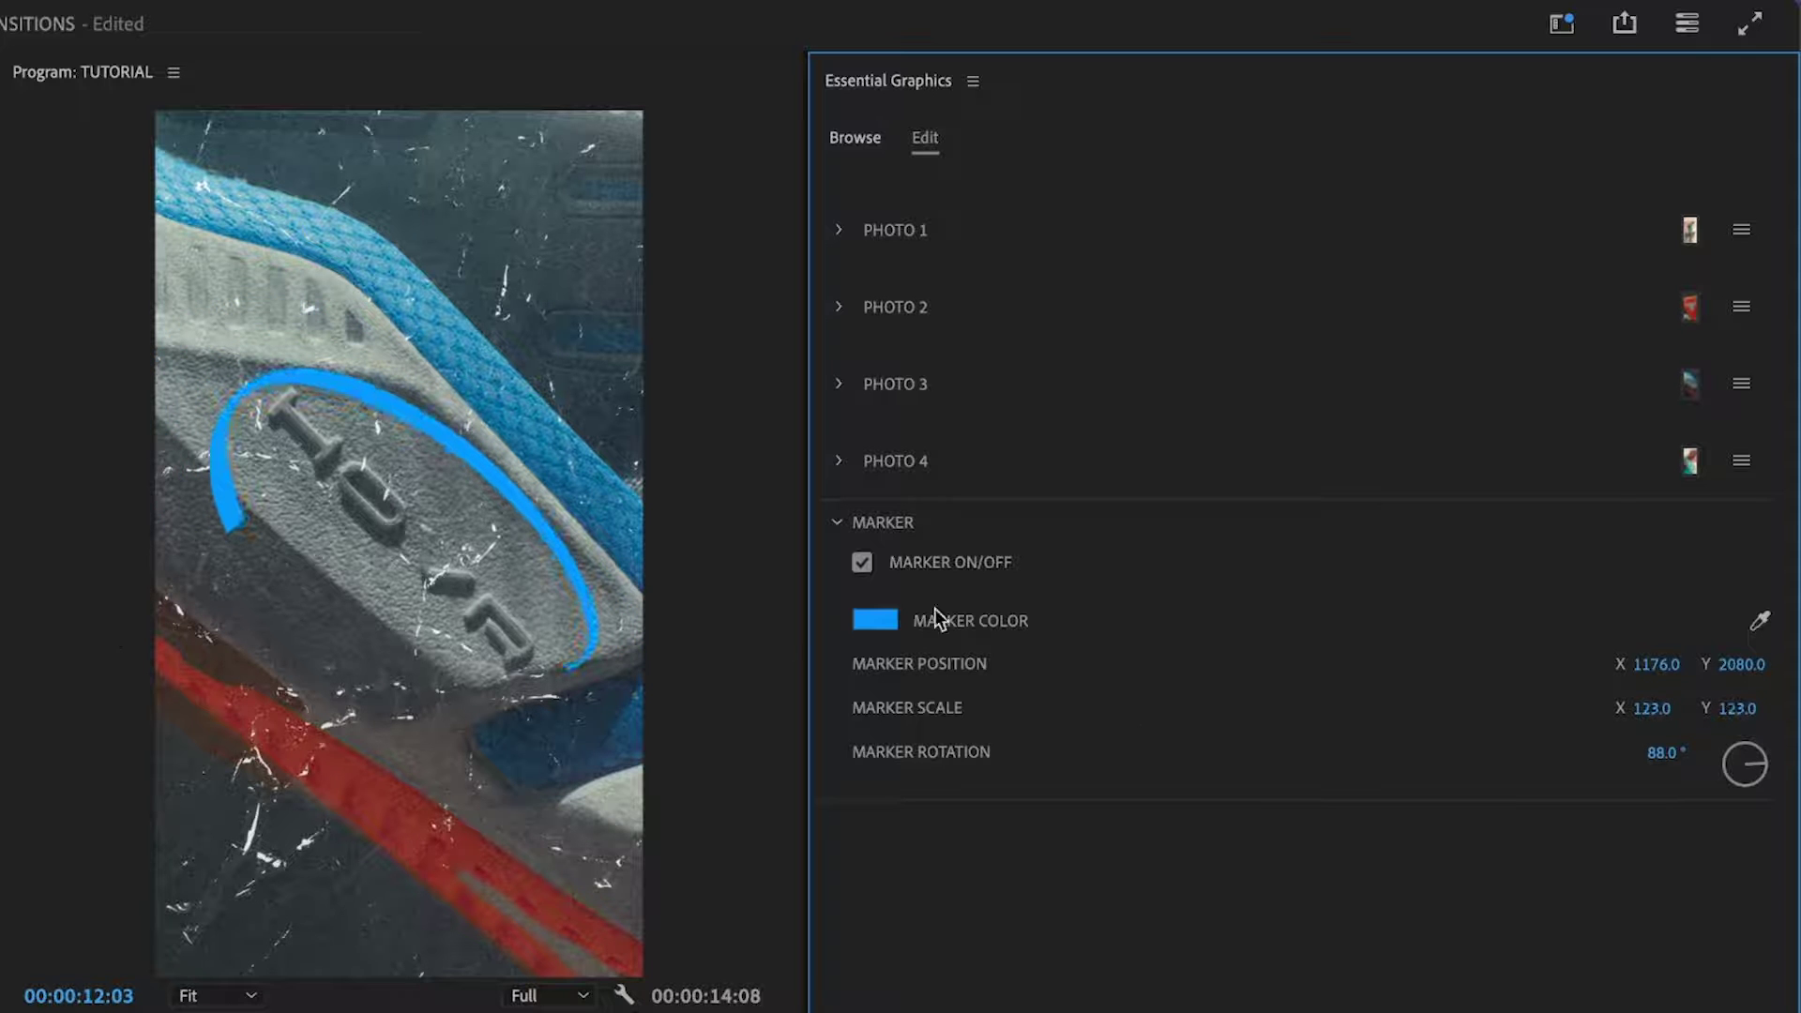
key(space)
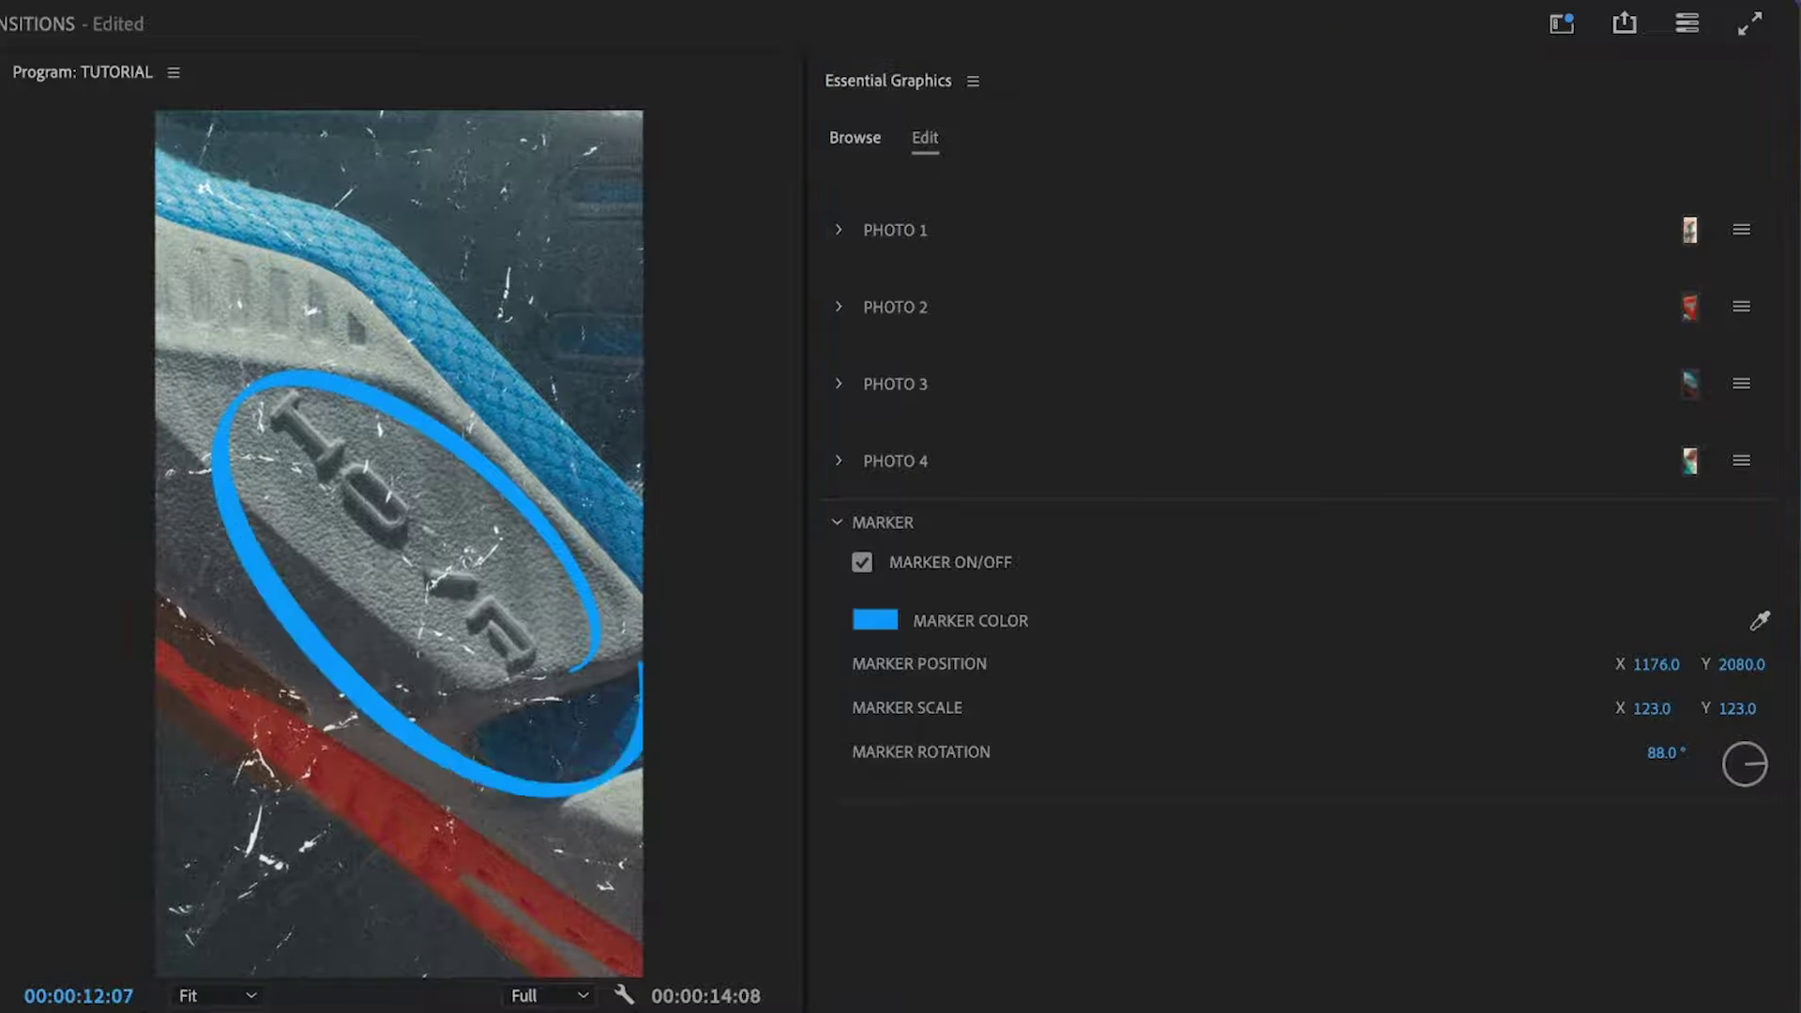
mouse_move(1656, 664)
mouse_down()
mouse_move(1628, 664)
mouse_move(1725, 668)
mouse_up()
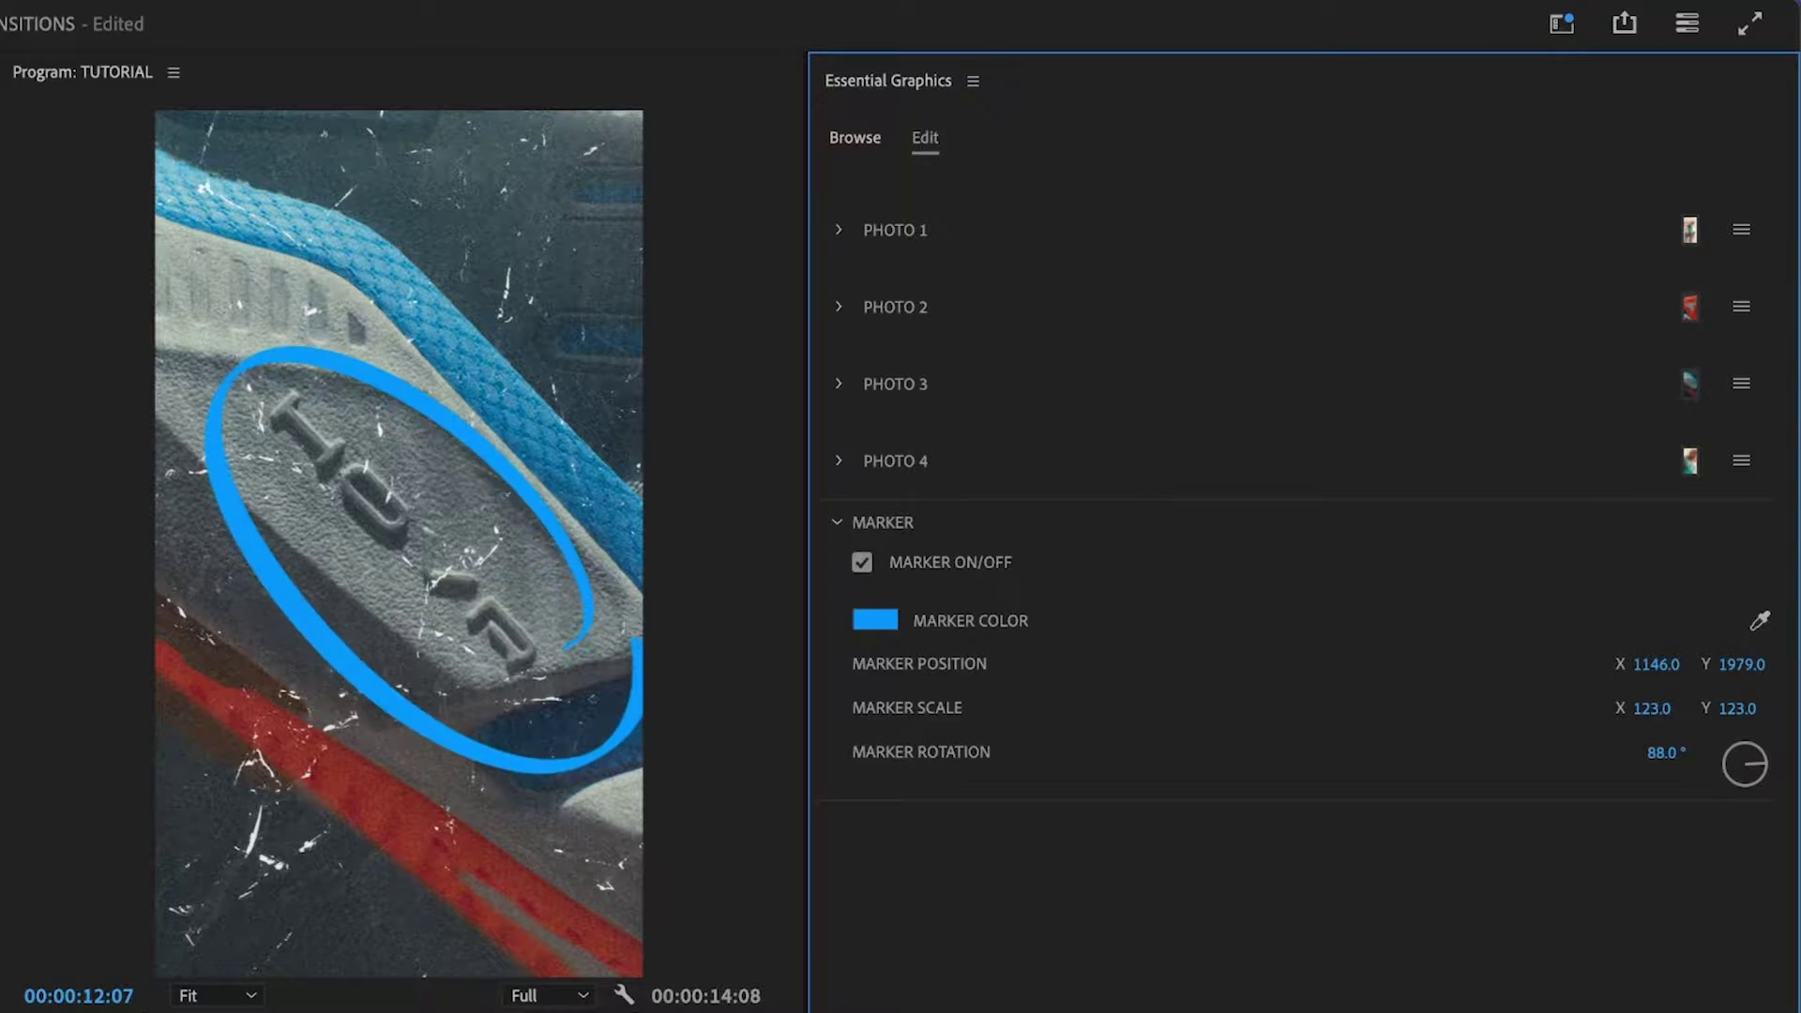
Zoom out the timeline and play back from just before the edited transition.
key(minus)
key(minus)
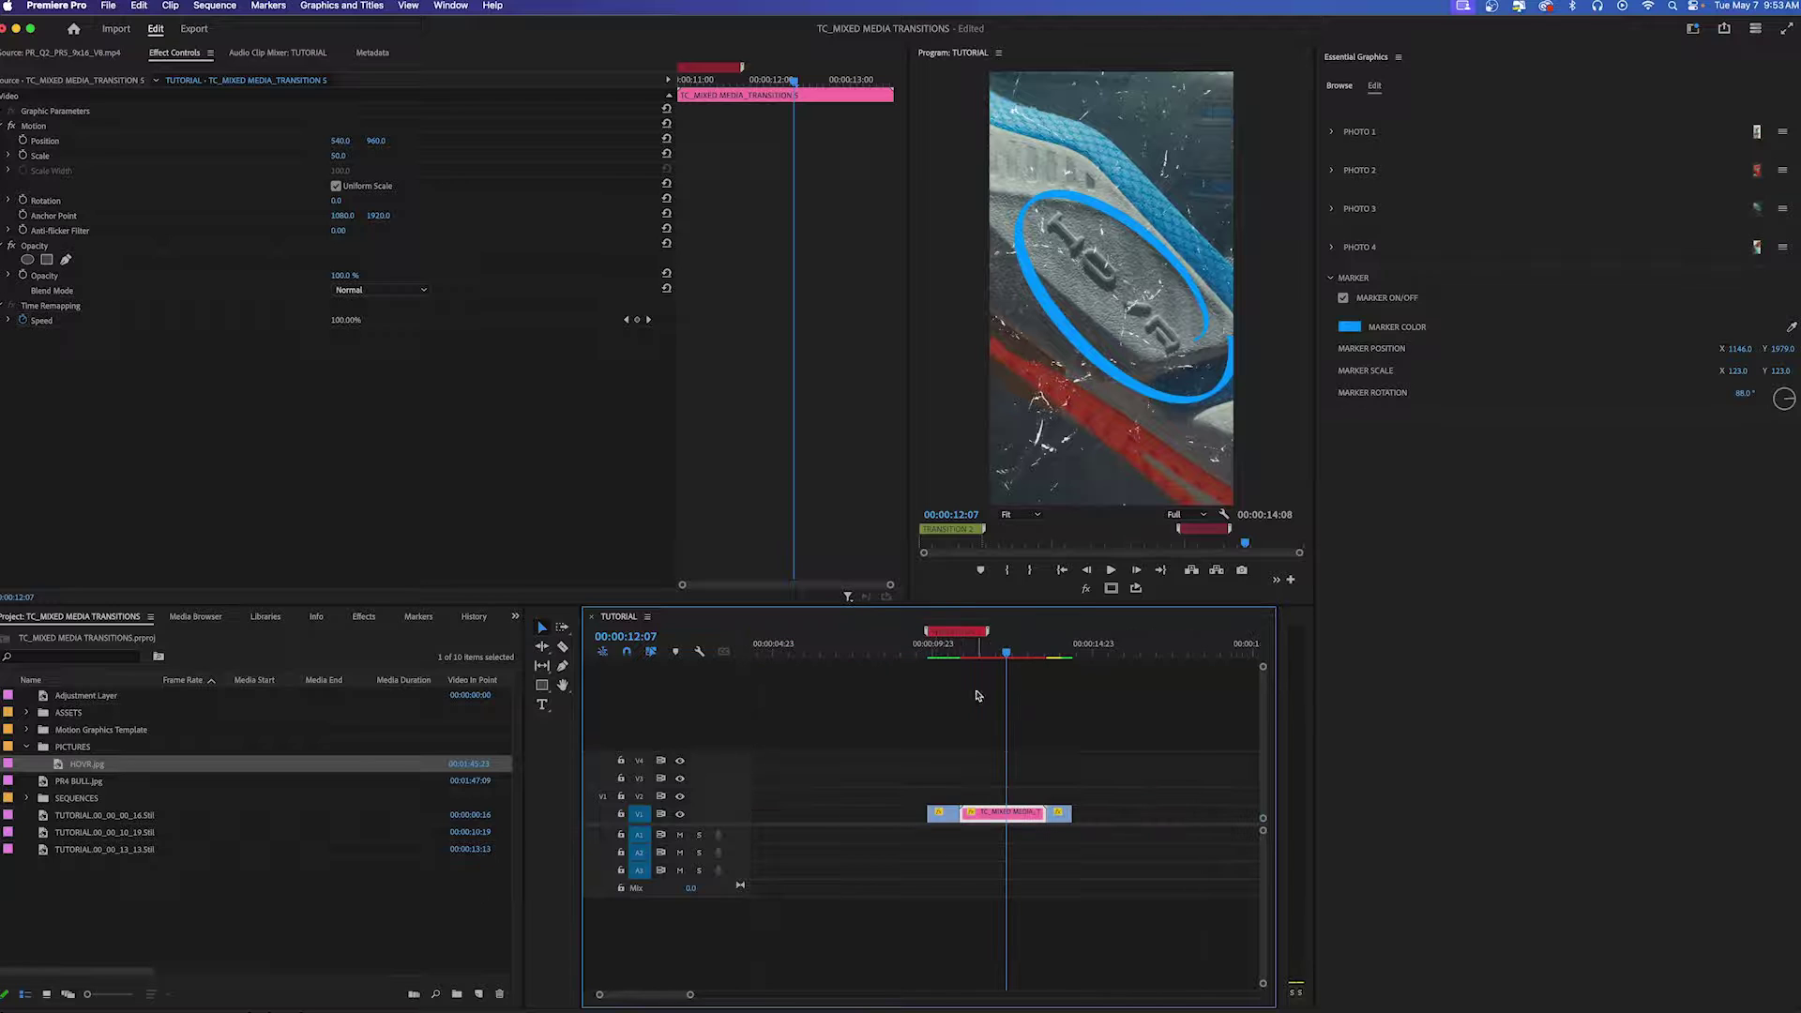
click(926, 651)
key(space)
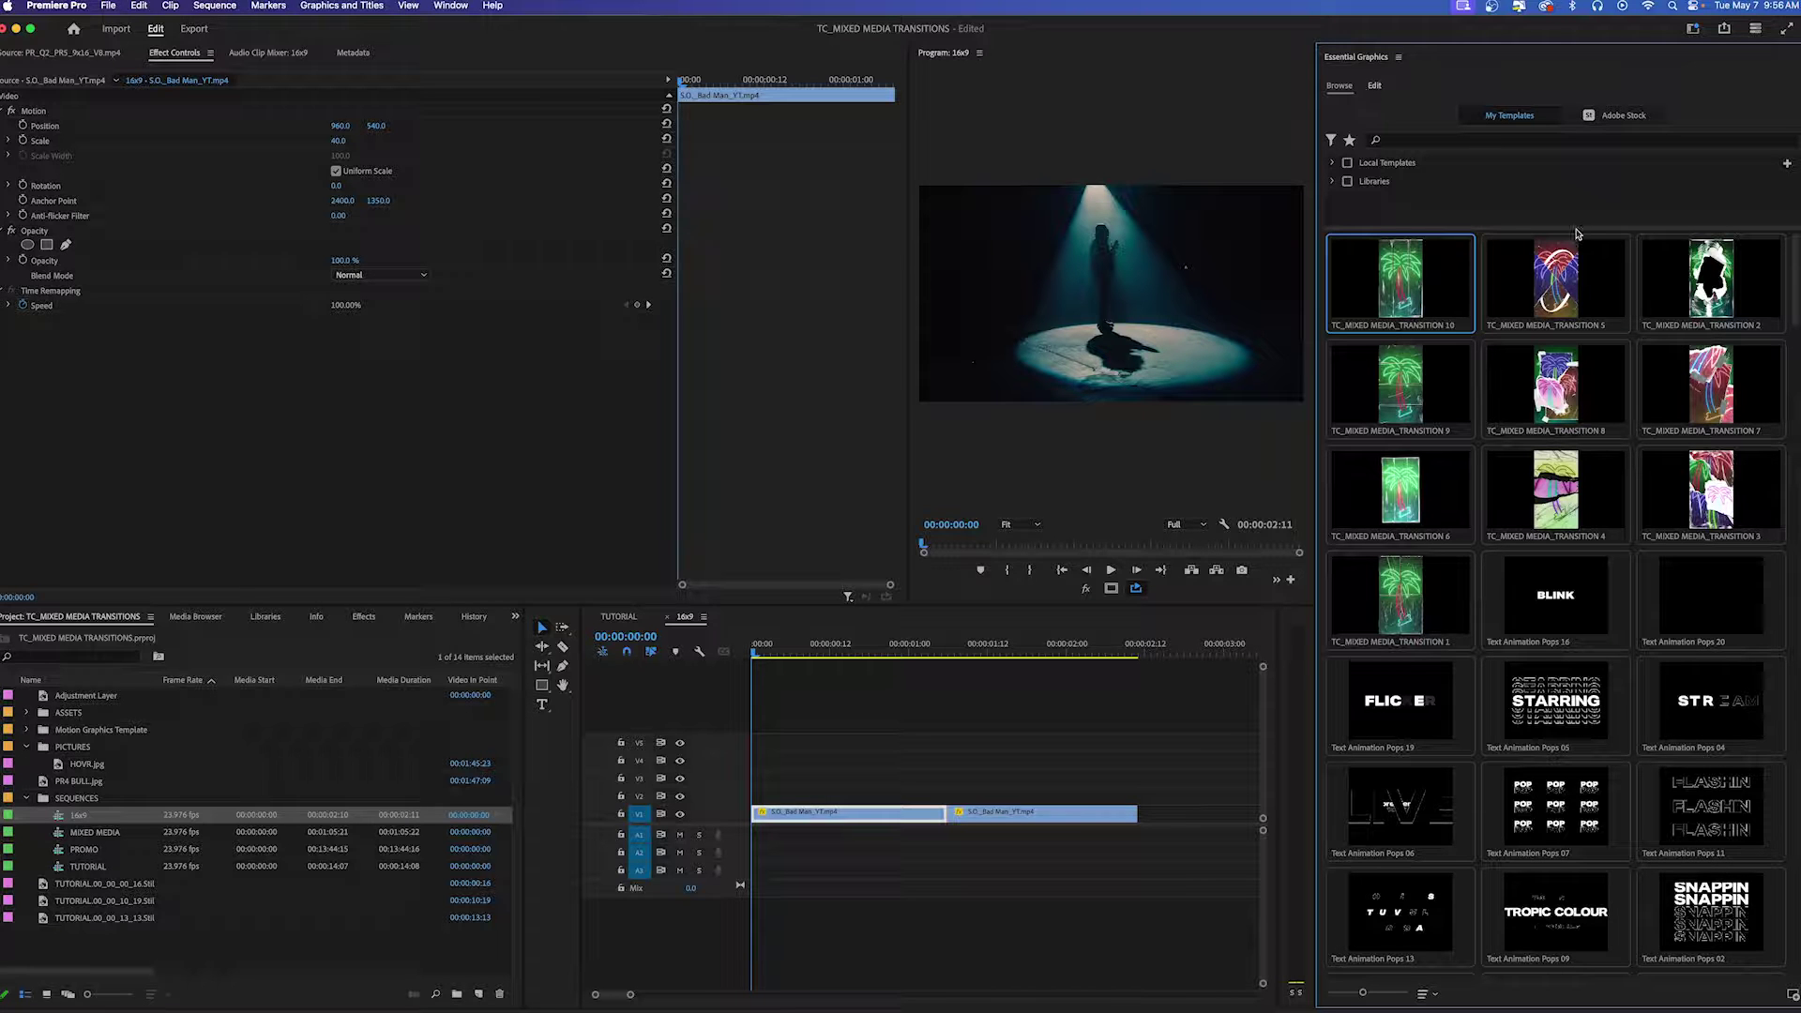
Place TC_MIXED MEDIA_TRANSITION 10 on V2 over the cut and select it.
mouse_move(1416, 299)
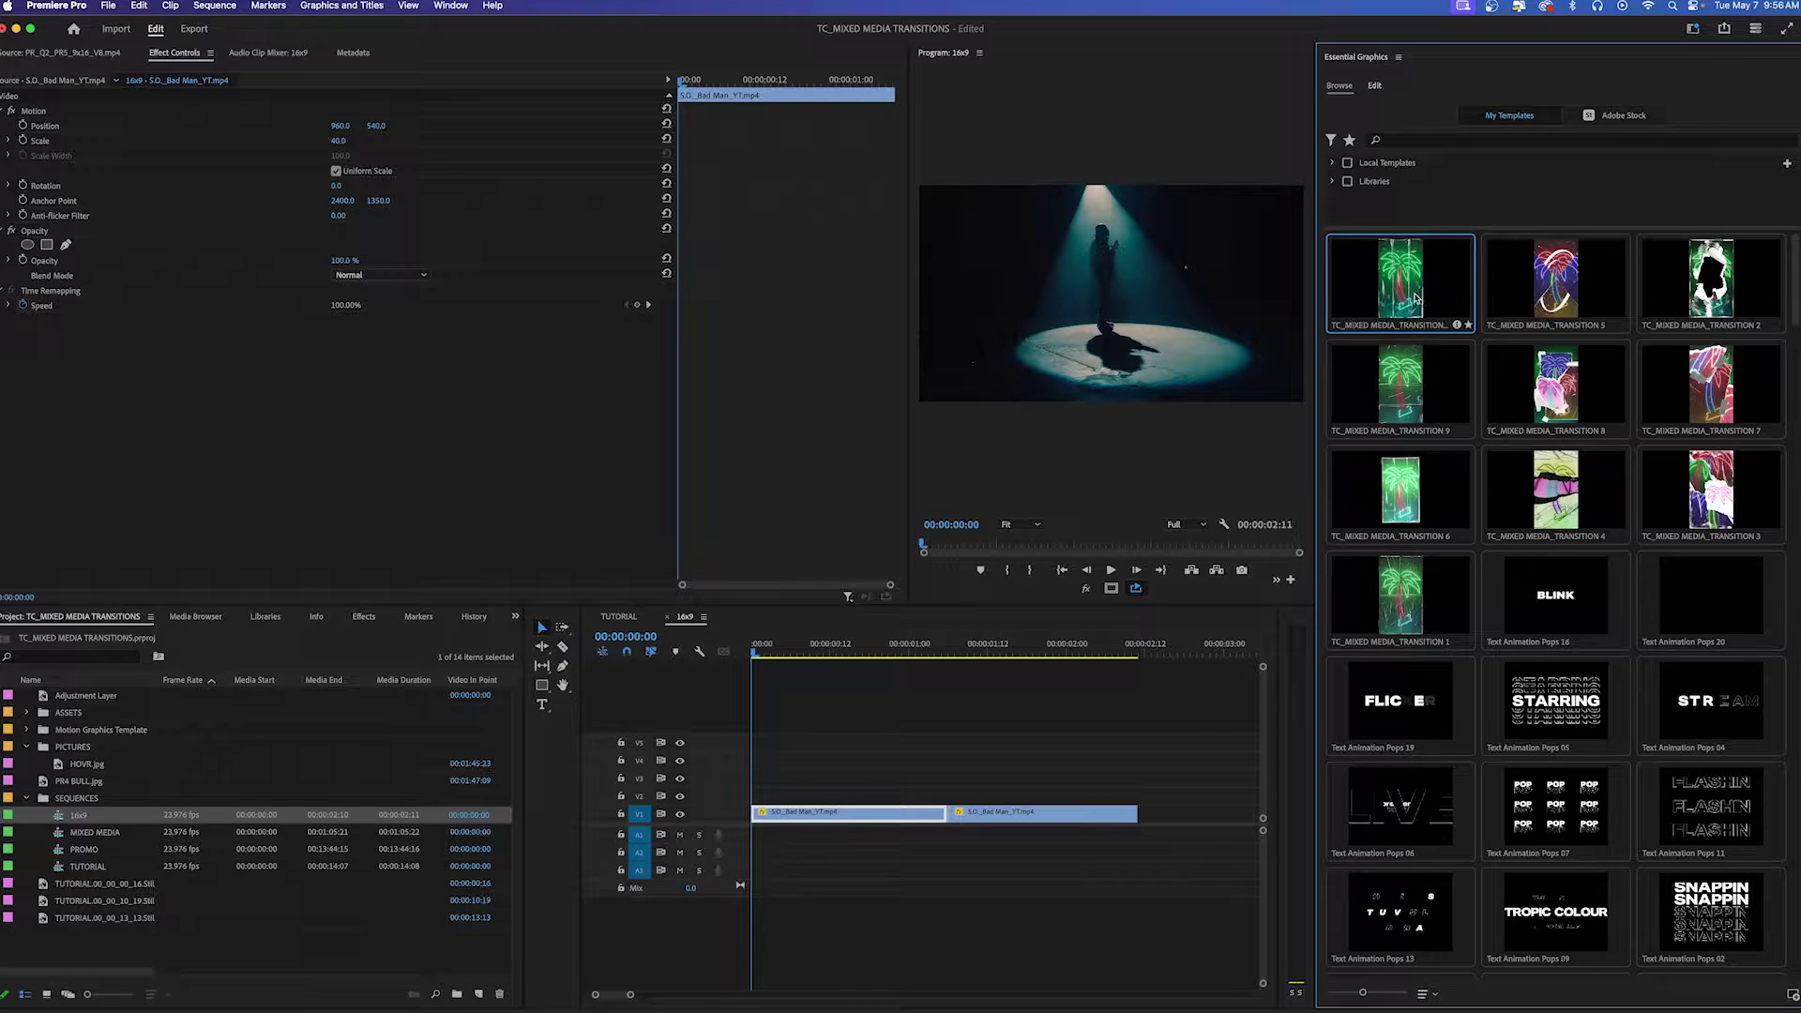
drag(1416, 298, 883, 796)
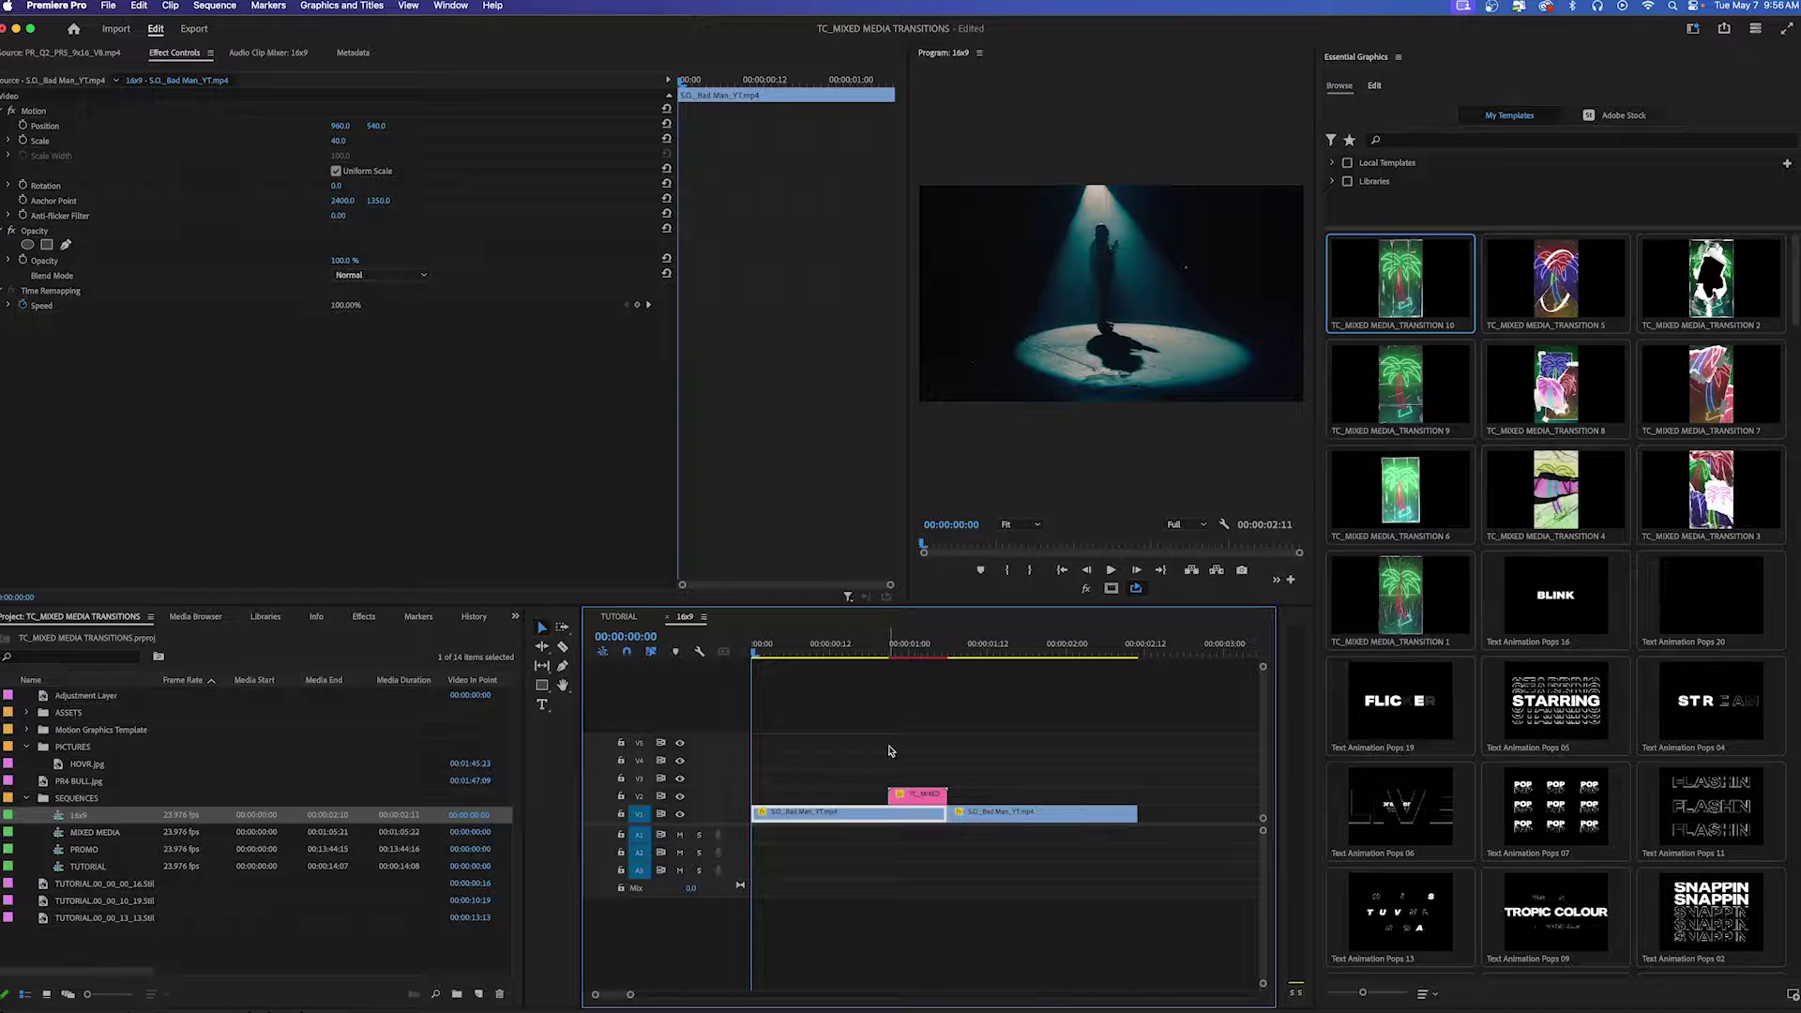
click(919, 641)
click(914, 795)
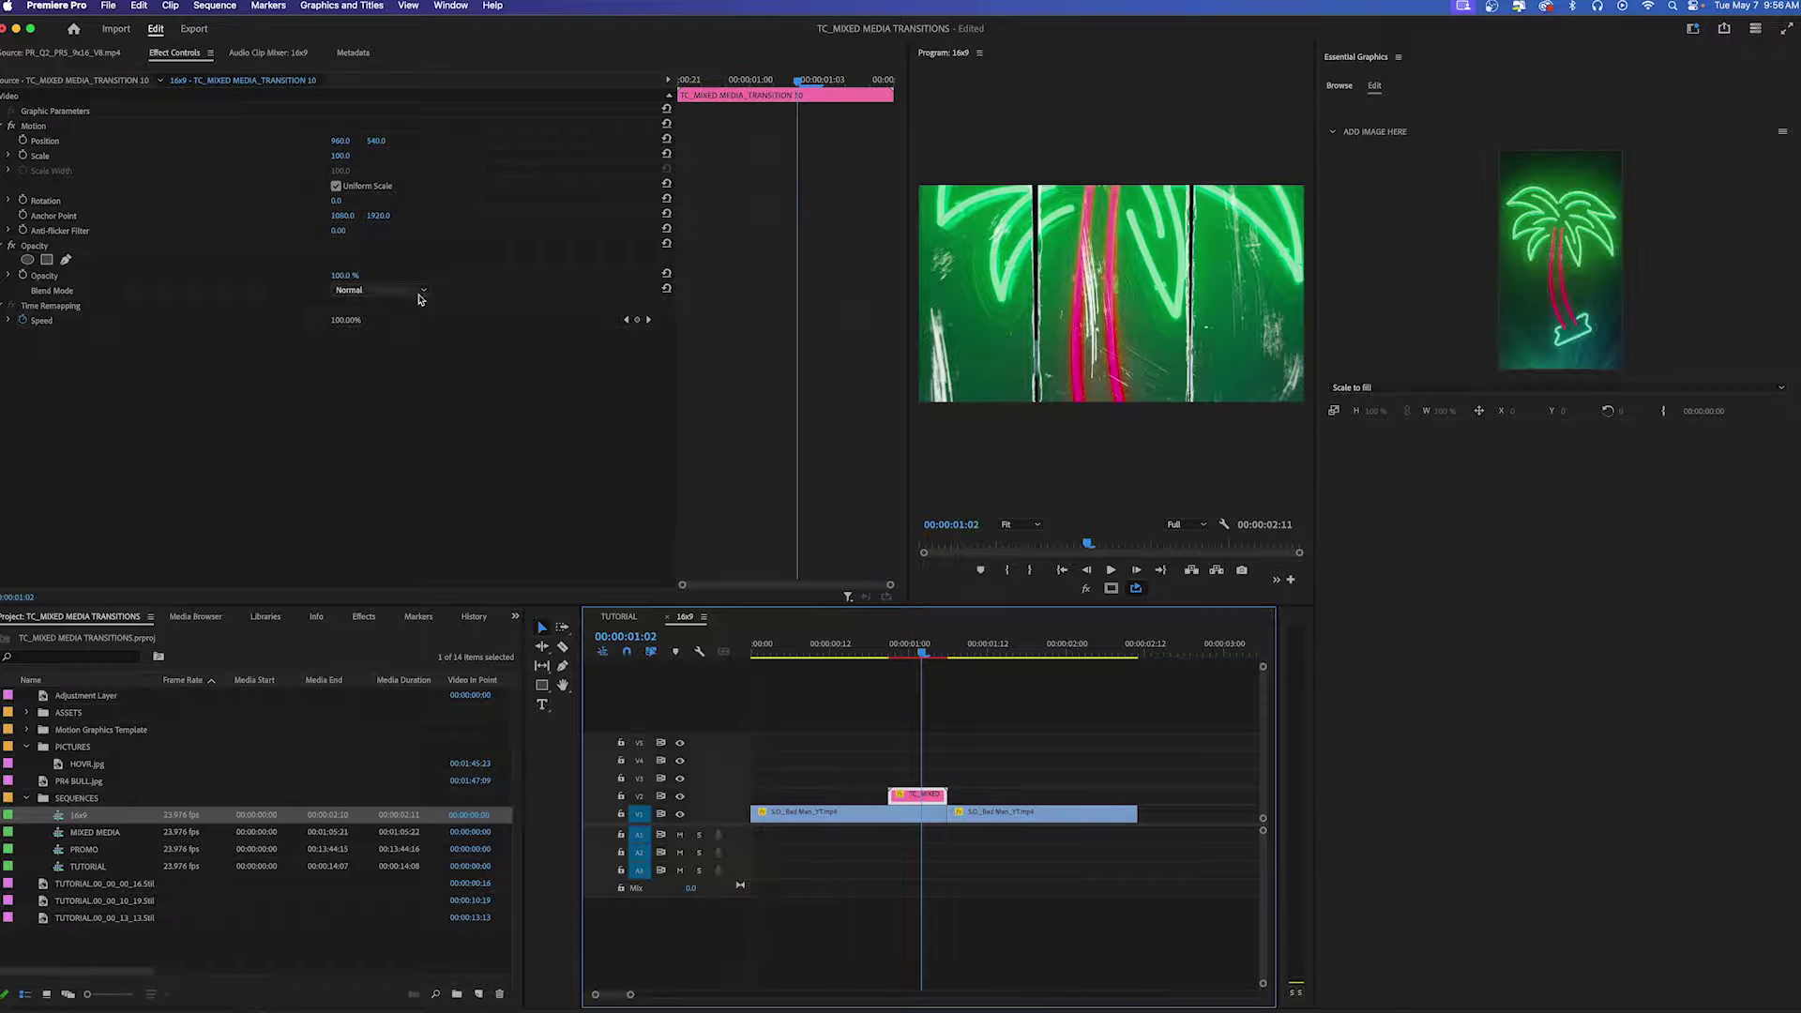
Set the transition's Scale to 50 and Rotation to 90°, then move to the second clip.
click(349, 155)
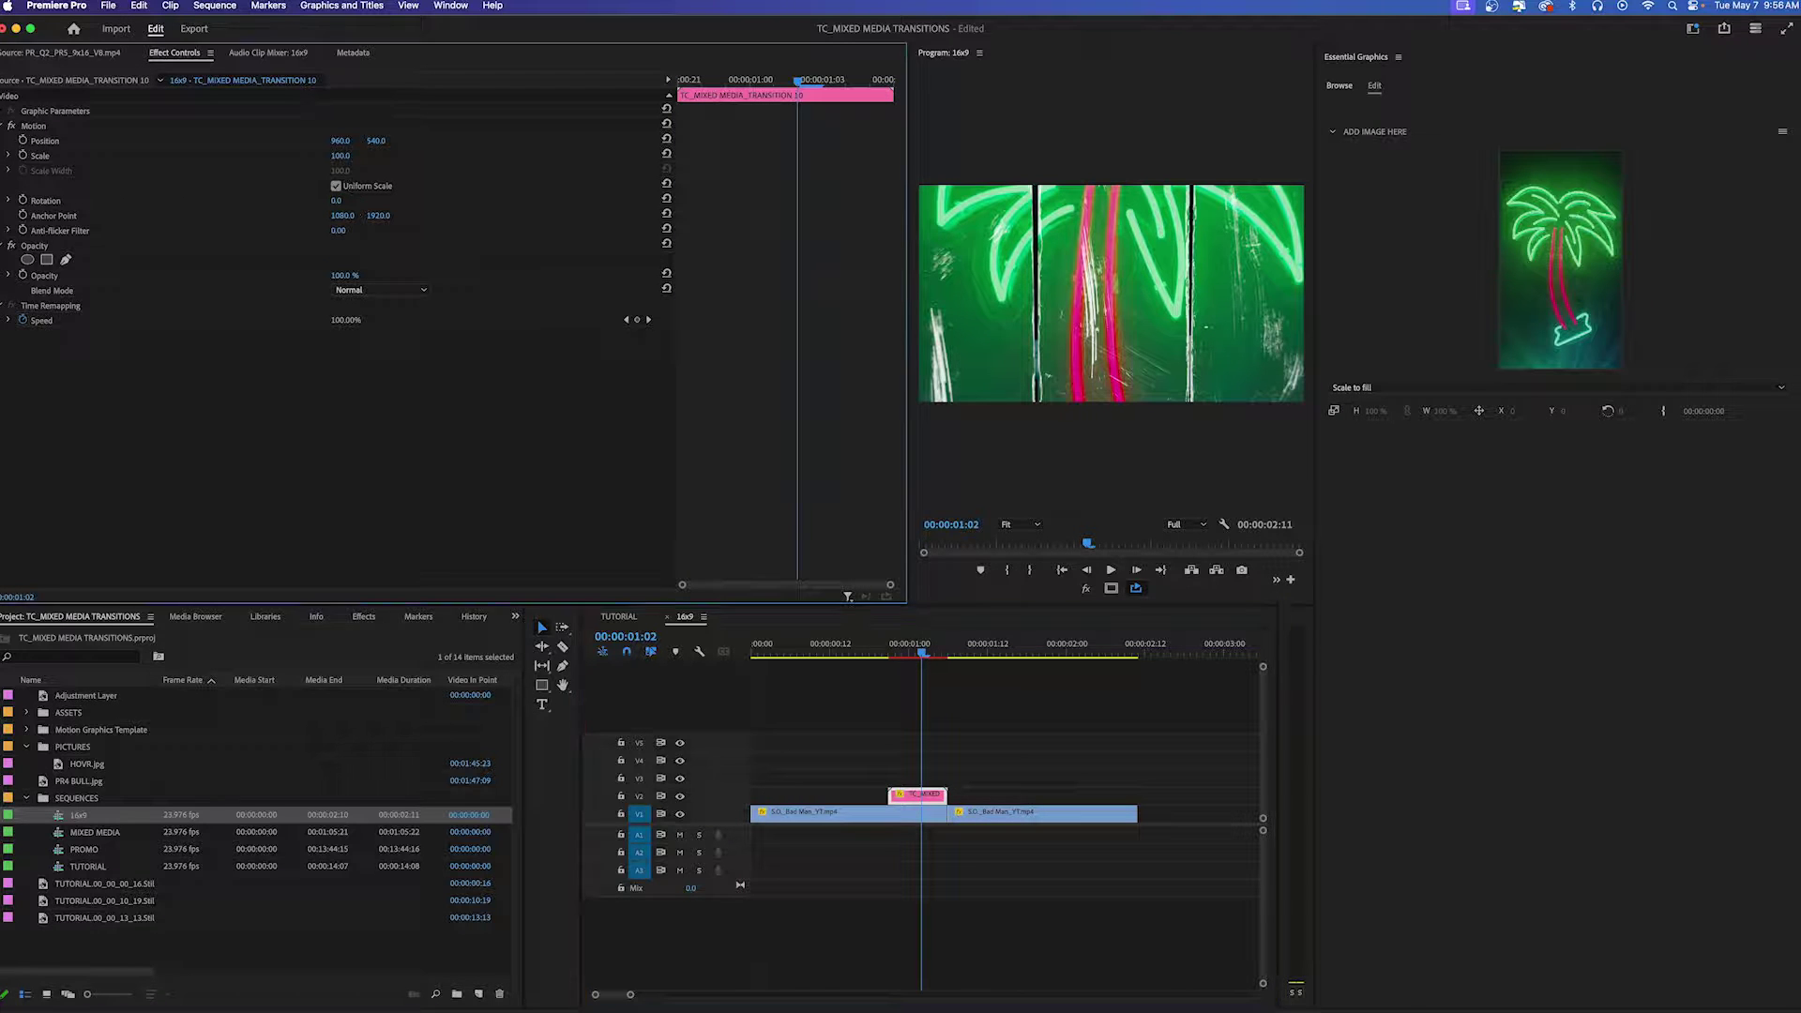
key(Return)
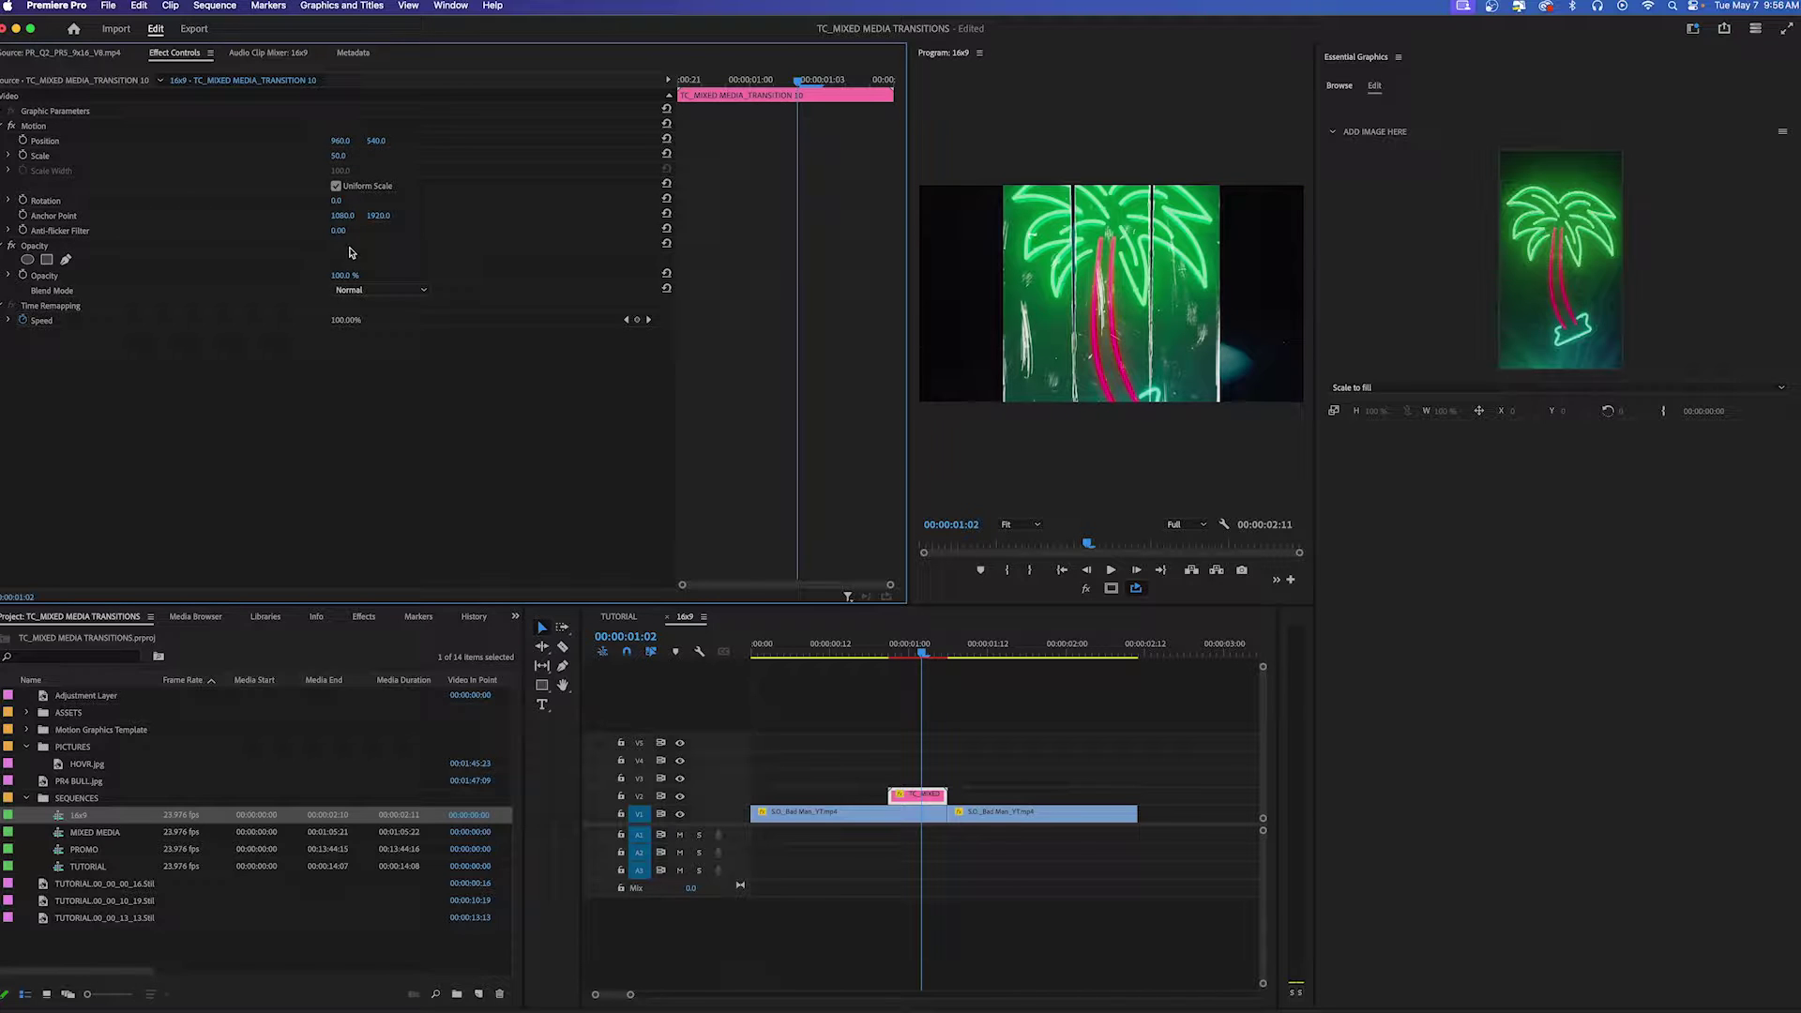
click(342, 199)
text(90)
key(Return)
click(863, 655)
key(Down)
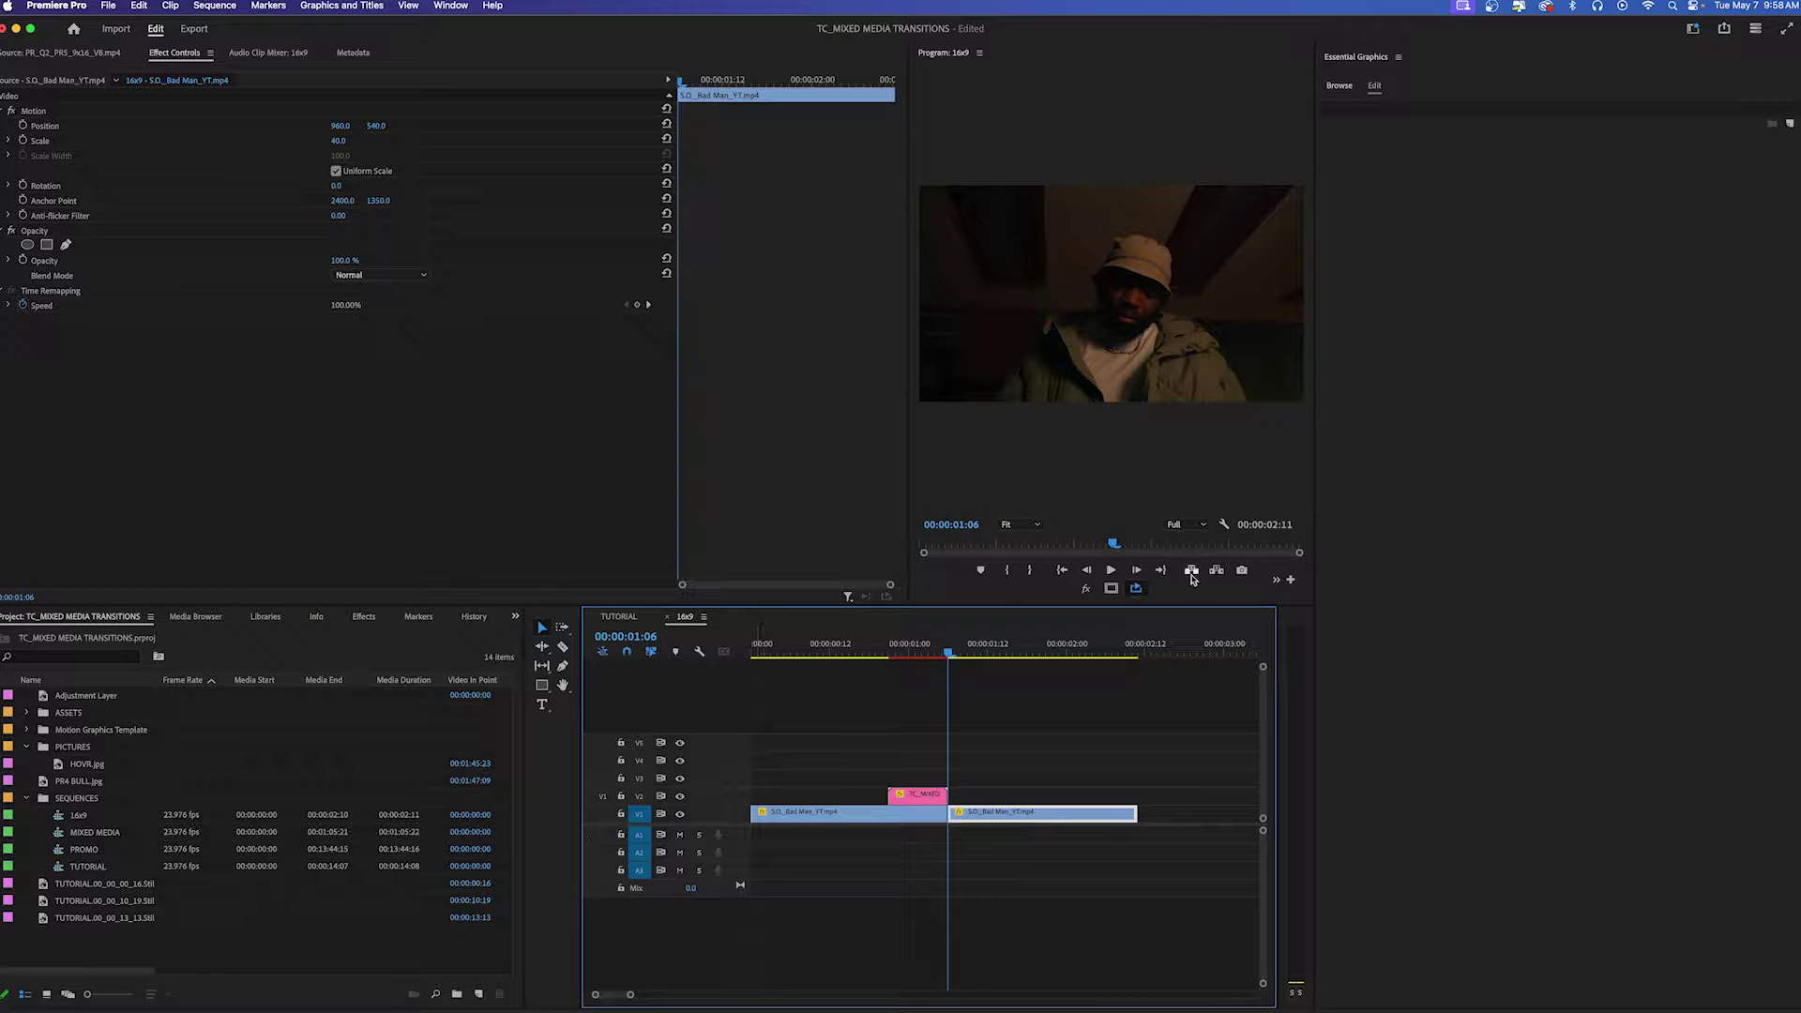
Export the current frame as a still, import it, and drop it into the transition's image.
click(1241, 571)
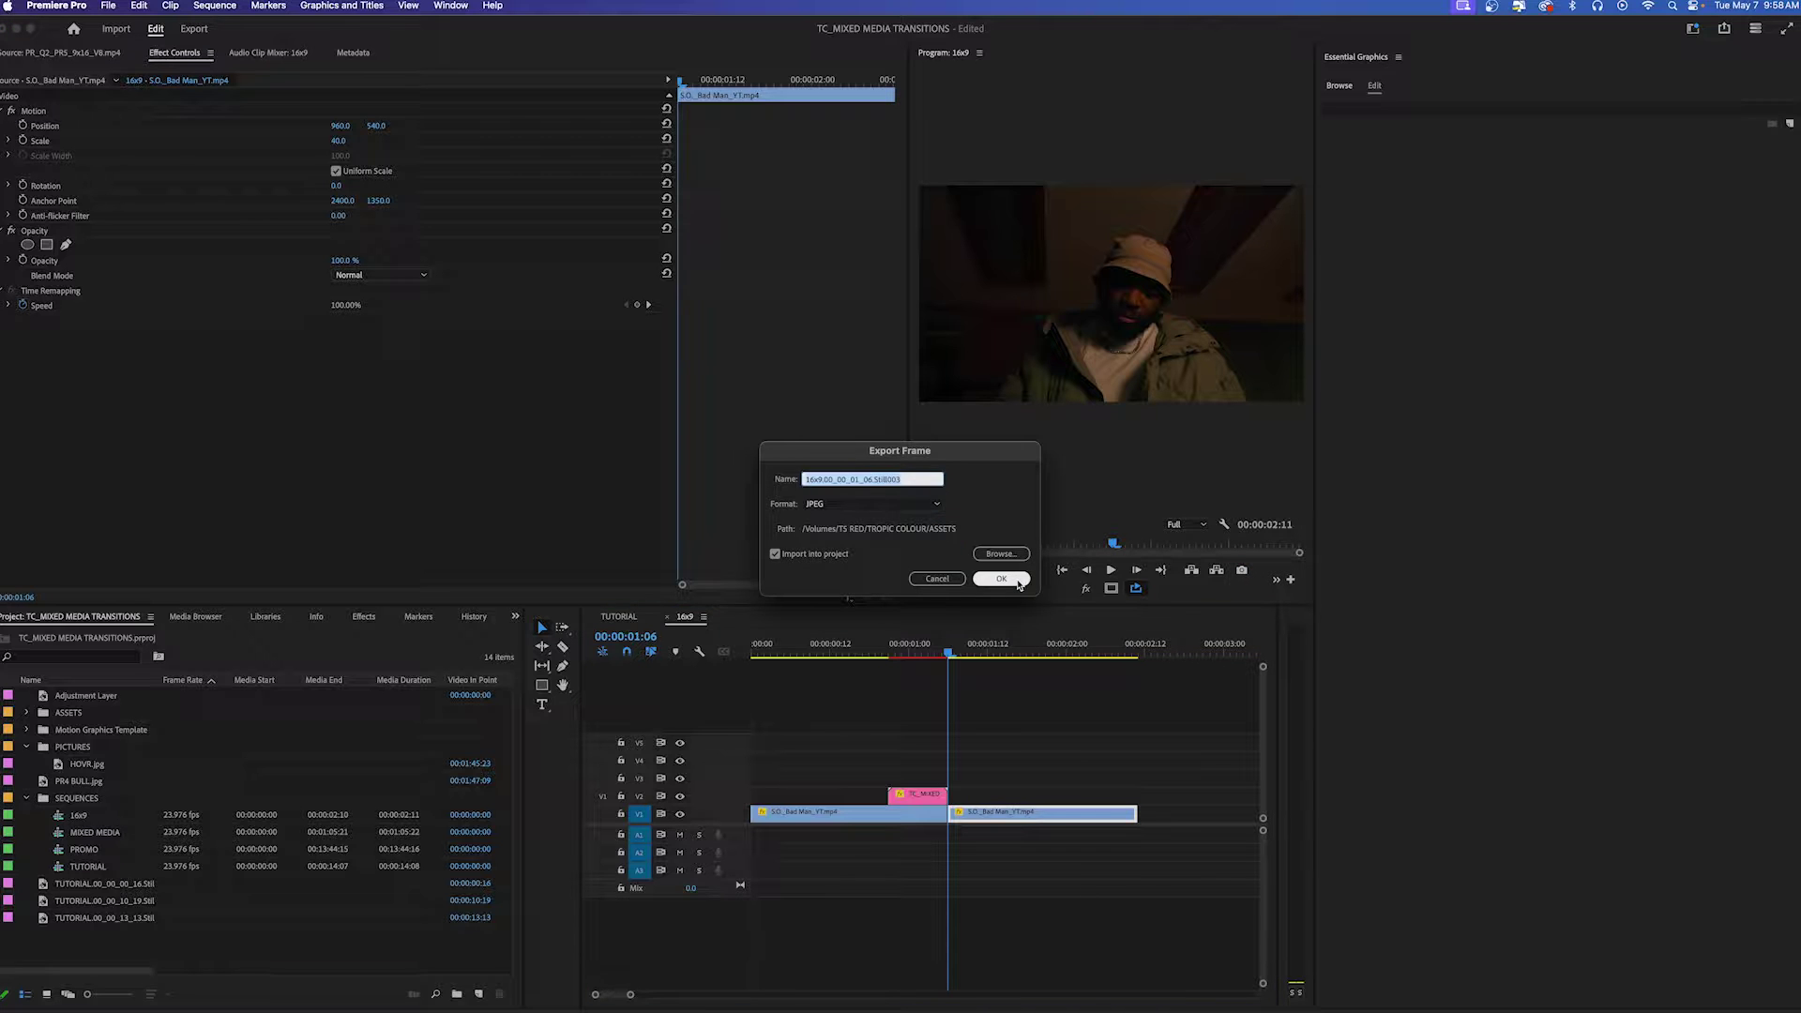
click(1001, 579)
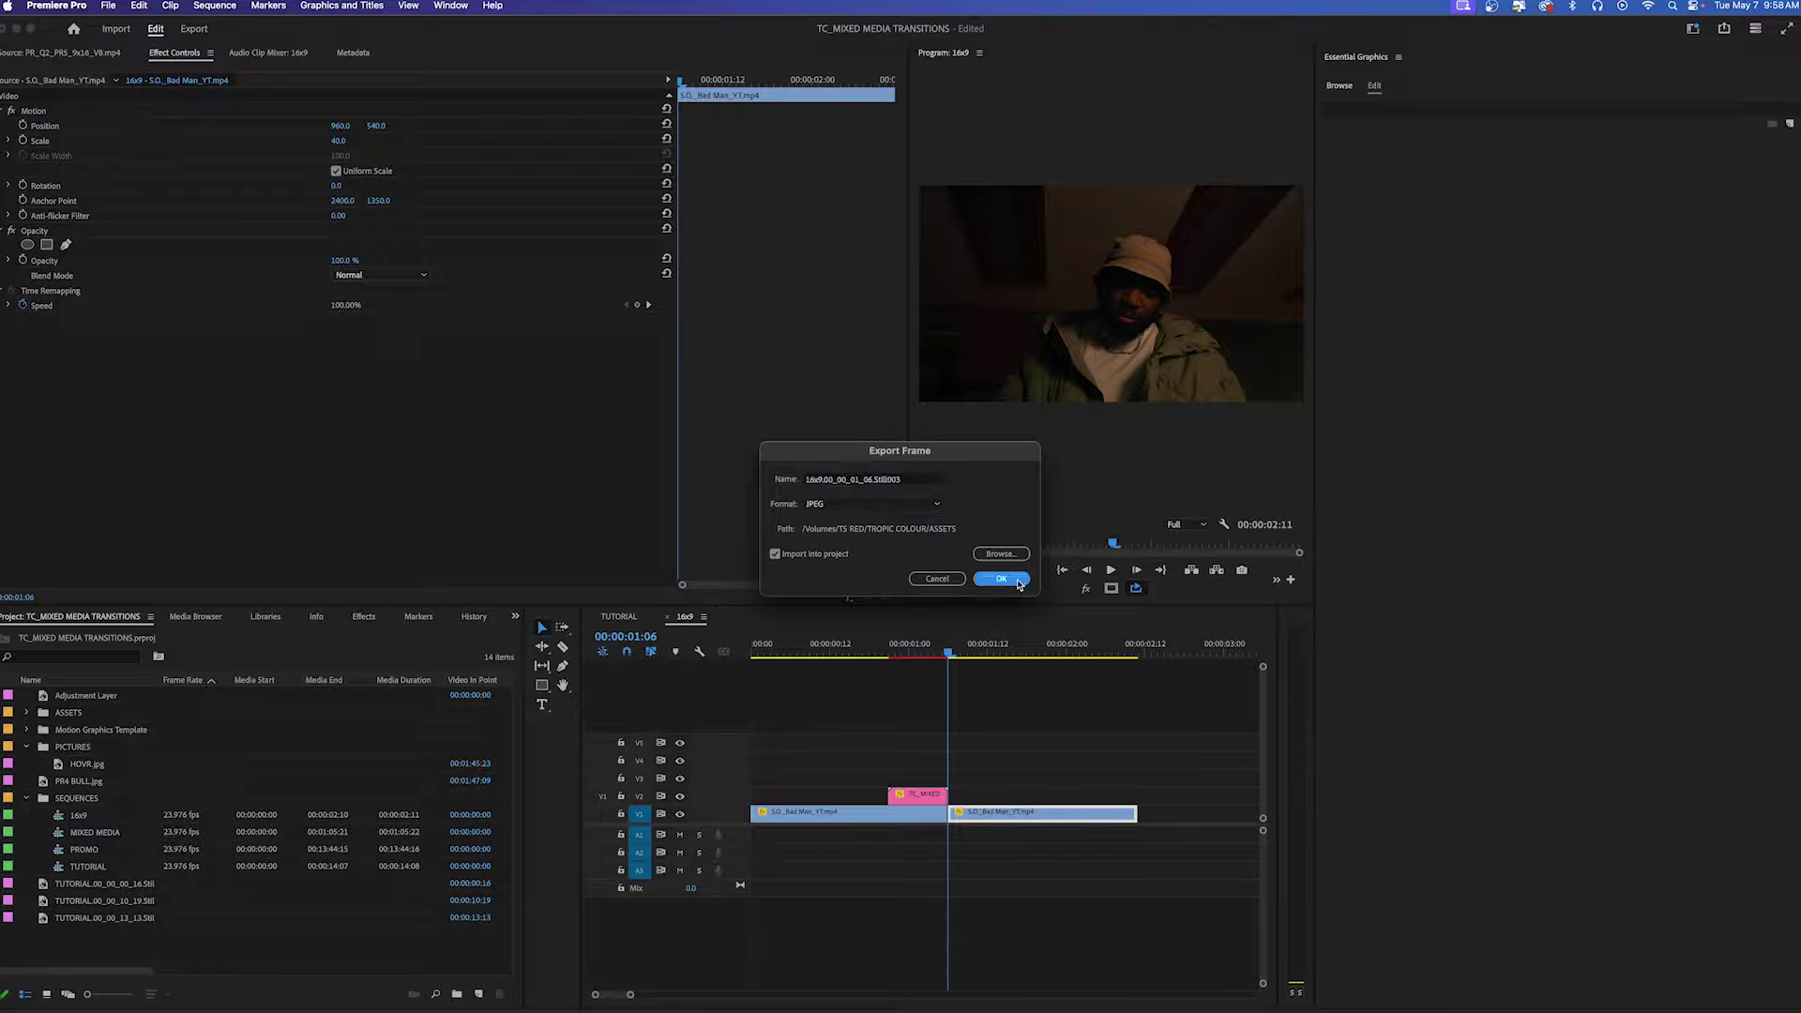
click(930, 798)
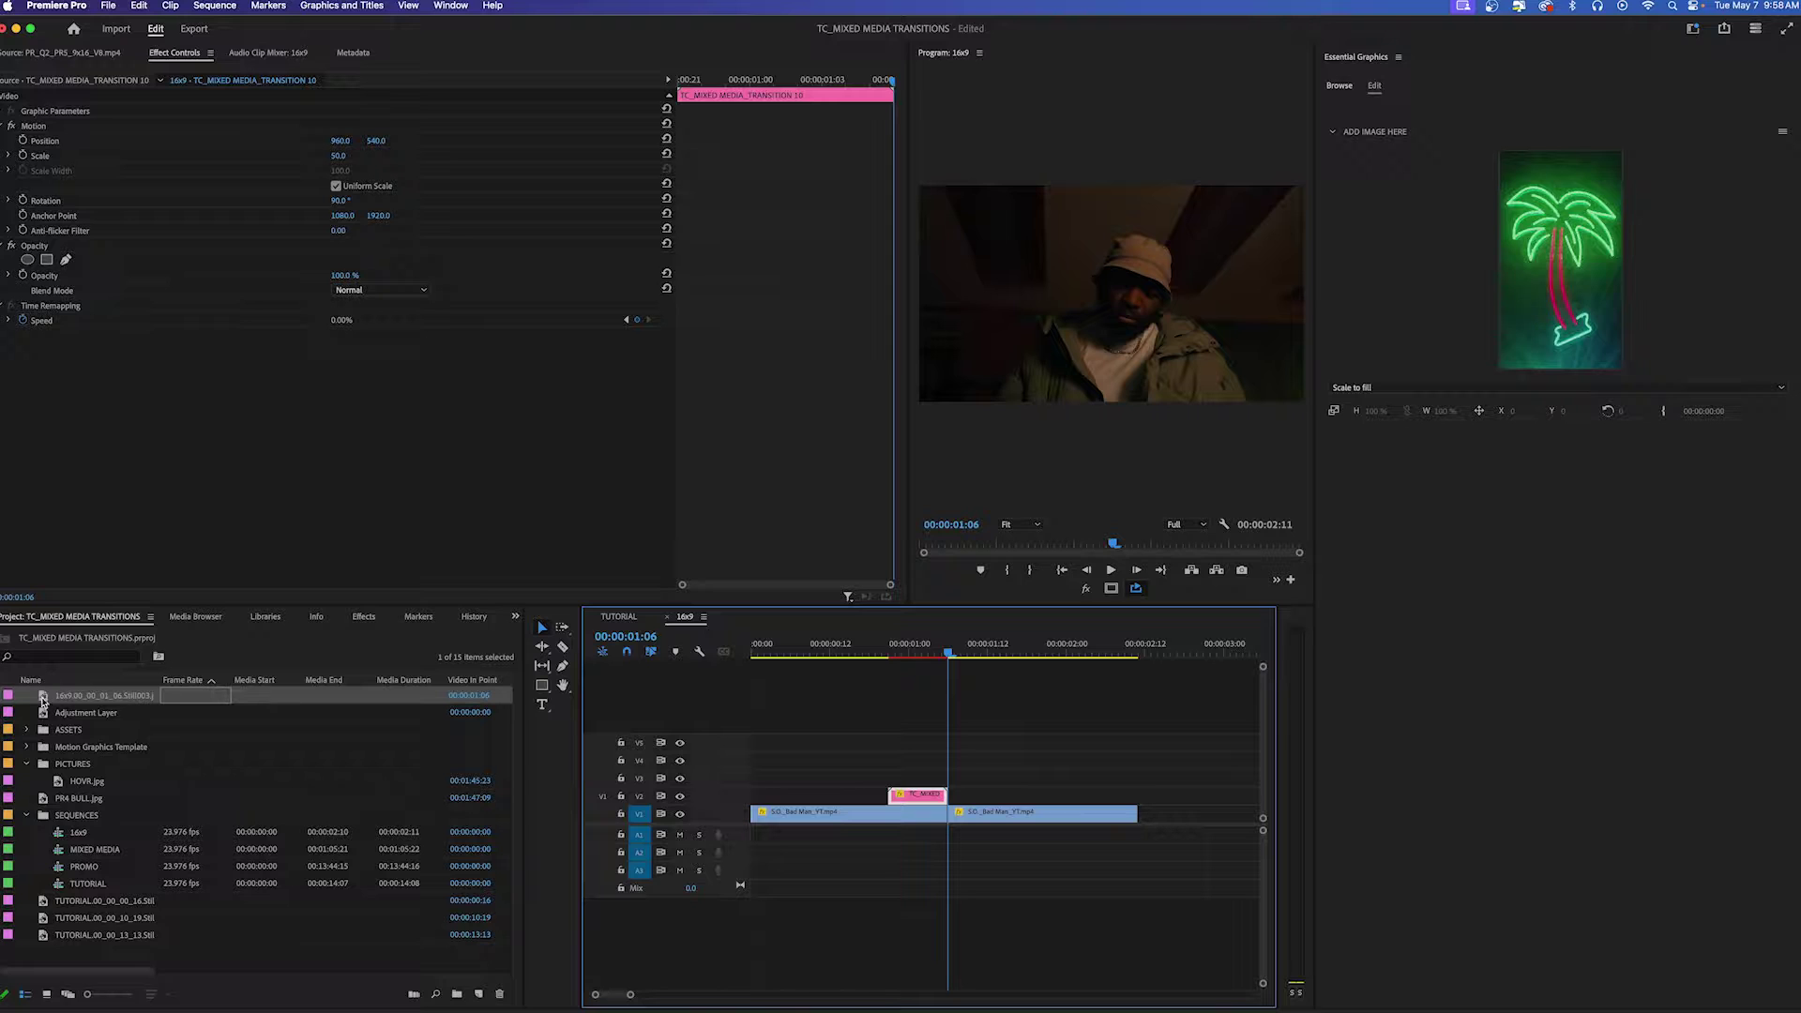
drag(42, 702, 1511, 309)
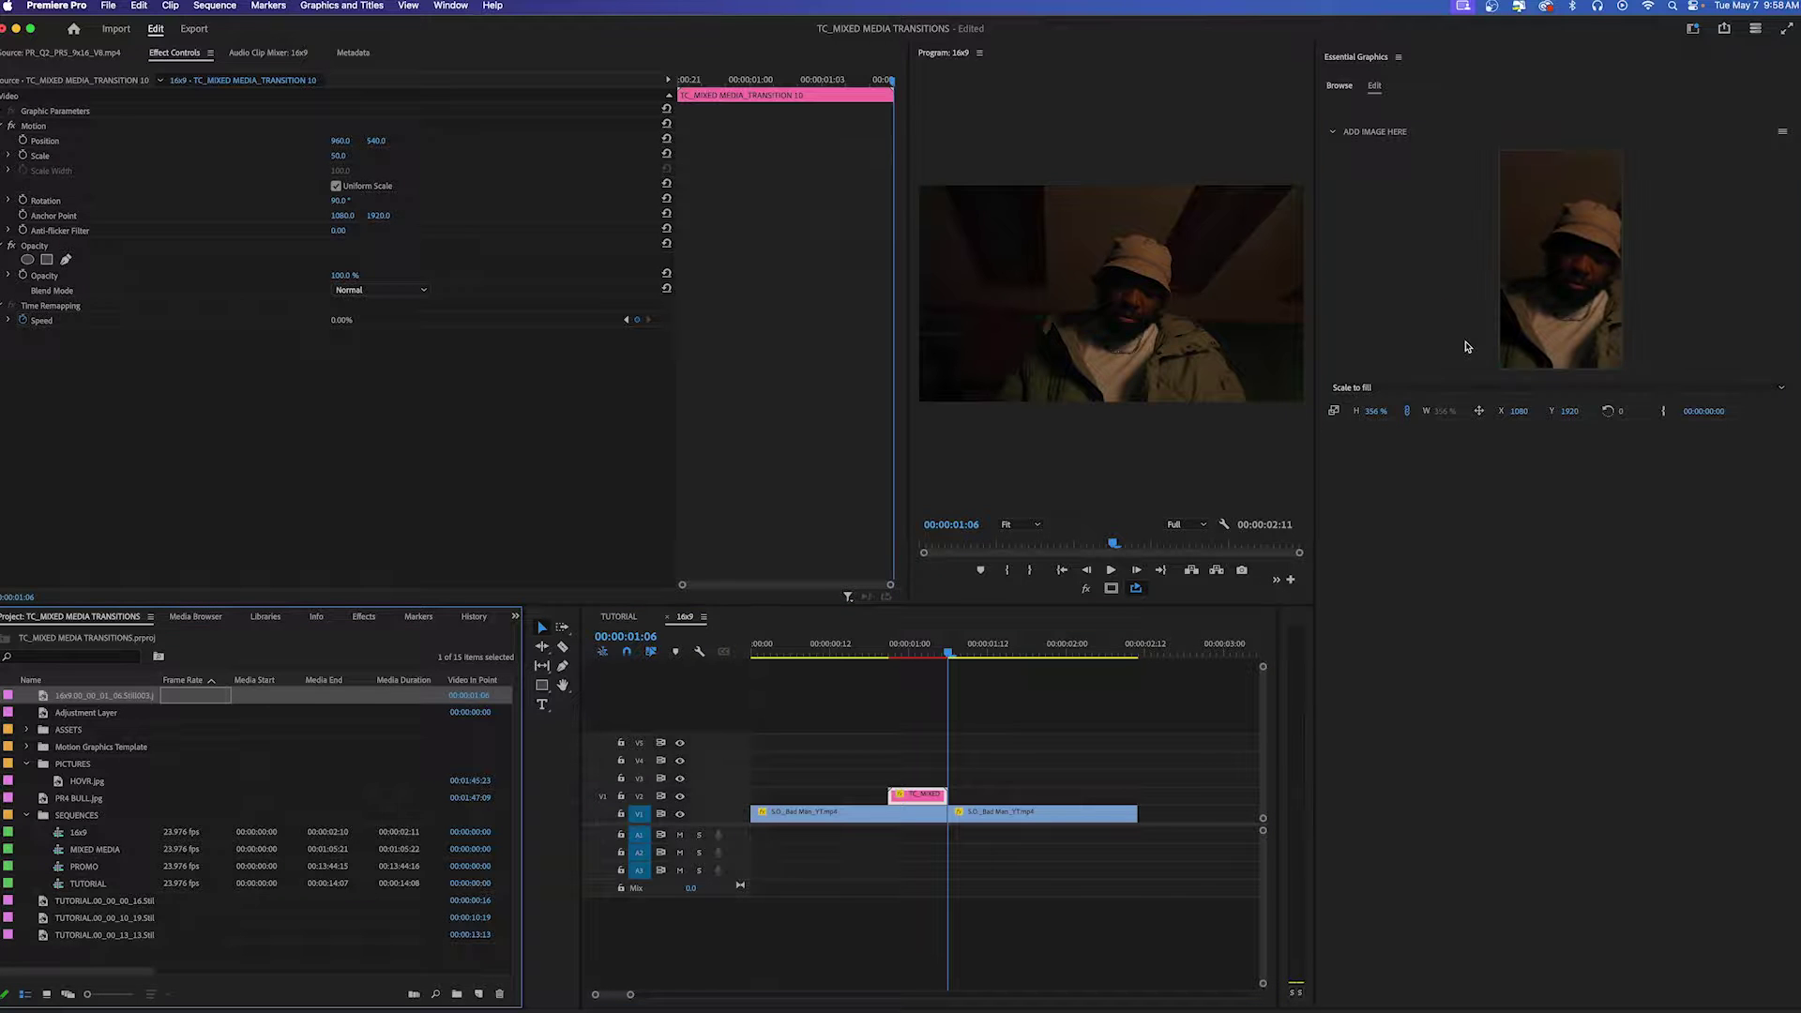
key(Left)
key(Left)
key(Left)
key(Left)
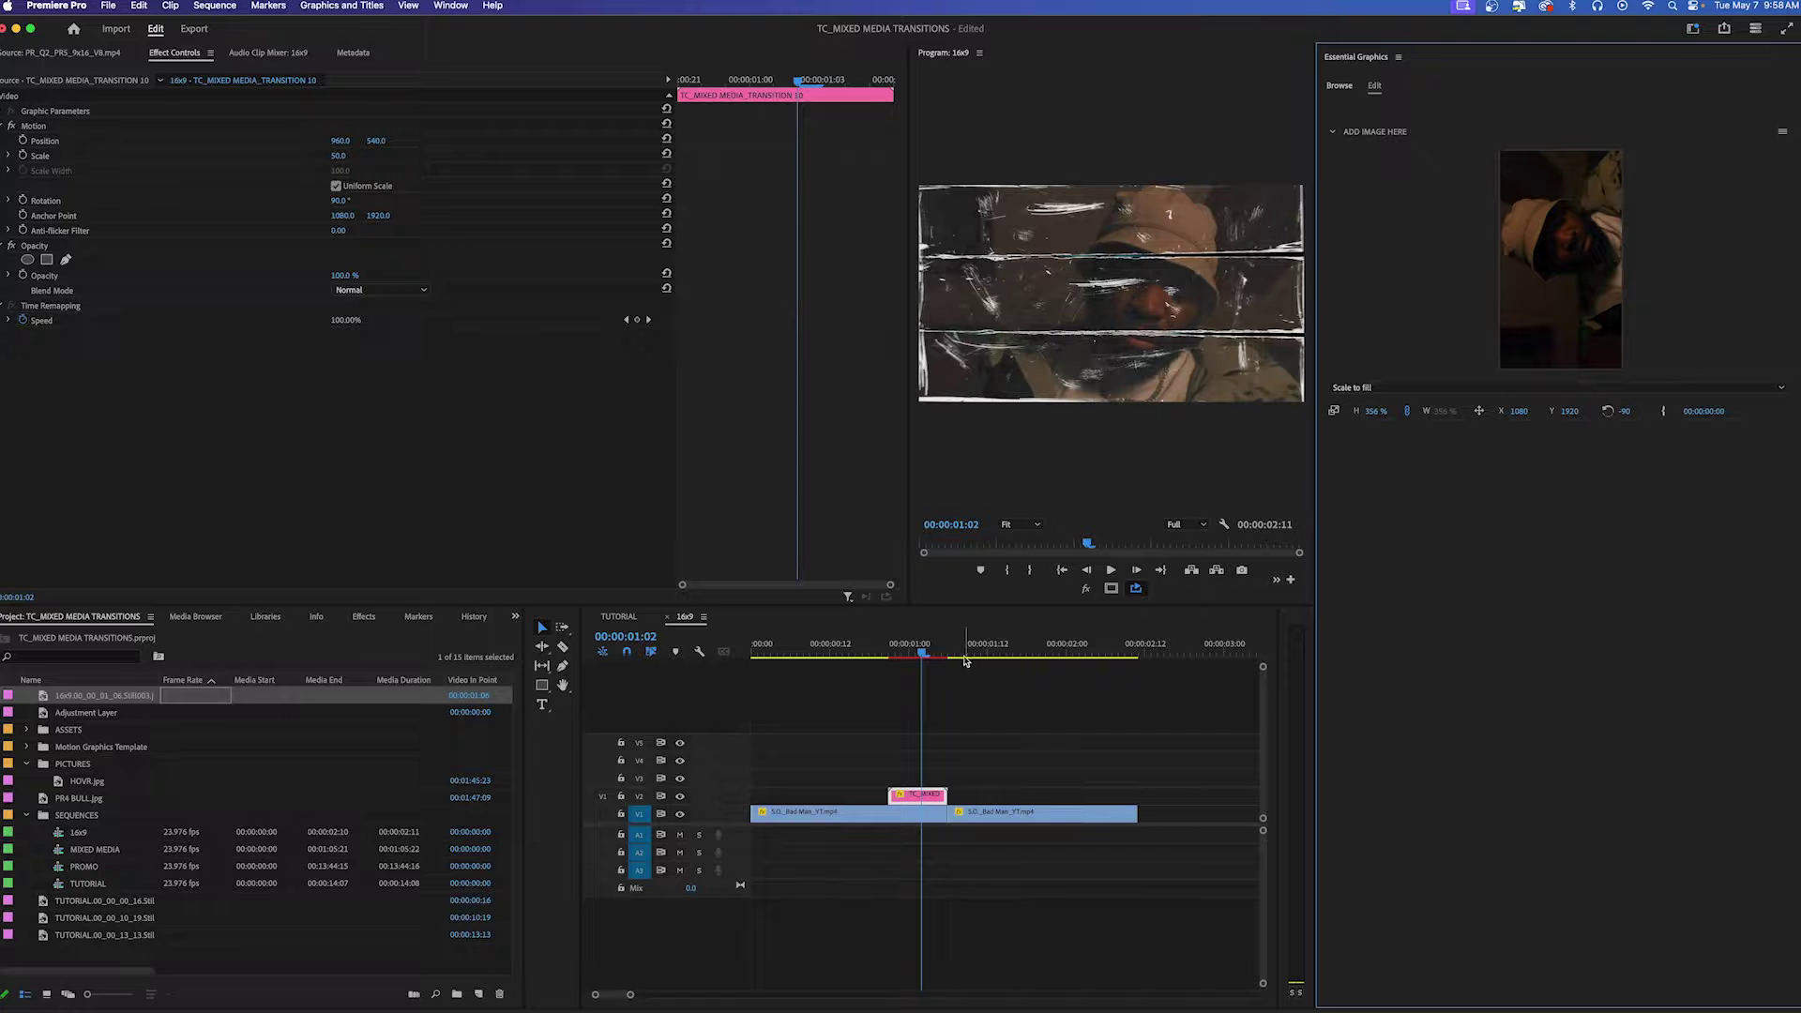
Set the transition image's scale to 200%.
click(947, 650)
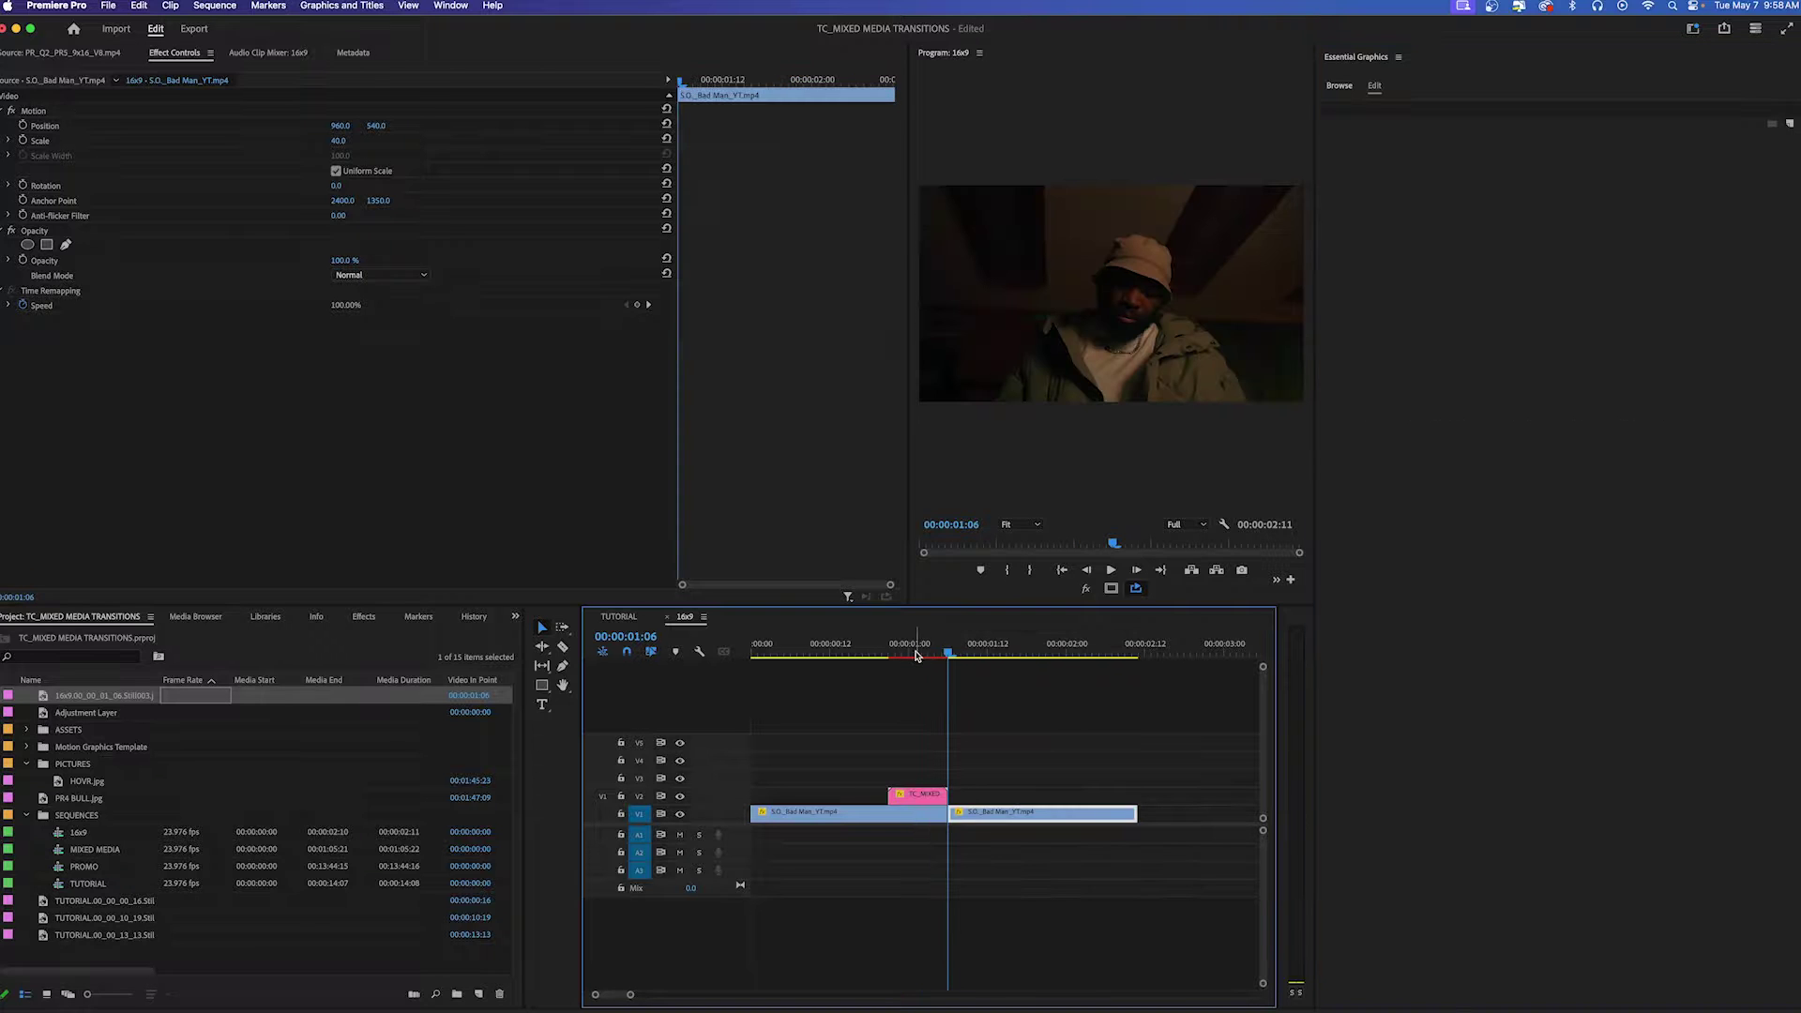
click(916, 651)
click(915, 787)
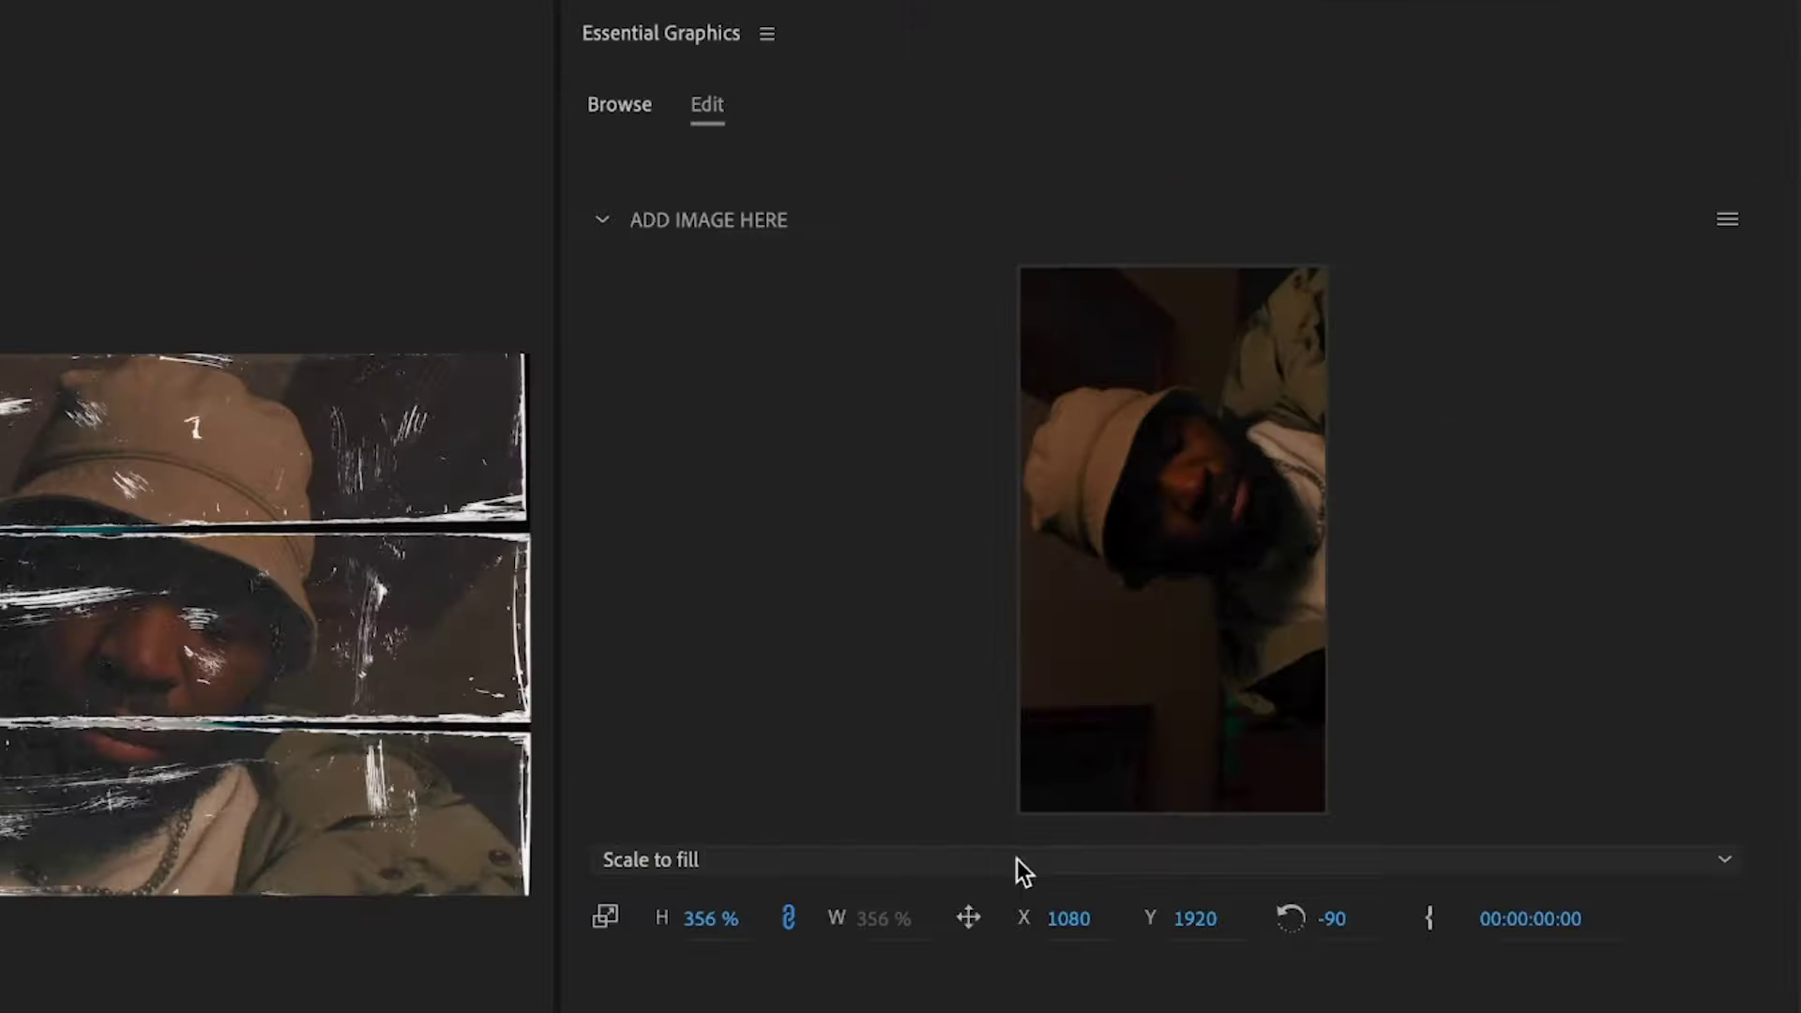
click(1380, 409)
text(200)
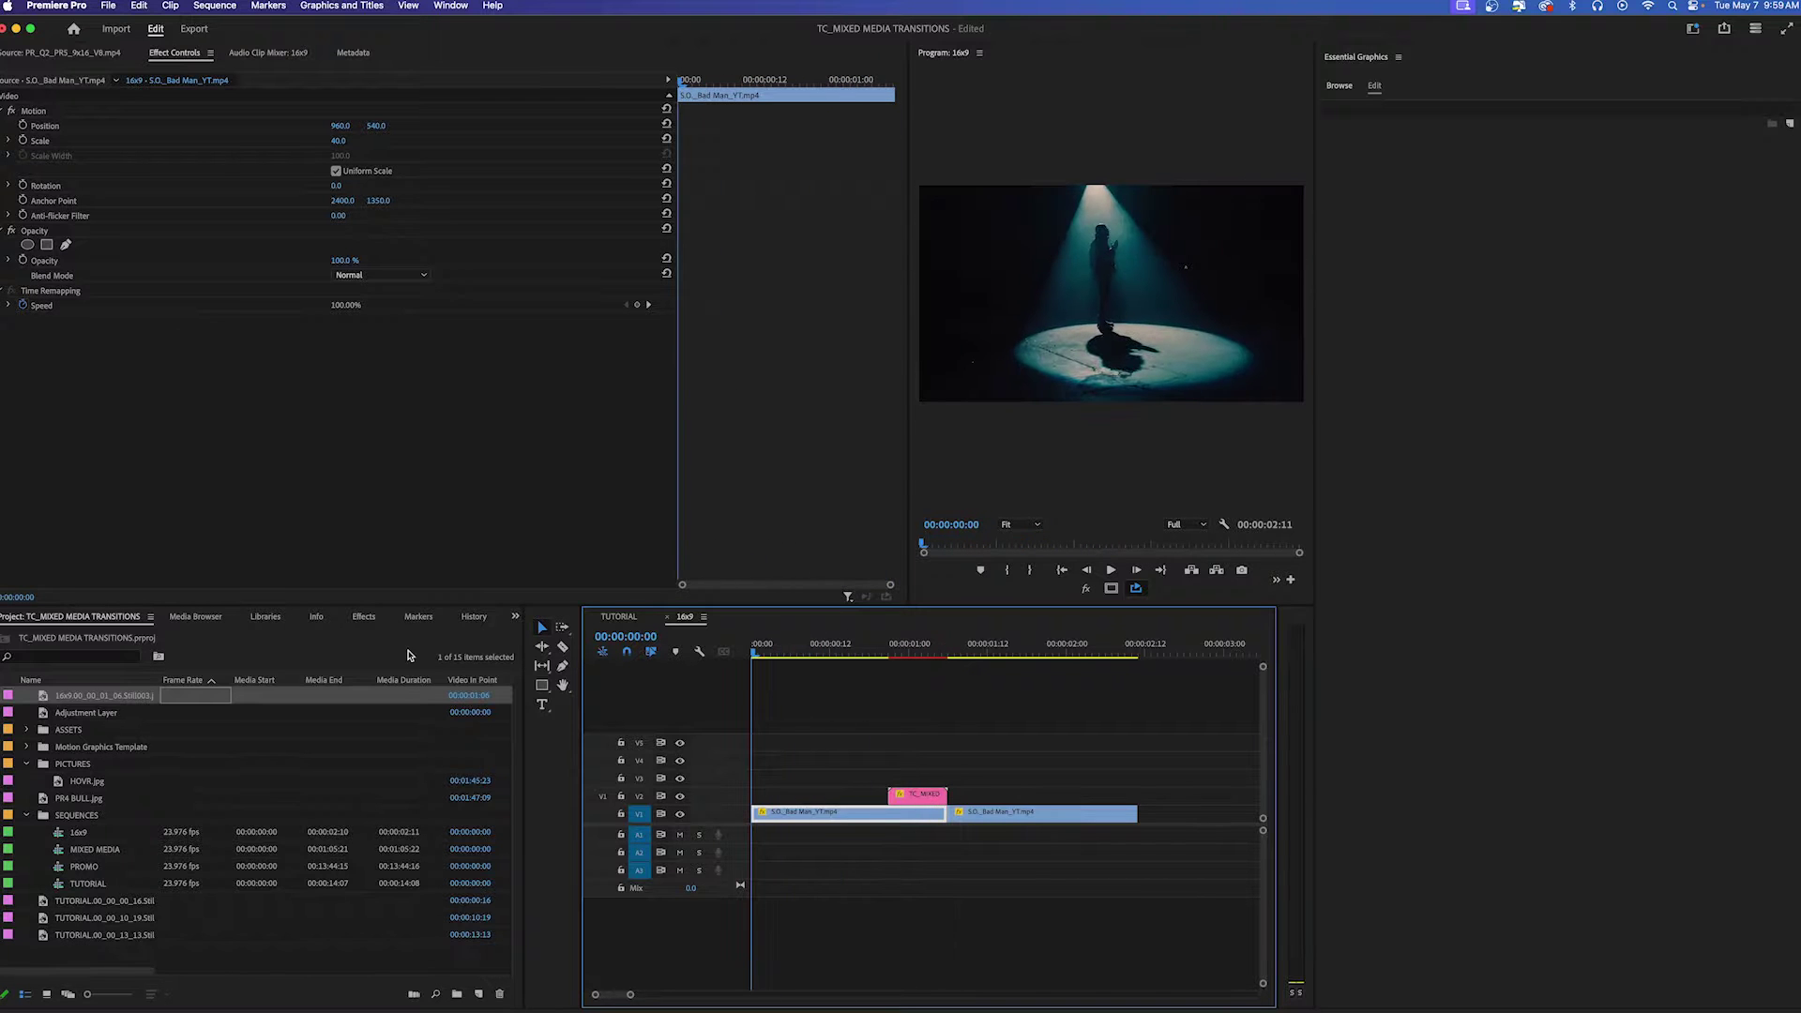
Export a new still at 01:16 of the second clip and swap it into the transition's image.
key(space)
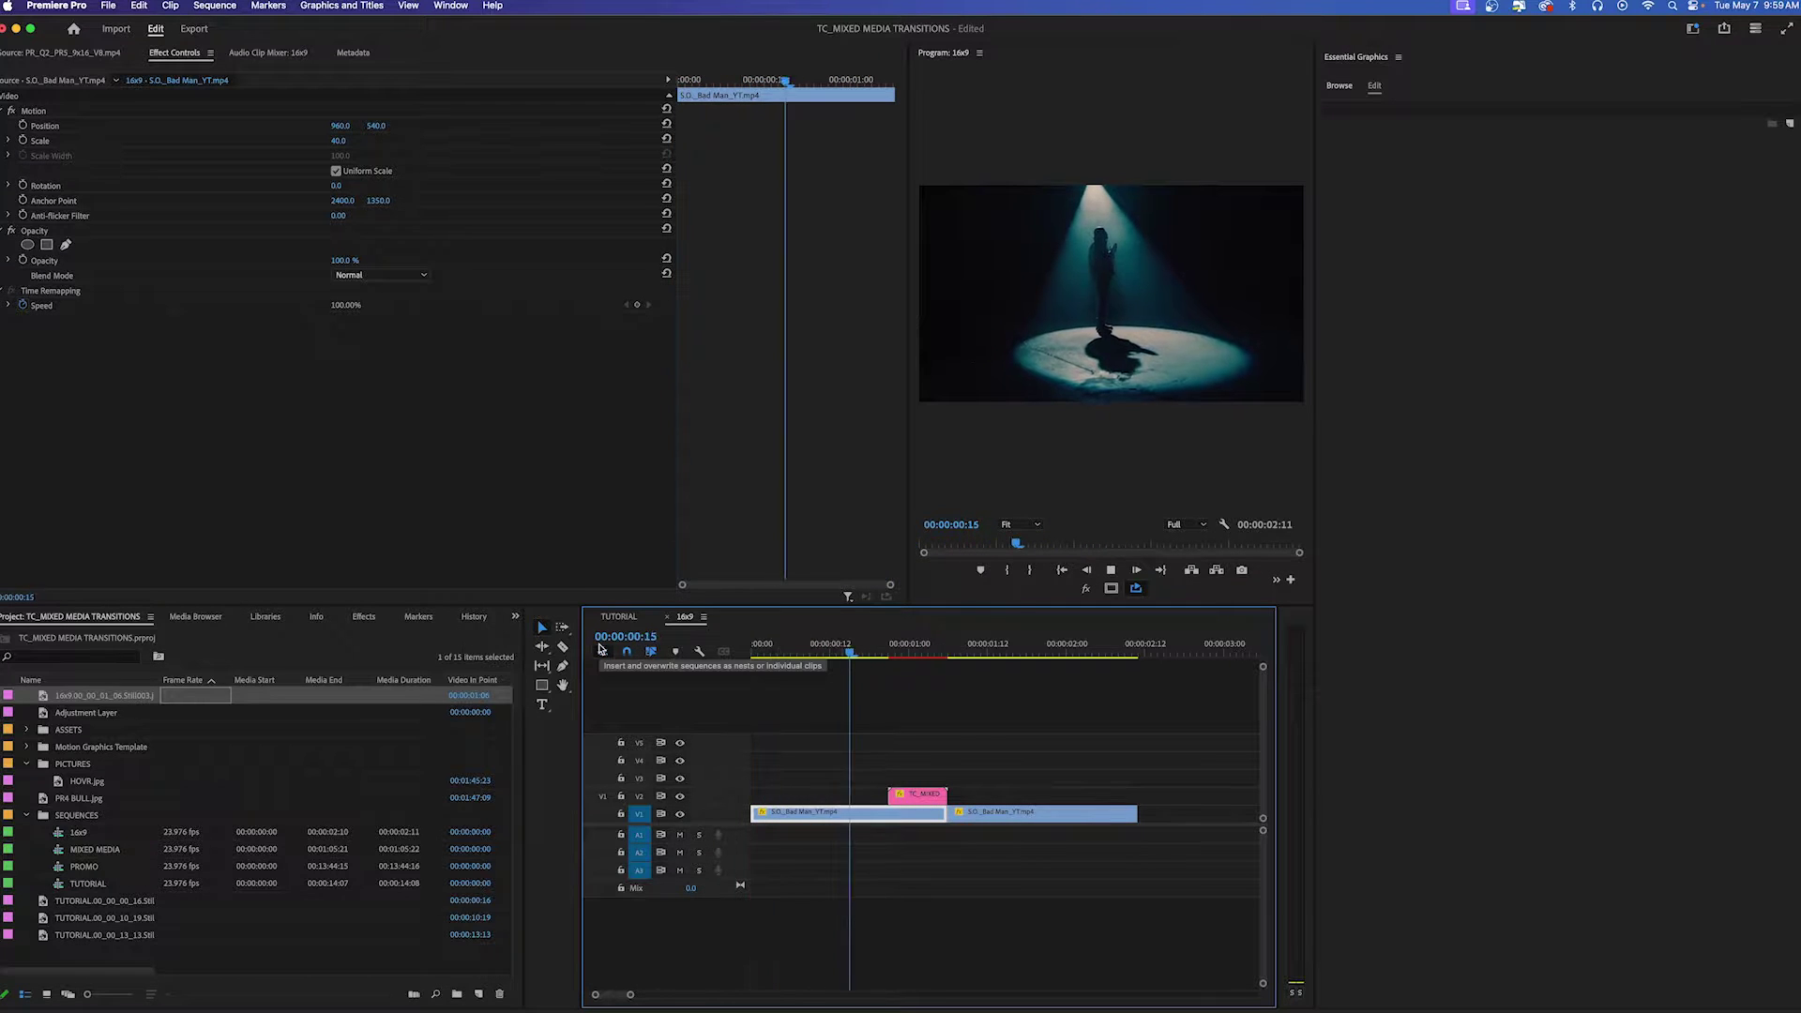
drag(917, 650, 1013, 651)
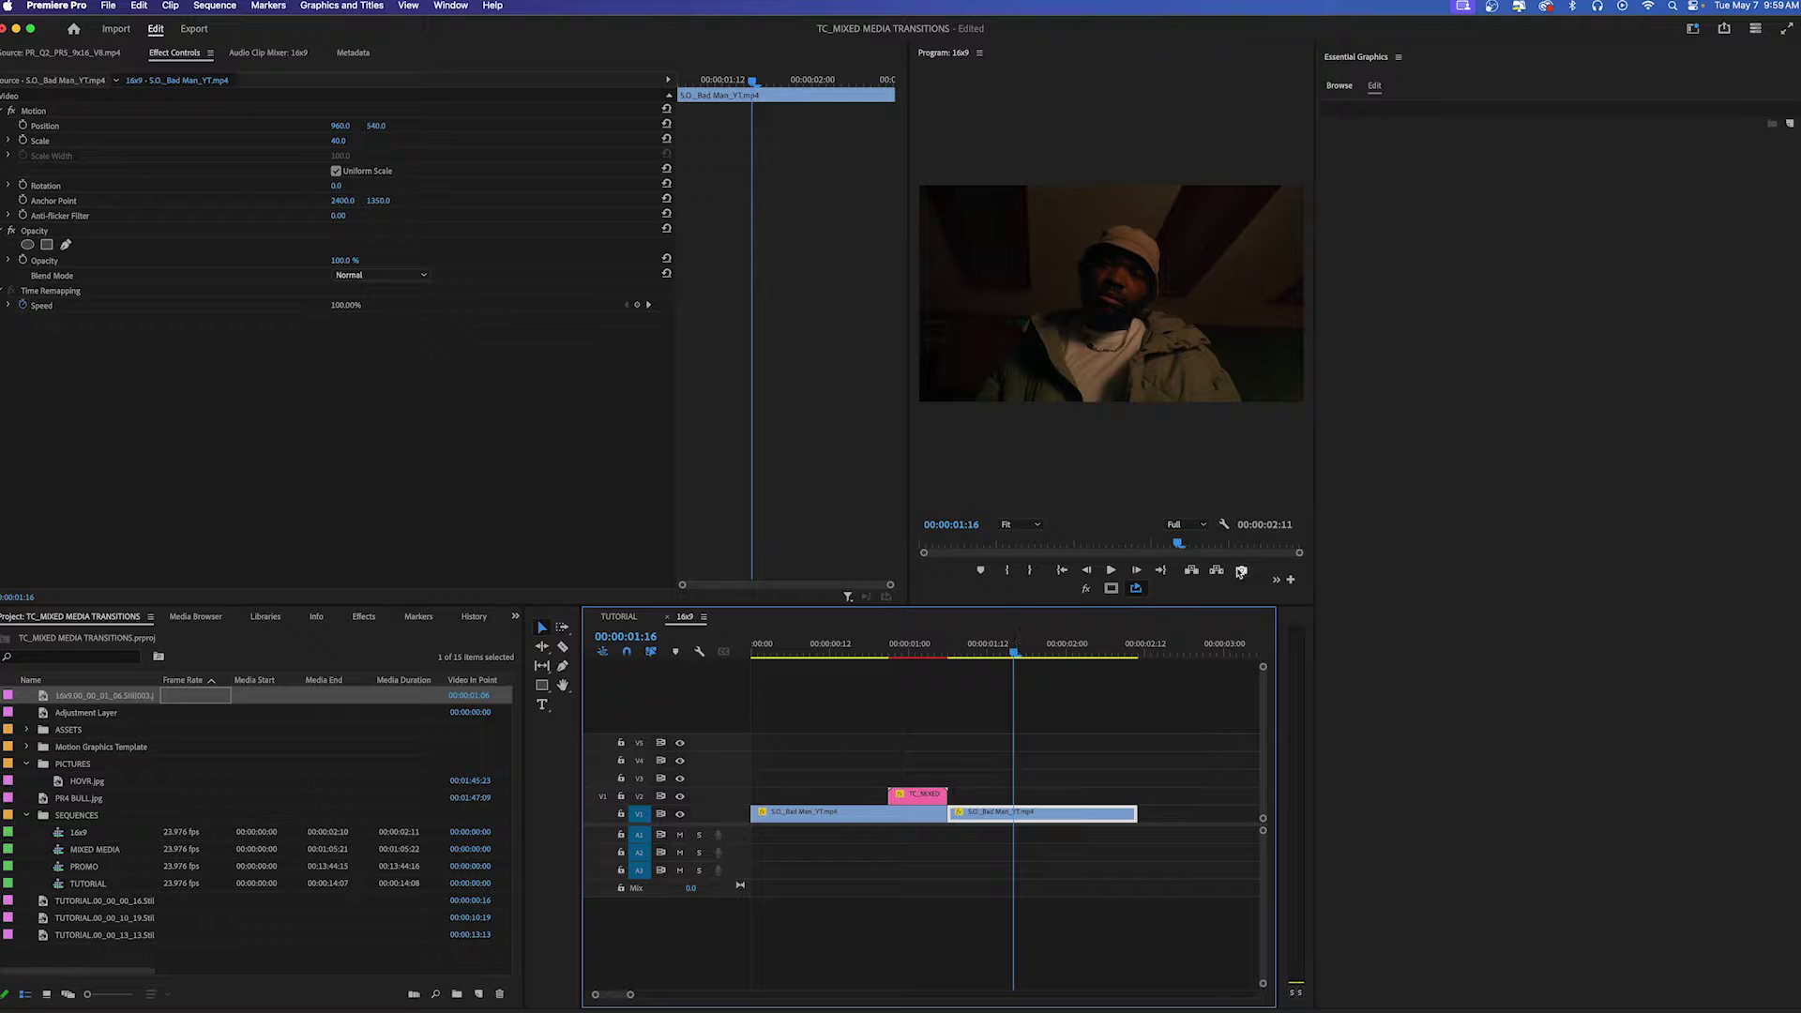
click(1241, 571)
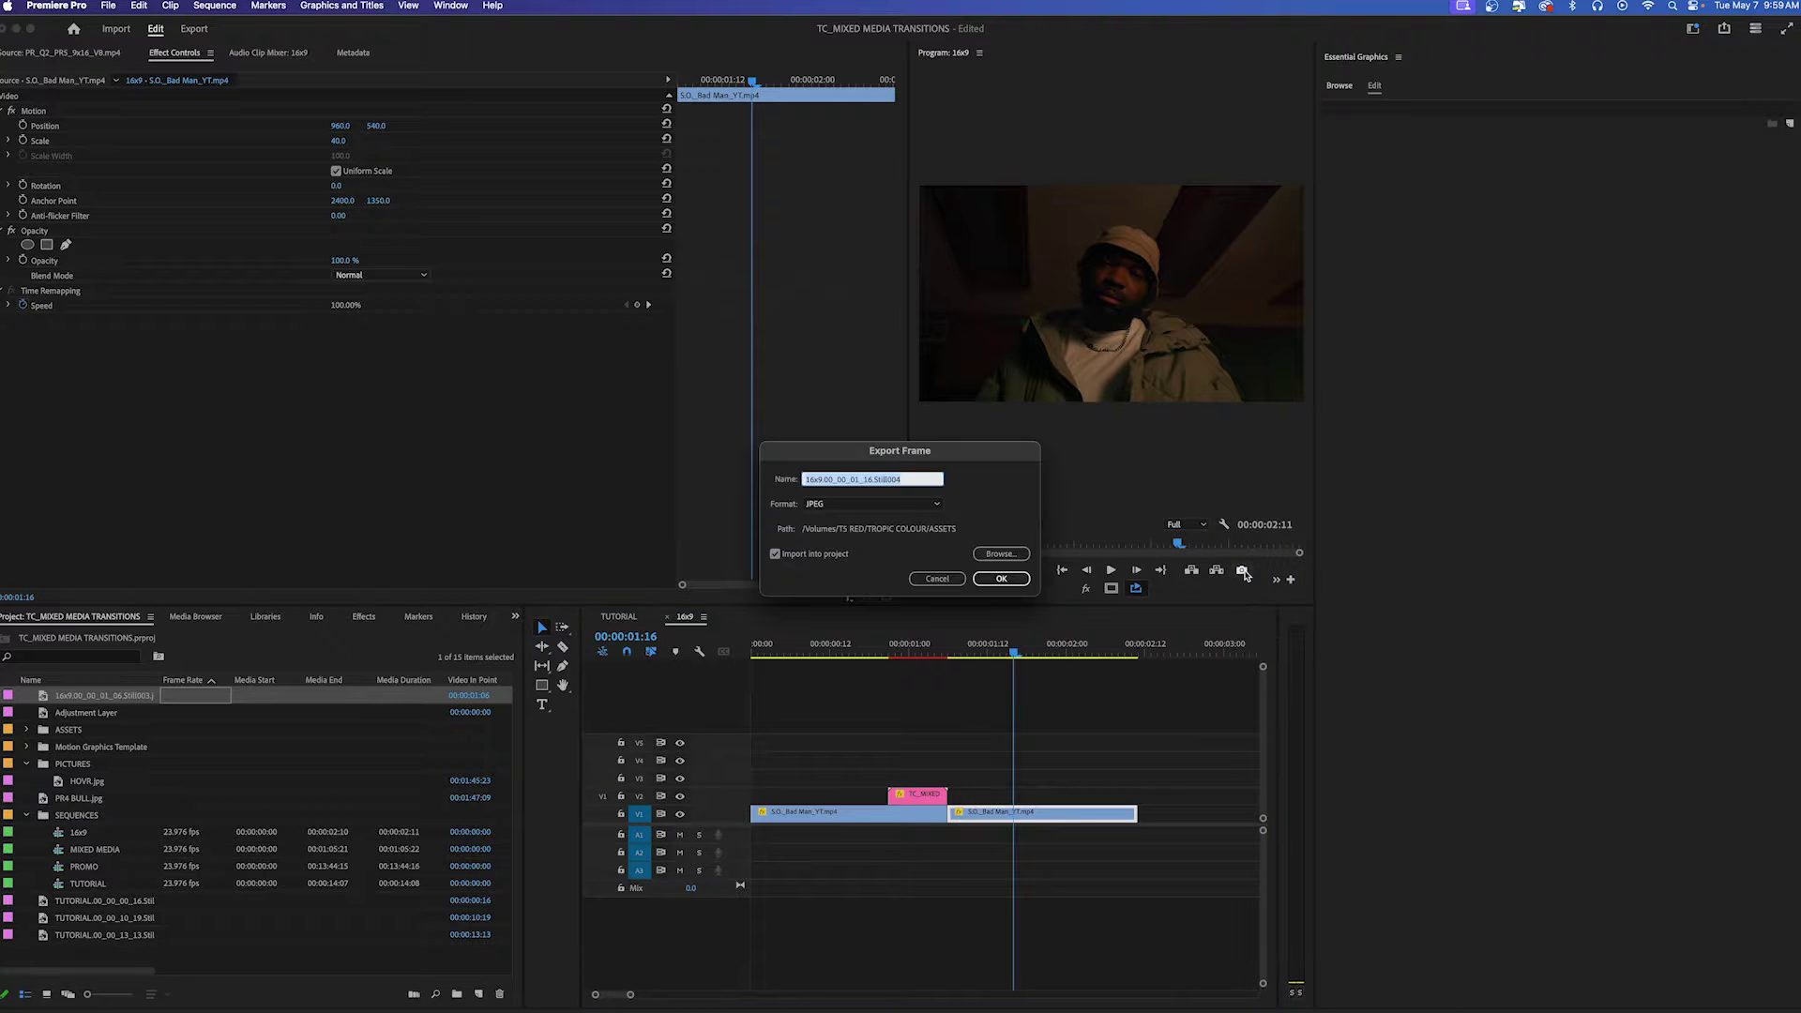
click(1001, 579)
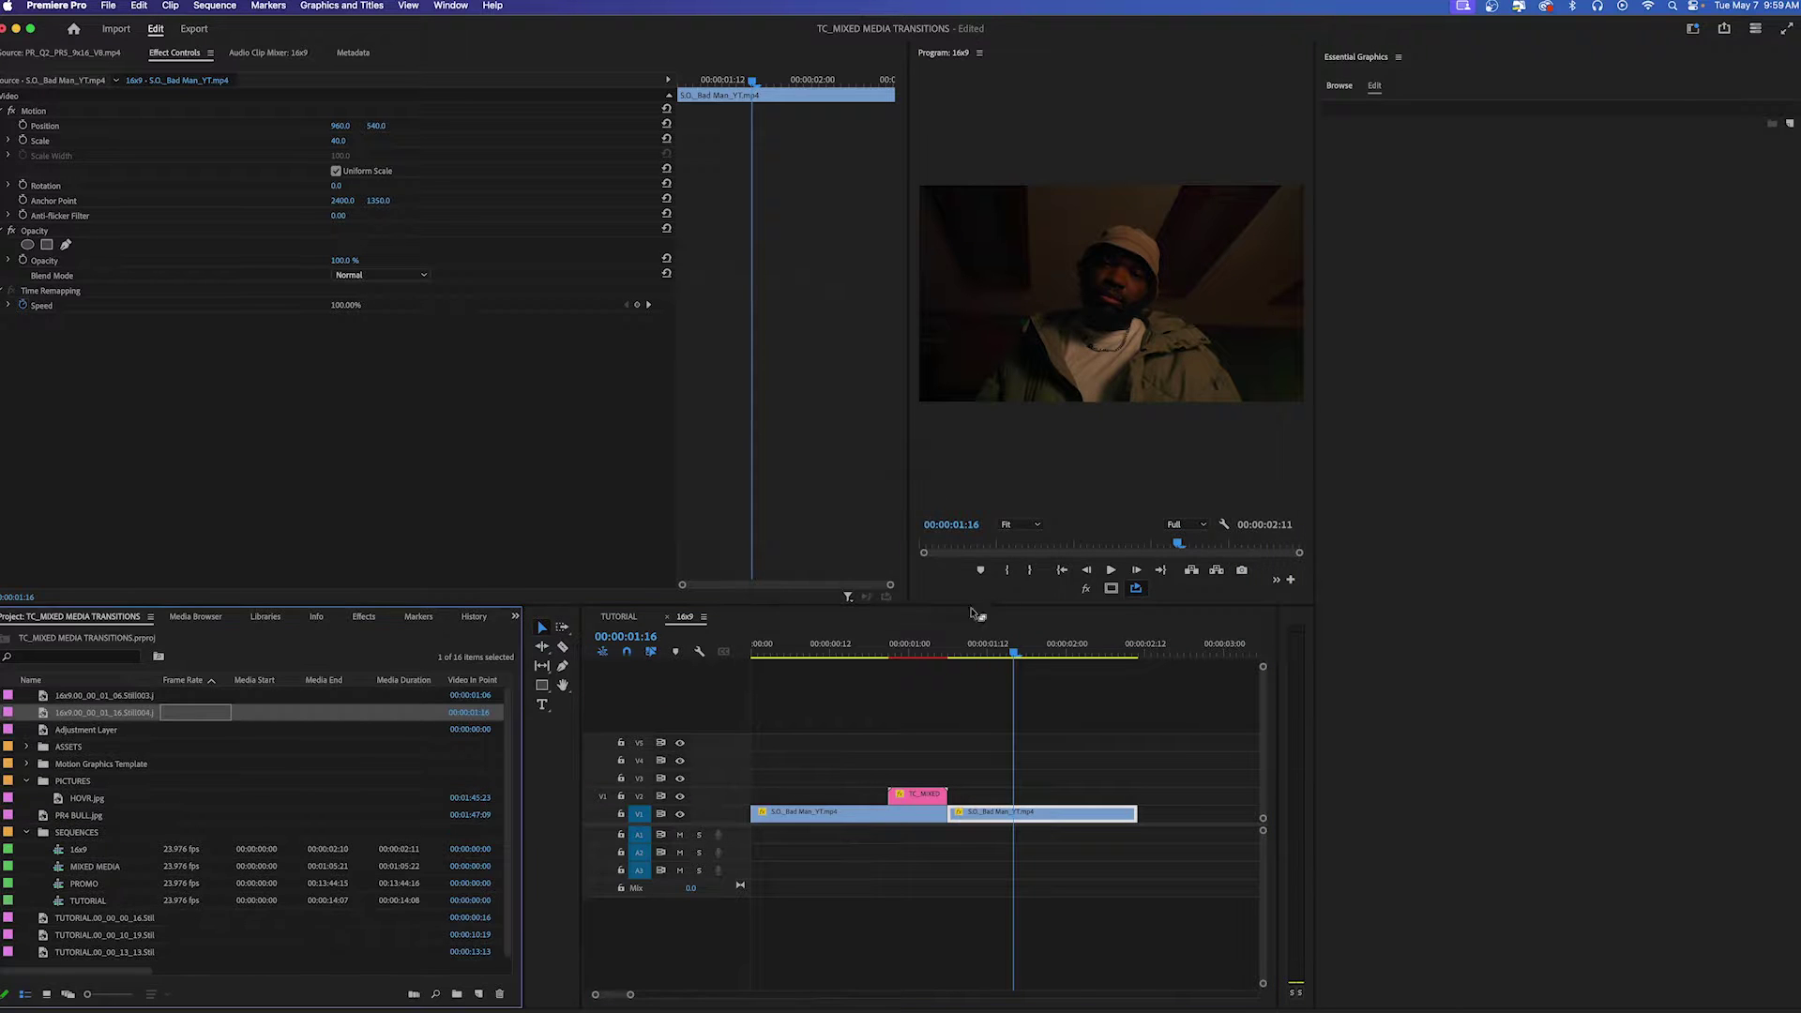
click(921, 647)
drag(103, 711, 1554, 247)
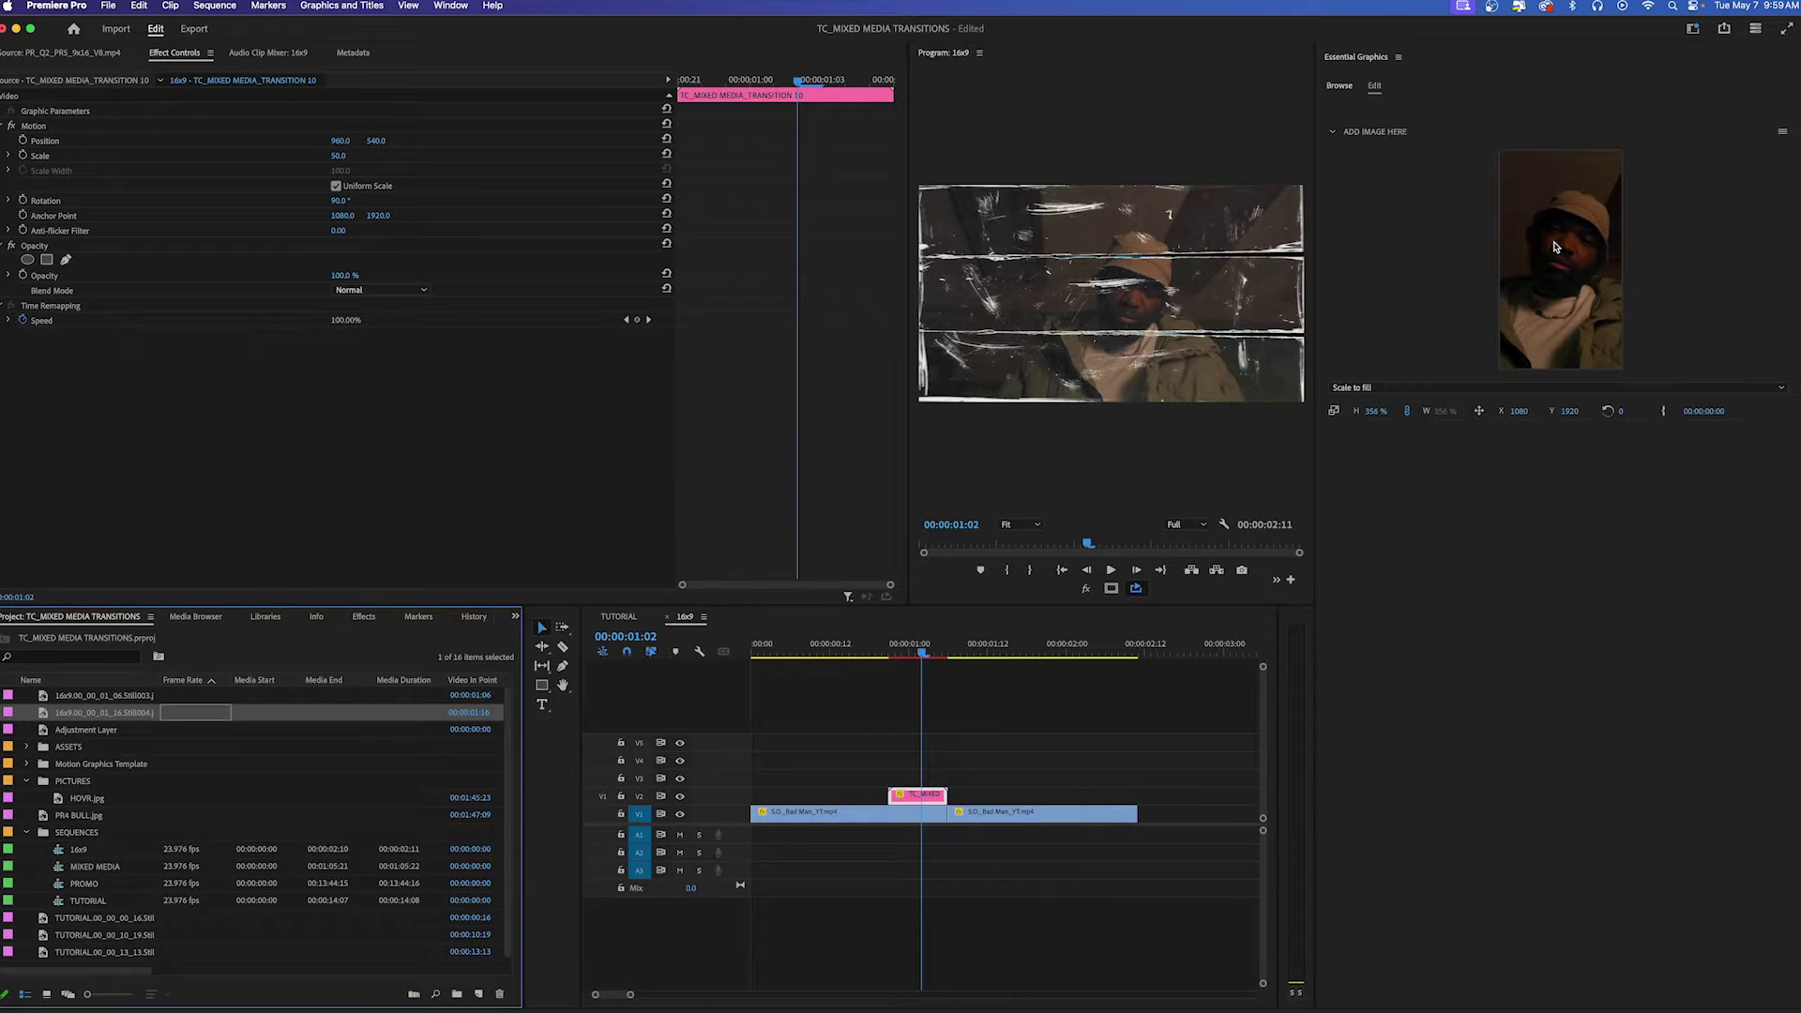